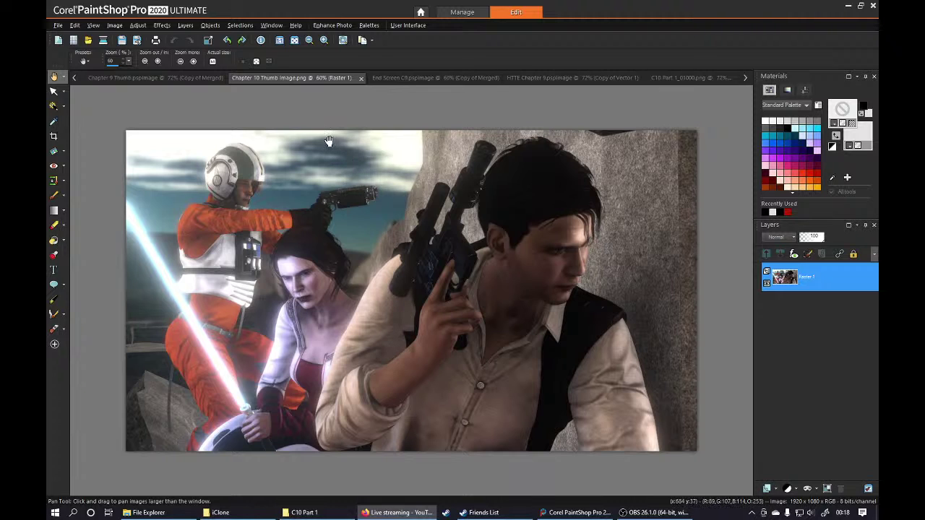
Hide the Raster 4 layer containing the blue-skinned officer in Chapter 9 Thumb.pspimage.
click(193, 83)
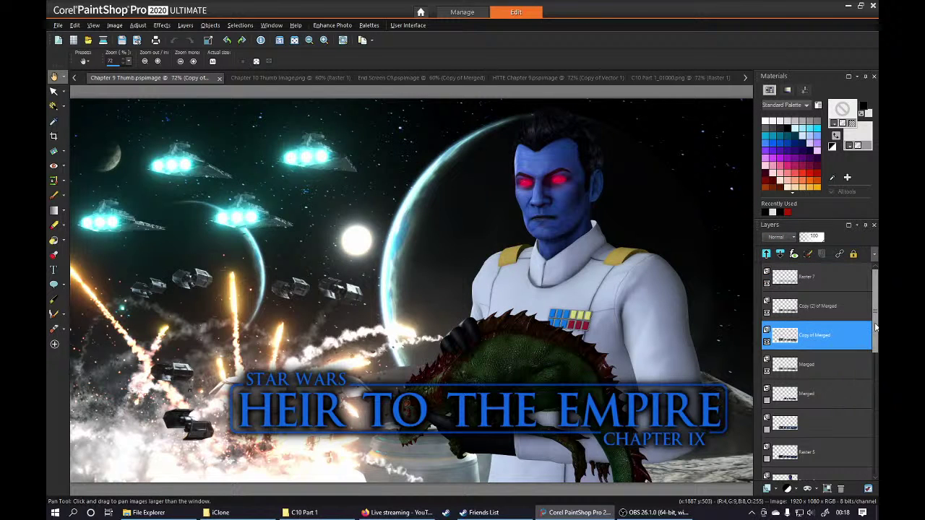
scroll(875, 327, down, 8)
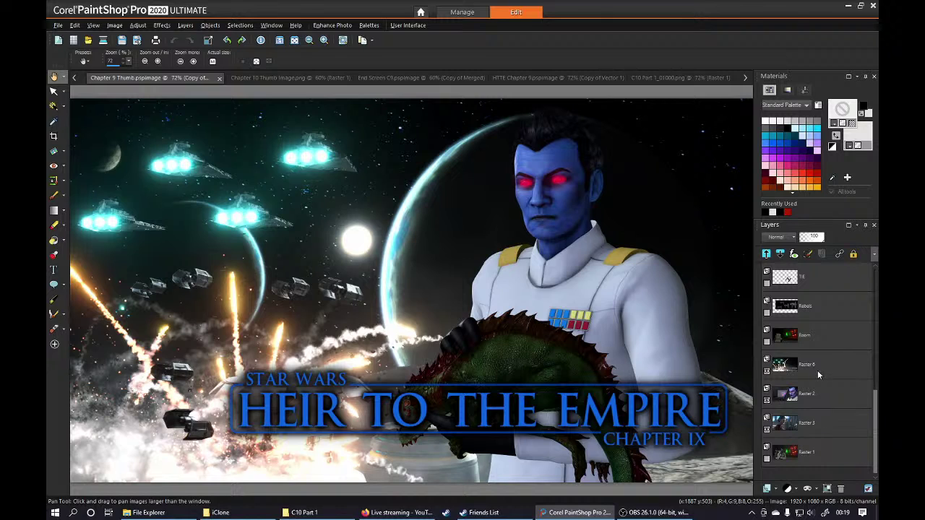
mouse_move(819, 372)
scroll(823, 371, up, 4)
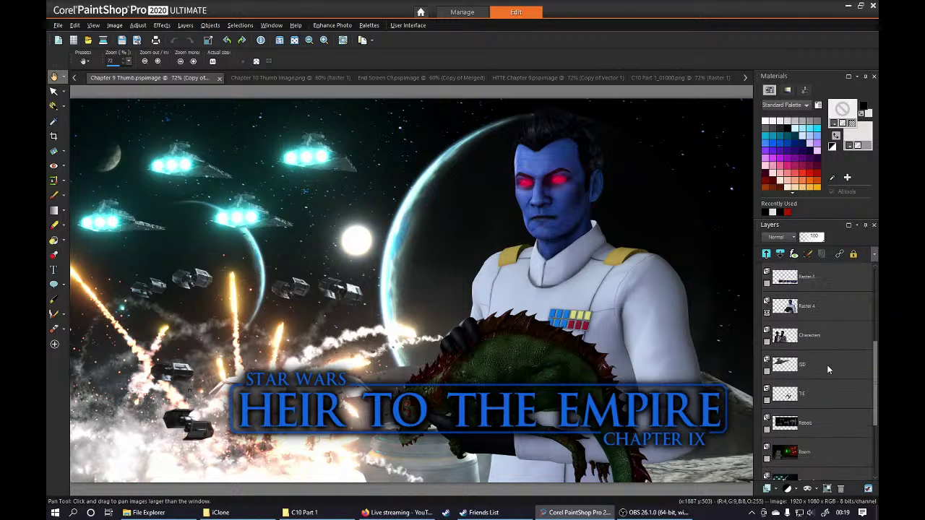
click(768, 314)
scroll(800, 342, down, 4)
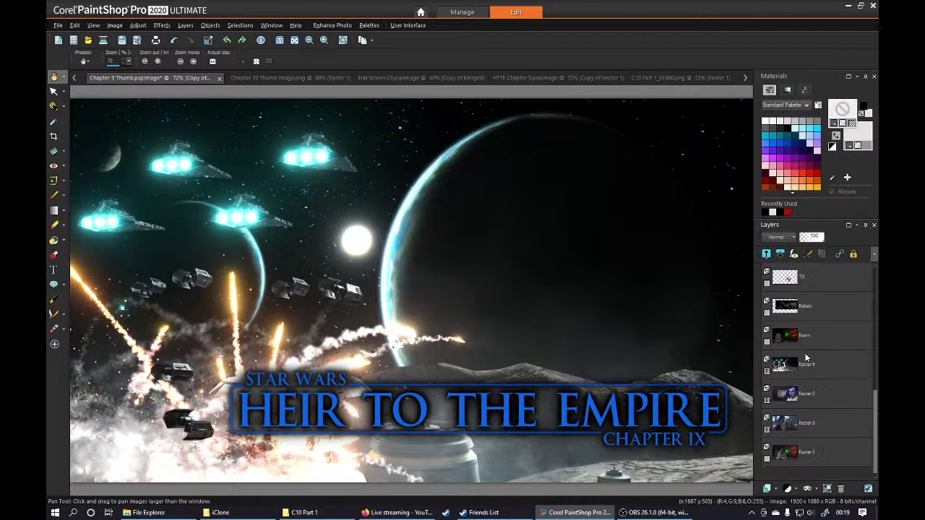
Copy the whole Chapter 10 Thumb Image.png and paste it as a new layer directly above Raster 6 in Chapter 9 Thumb.pspimage.
click(820, 365)
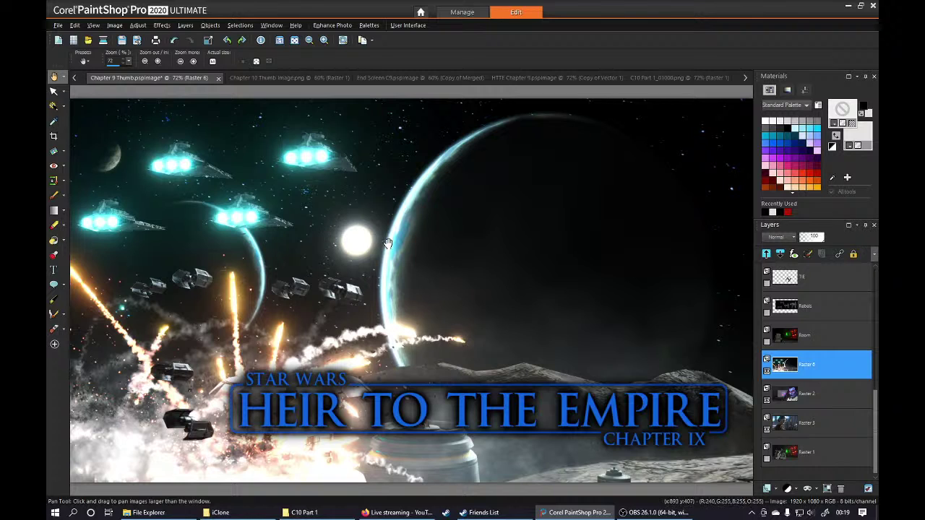
click(79, 25)
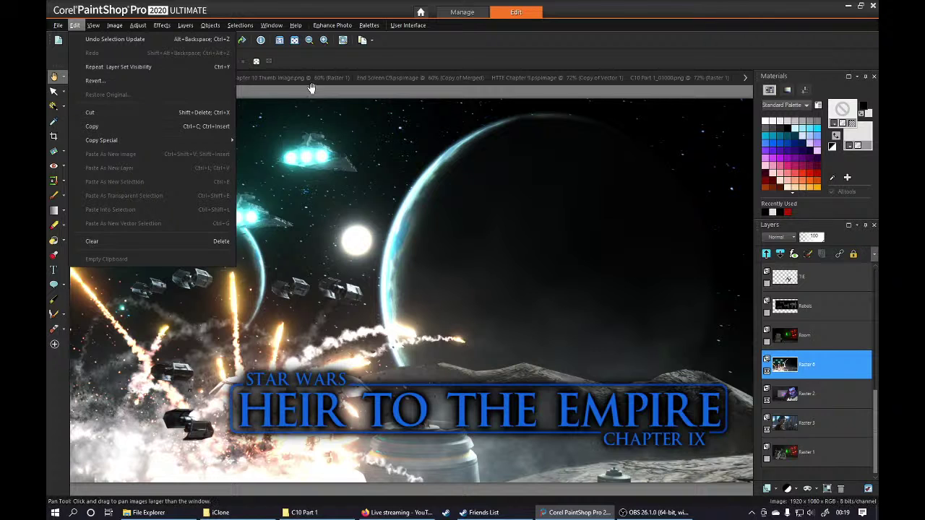
click(287, 79)
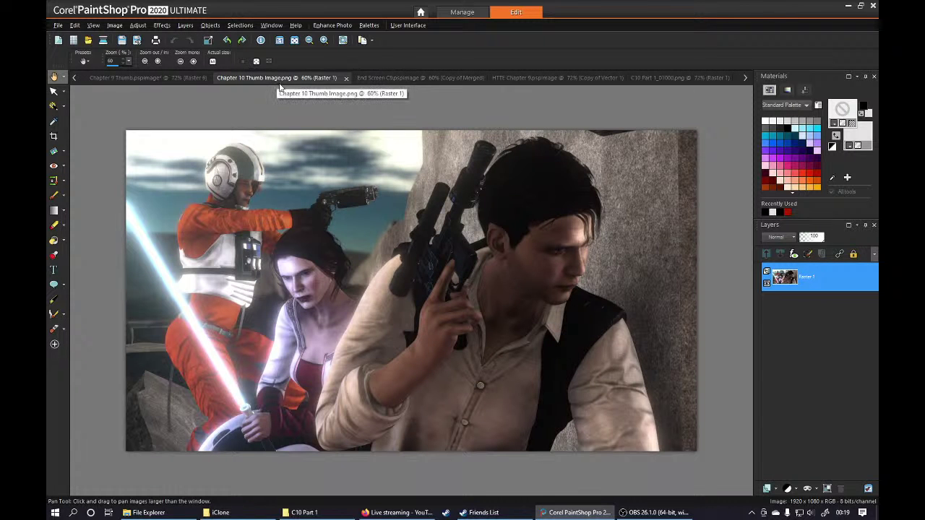
key(ctrl+a)
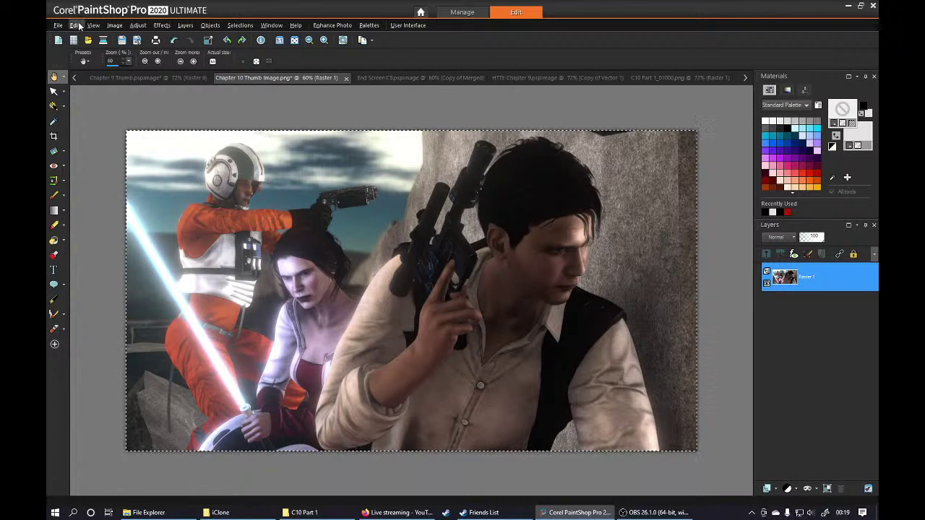
click(144, 77)
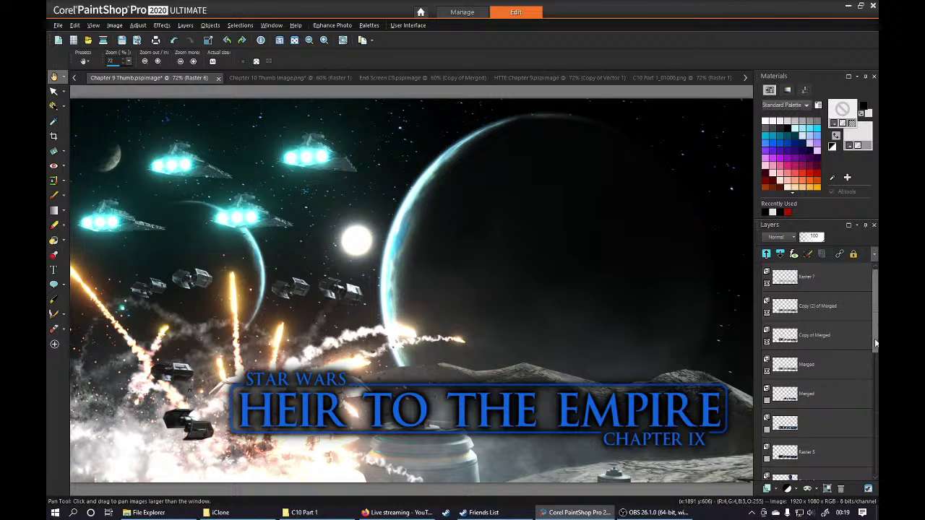
scroll(874, 338, down, 3)
key(ctrl+l)
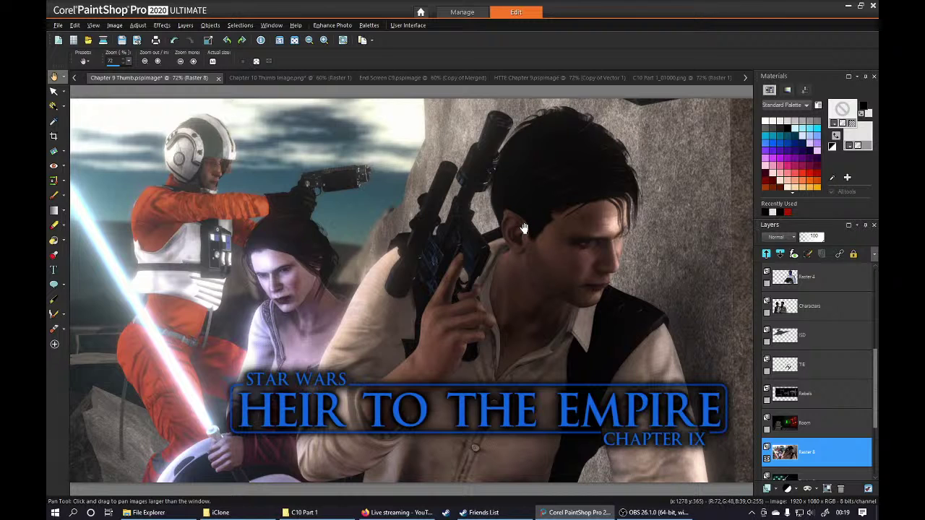
scroll(524, 228, down, 1)
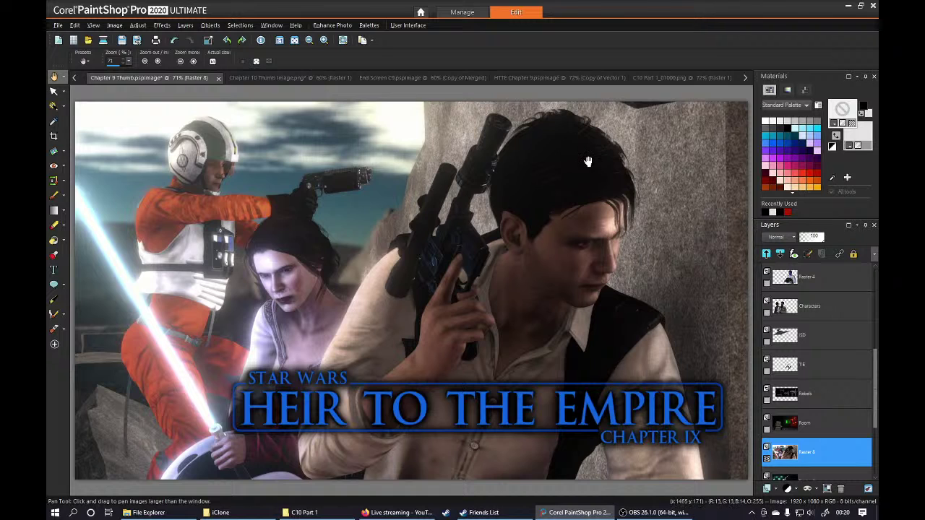
Change the chapter text in HTTE Chapter 9.pspimage to CHAPTER X and apply the text edit.
click(526, 78)
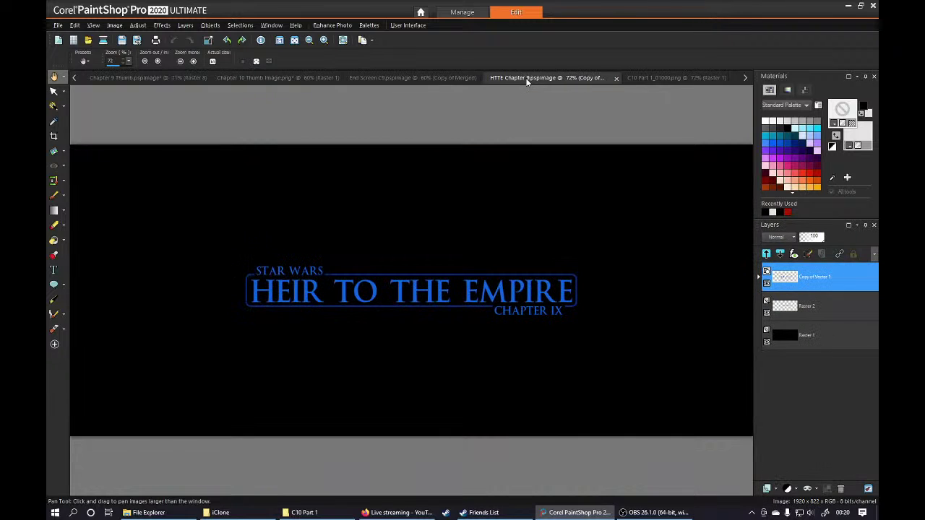
click(758, 277)
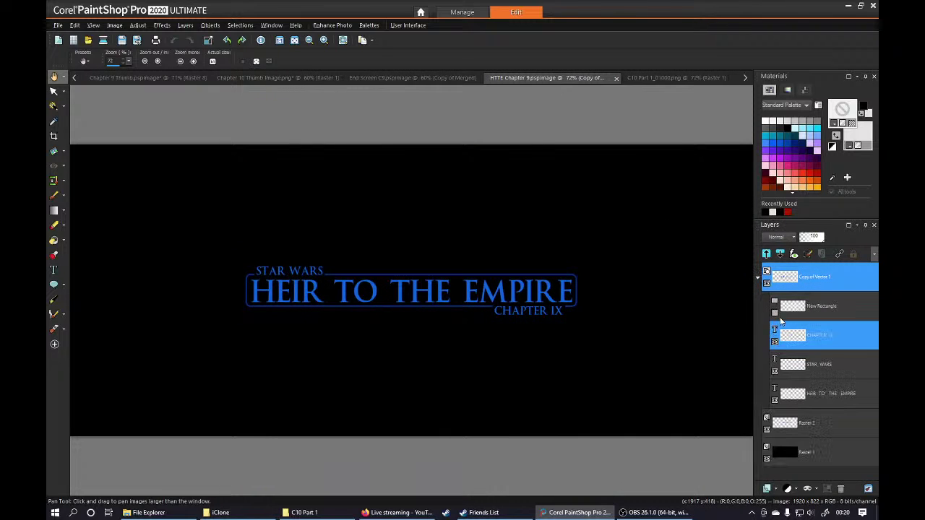
key(t)
click(553, 310)
key(BackSpace)
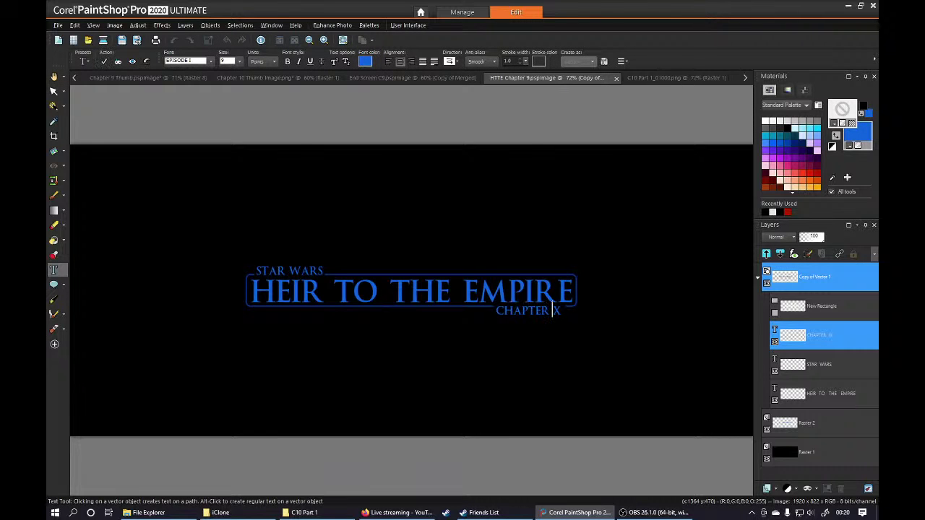
click(104, 60)
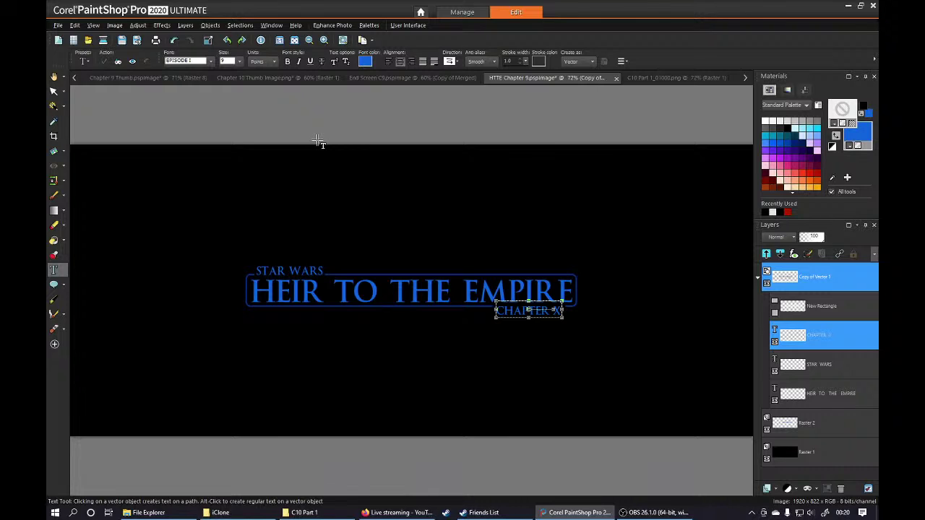
Save a copy of the title image in PSPIMAGE format as HTTE Chapter 10.pspimage in the HHTE Test folder.
click(58, 25)
click(80, 124)
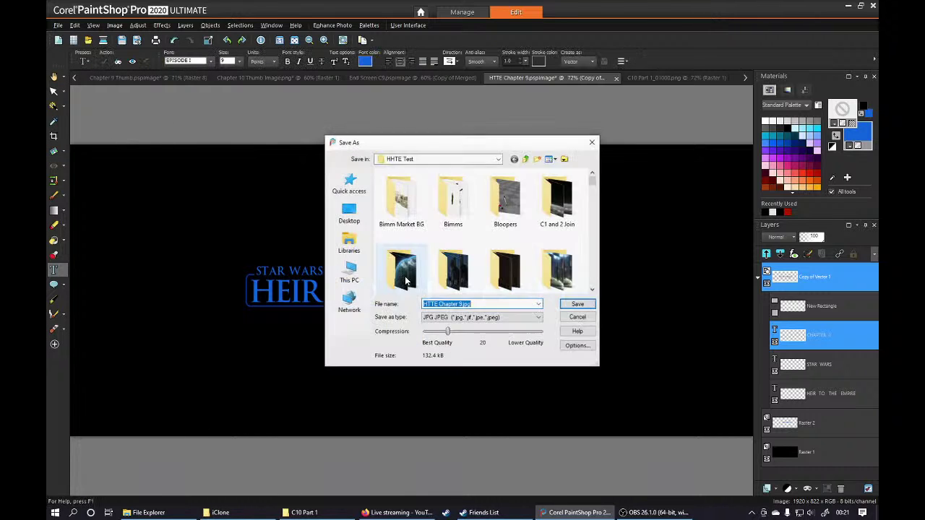
drag(459, 305, 483, 304)
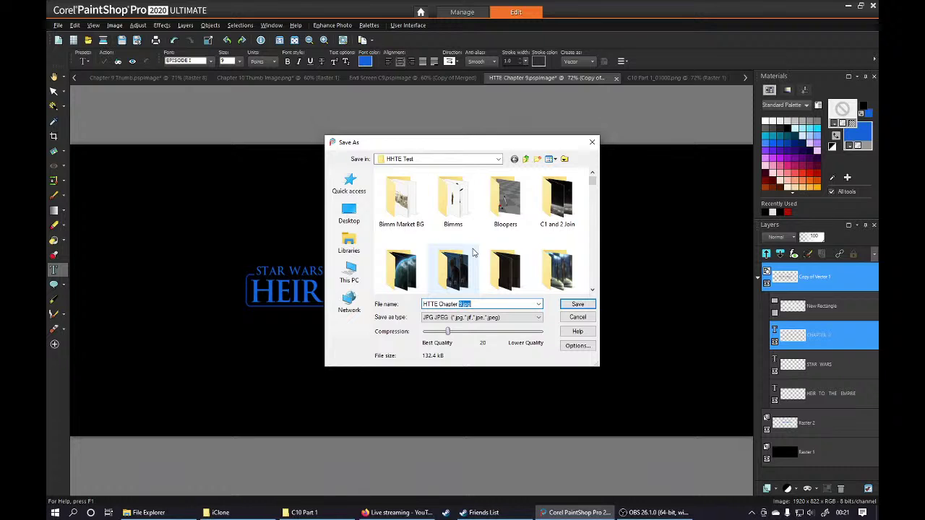
click(511, 318)
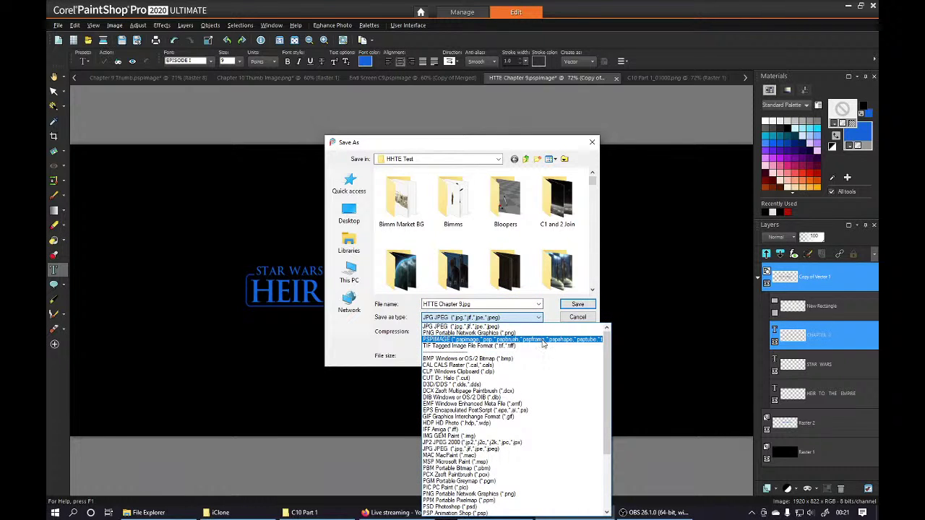
click(517, 338)
click(459, 304)
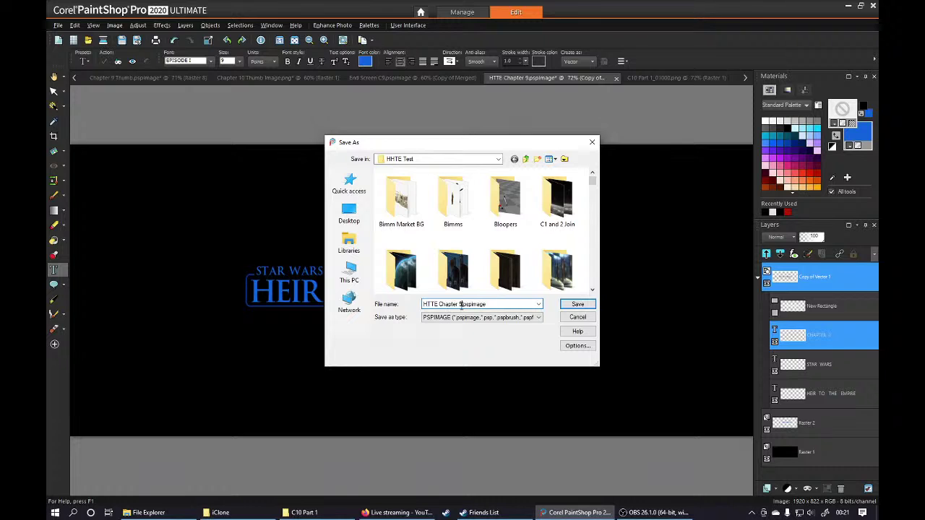
key(Delete)
text(10)
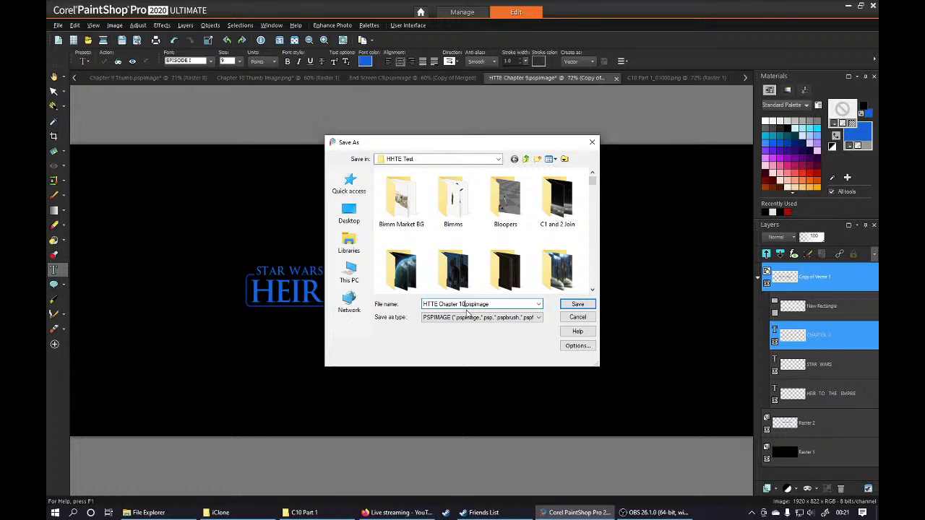
click(575, 307)
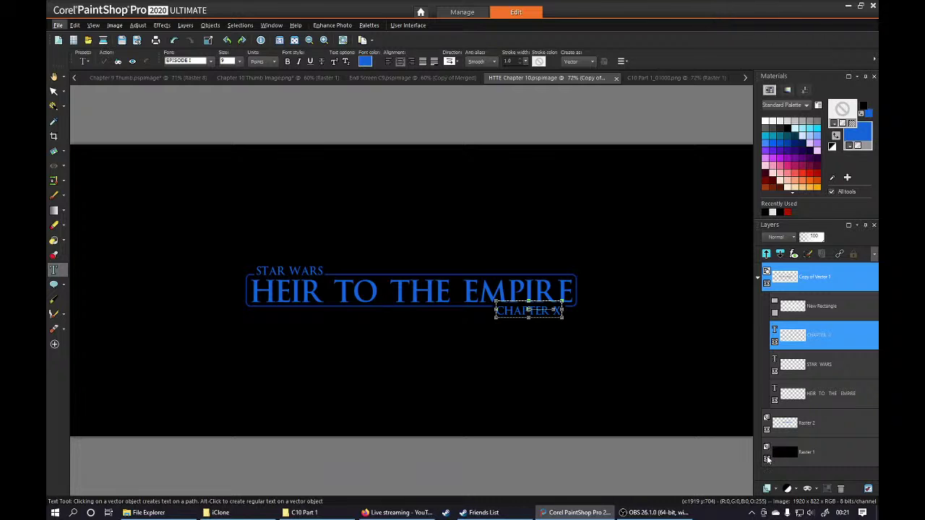
Hide the black Raster 1 background and merge the visible title layers into one layer.
click(767, 459)
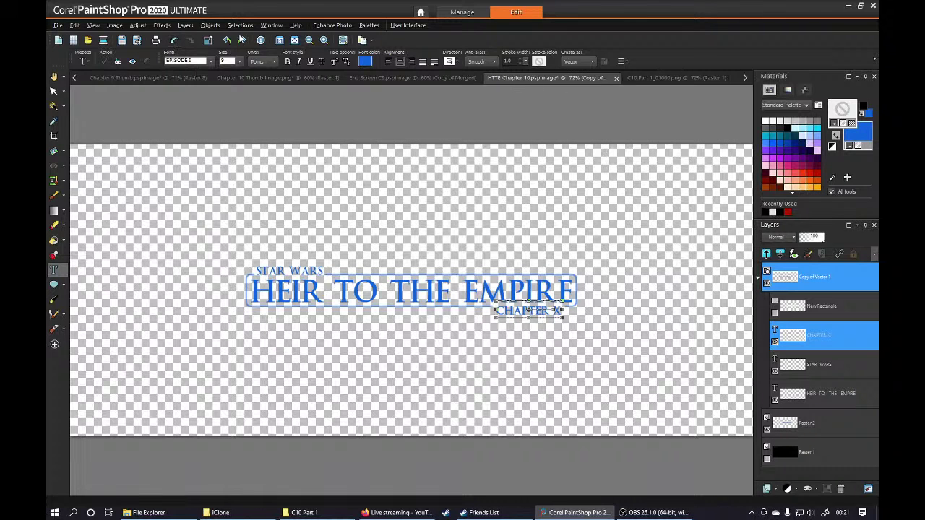
click(185, 24)
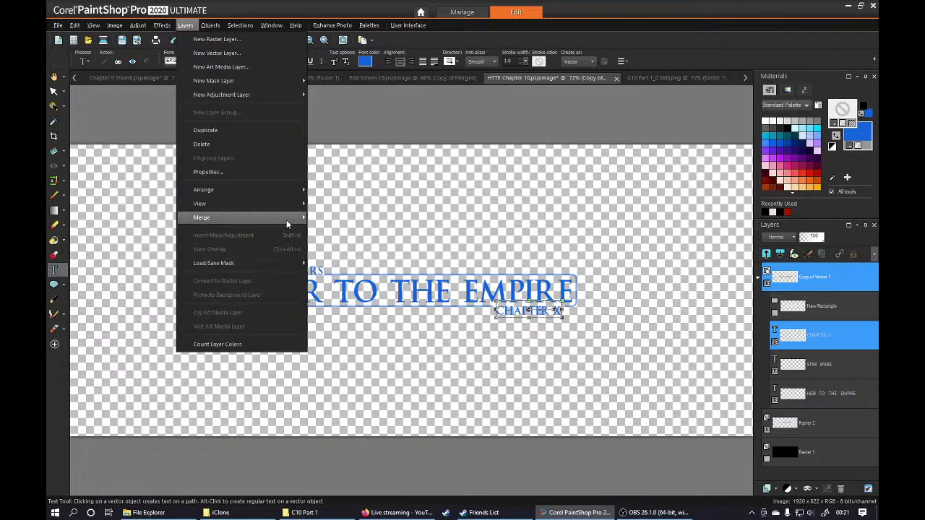
mouse_move(288, 220)
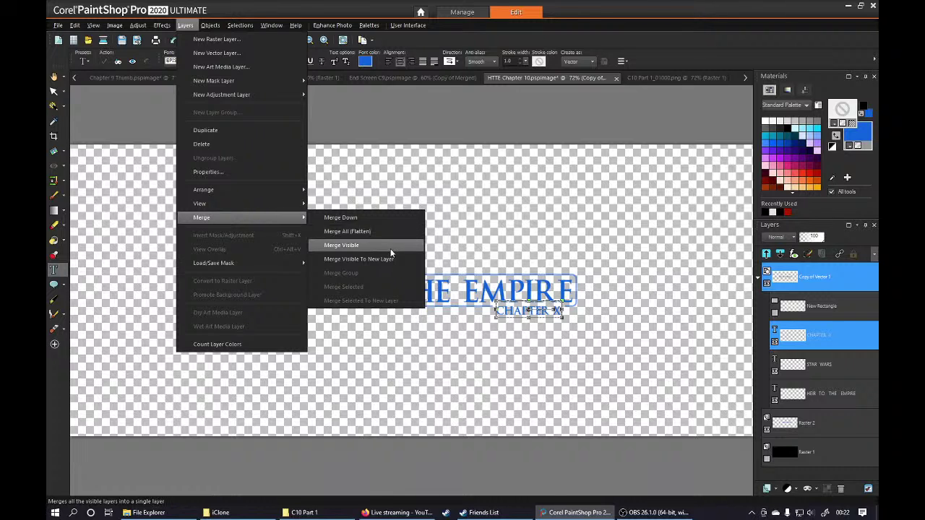
click(361, 245)
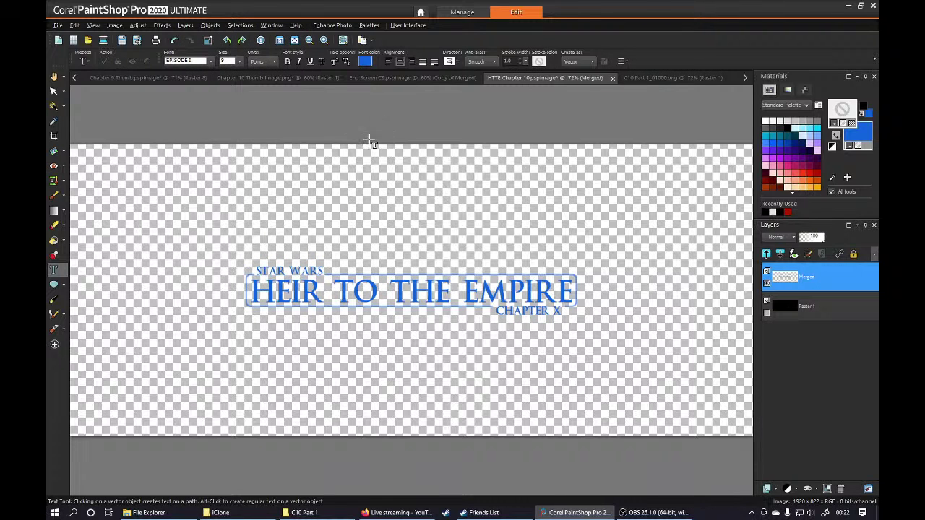
Try placing the merged Chapter X title as a floating selection on the Chapter 9 thumbnail.
click(179, 84)
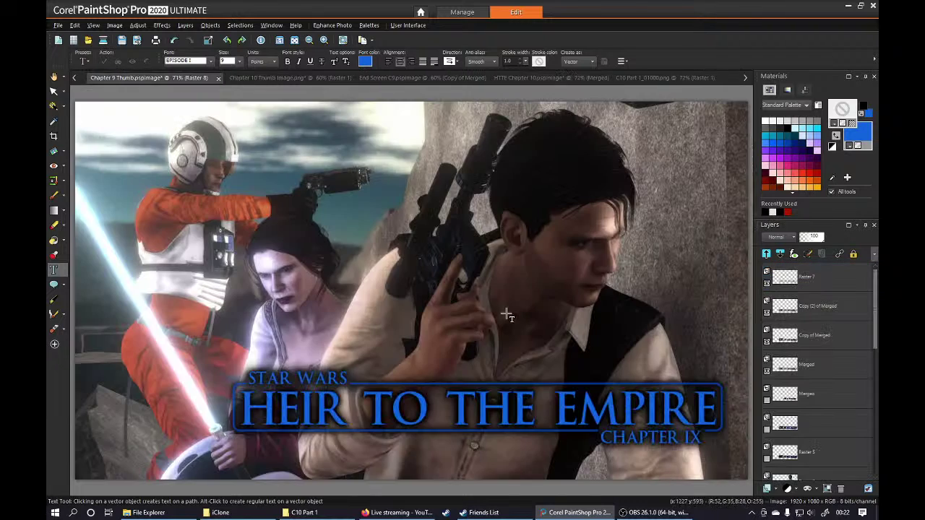
key(ctrl+e)
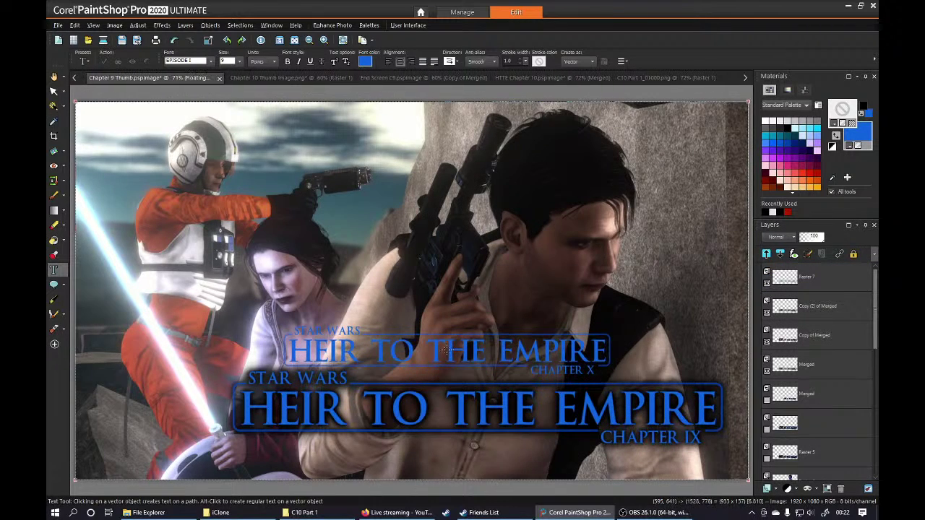
click(445, 348)
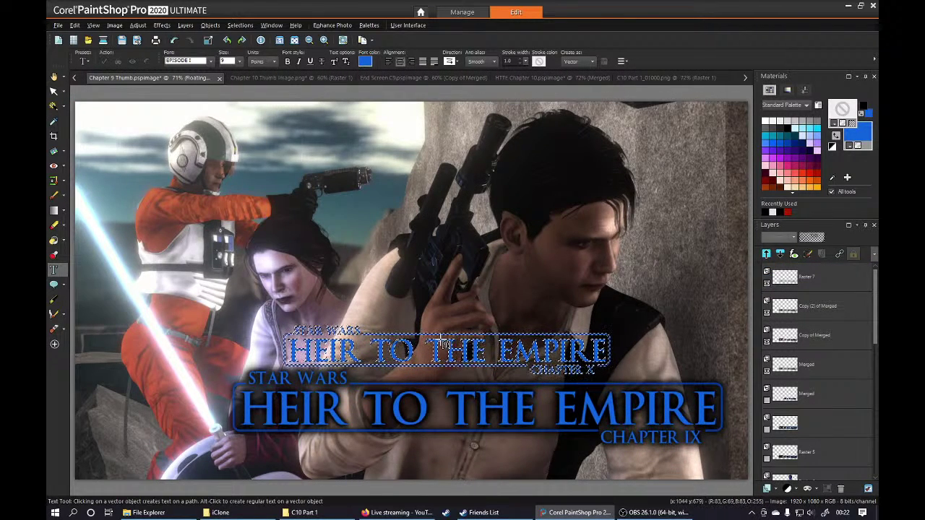
key(ctrl+z)
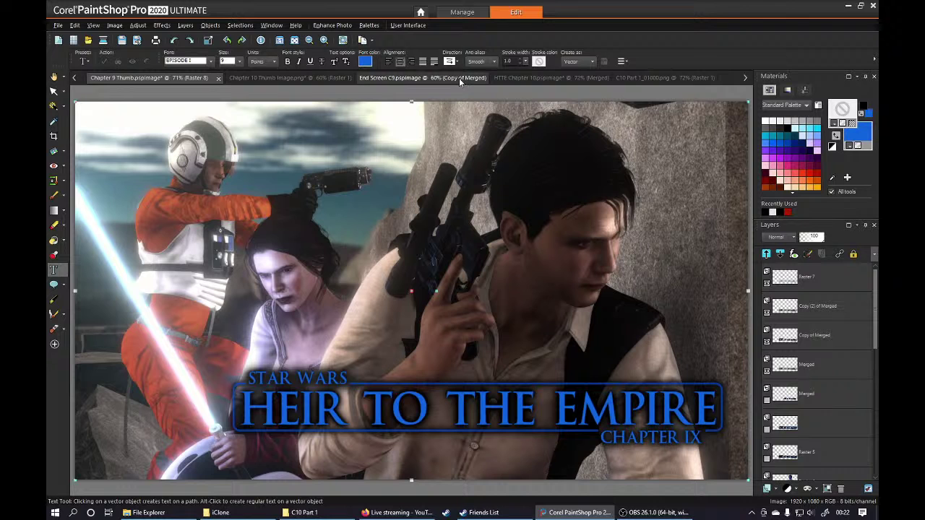
Resize the HTTE Chapter 10 title image by percentage to 150% in width and height.
click(528, 80)
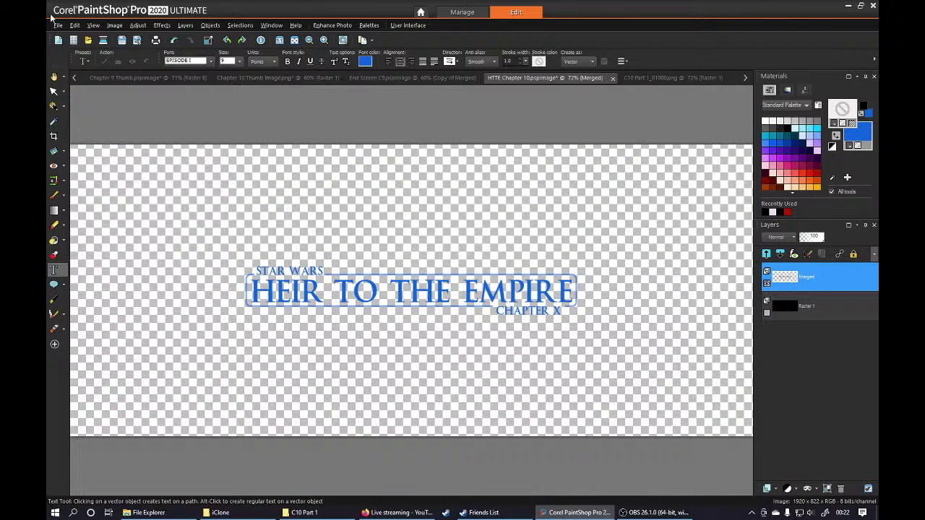
click(113, 26)
click(137, 99)
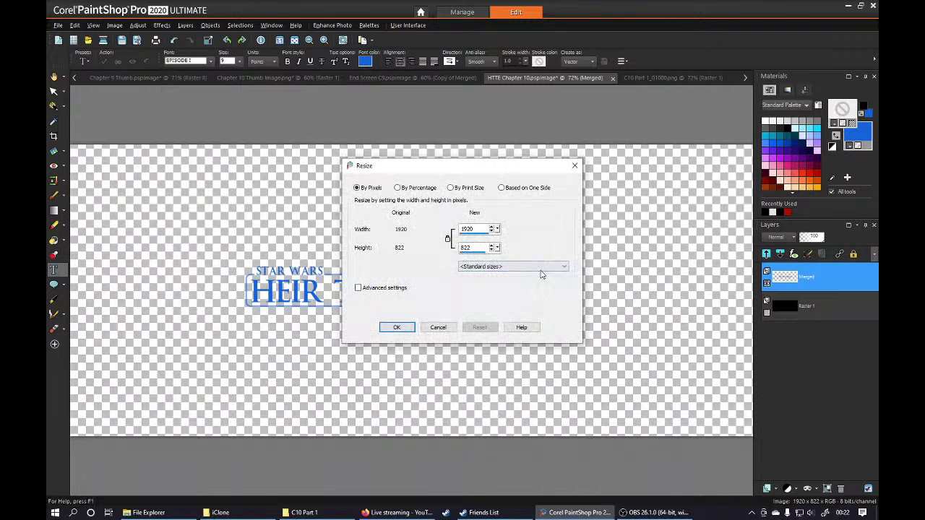
click(413, 190)
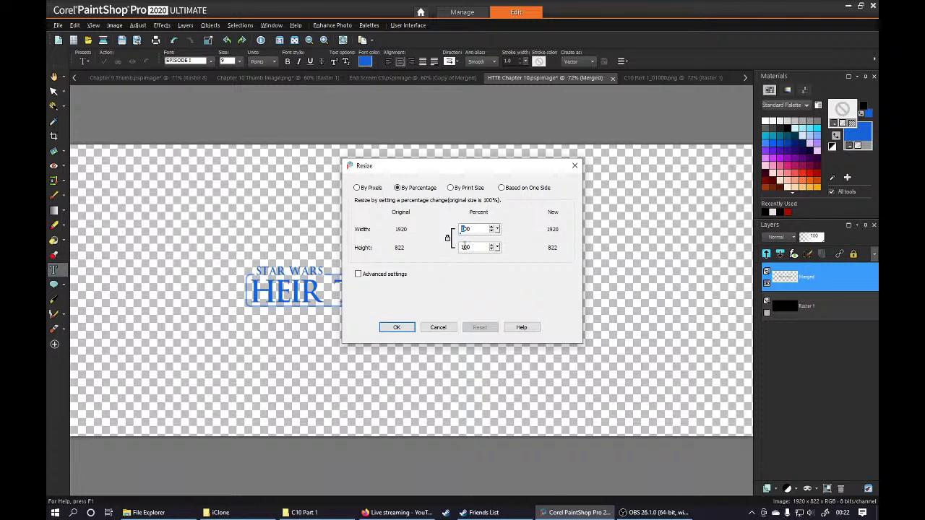
text(150)
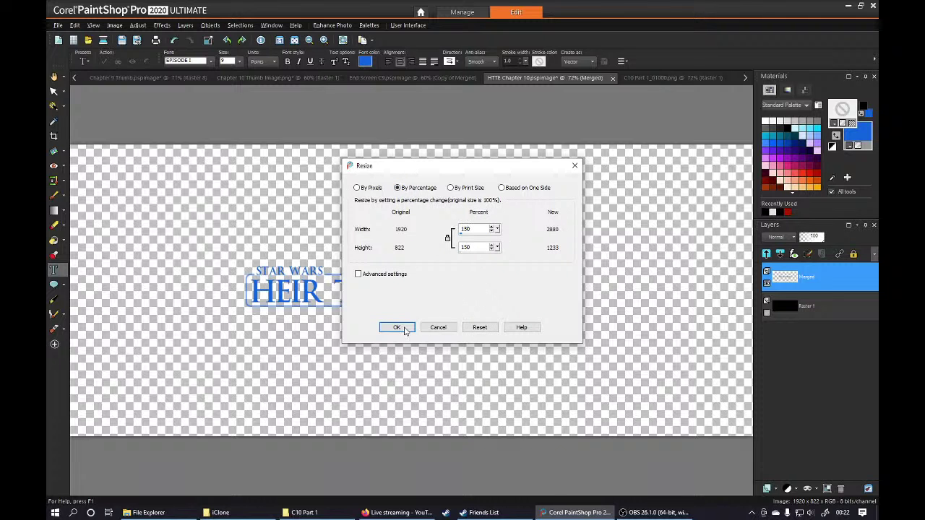
click(396, 327)
Paste the enlarged Chapter X title into the Chapter 9 thumbnail as a floating selection just above the Chapter IX title.
click(130, 78)
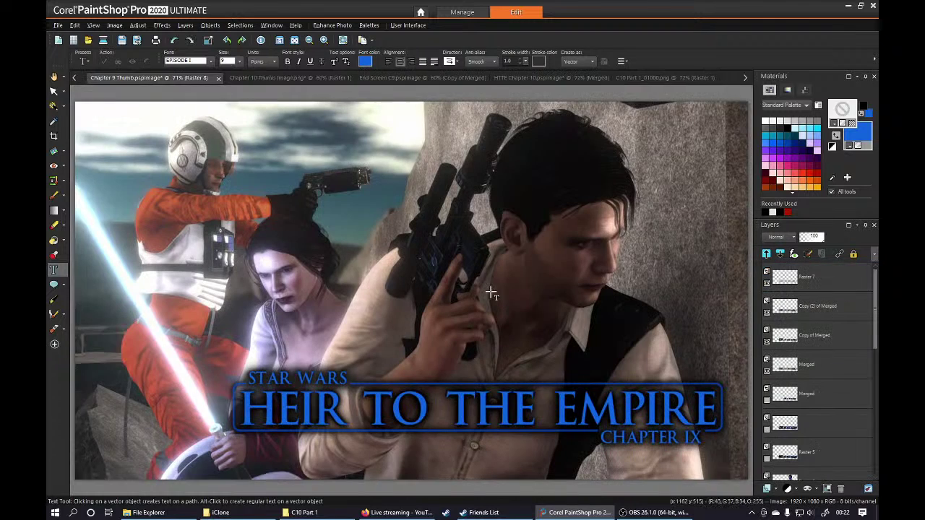
key(ctrl+a)
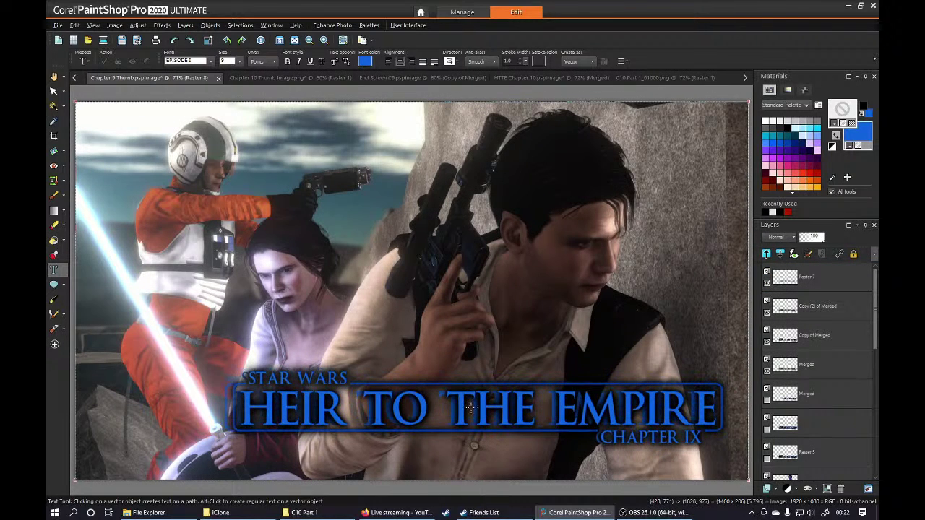
key(ctrl+e)
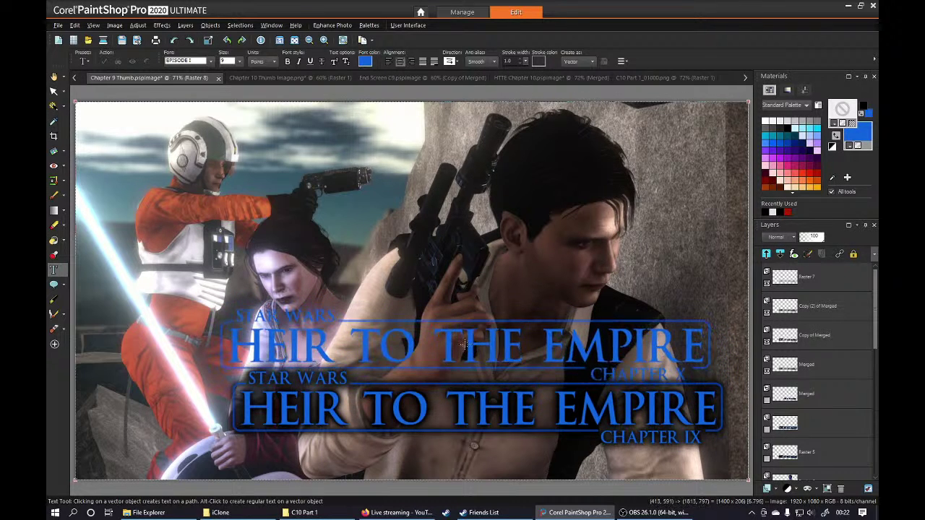
click(463, 343)
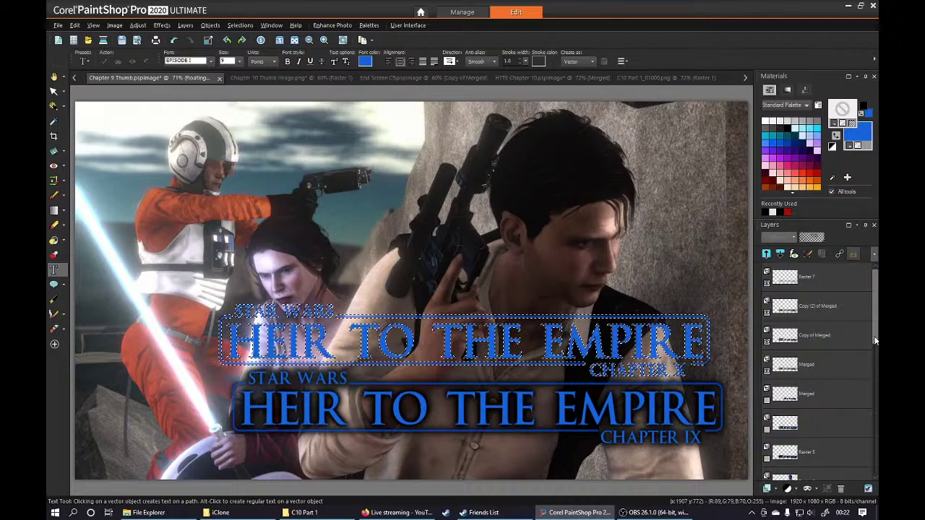
Promote the floating Chapter X title selection to its own layer.
drag(875, 339, 877, 426)
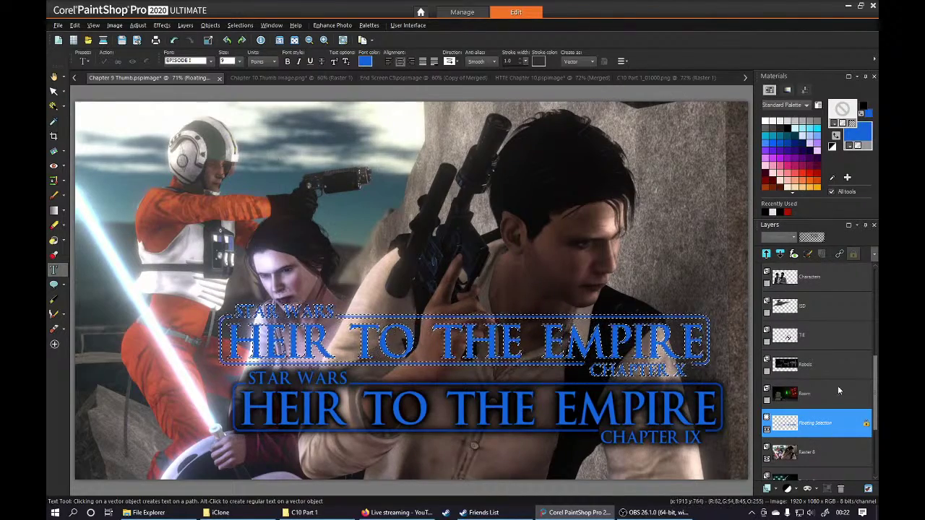
right_click(800, 424)
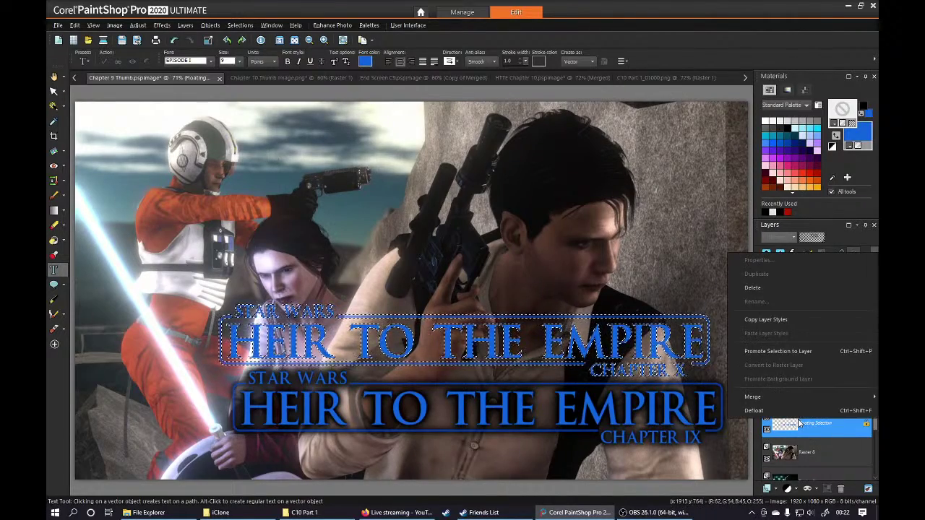
click(789, 355)
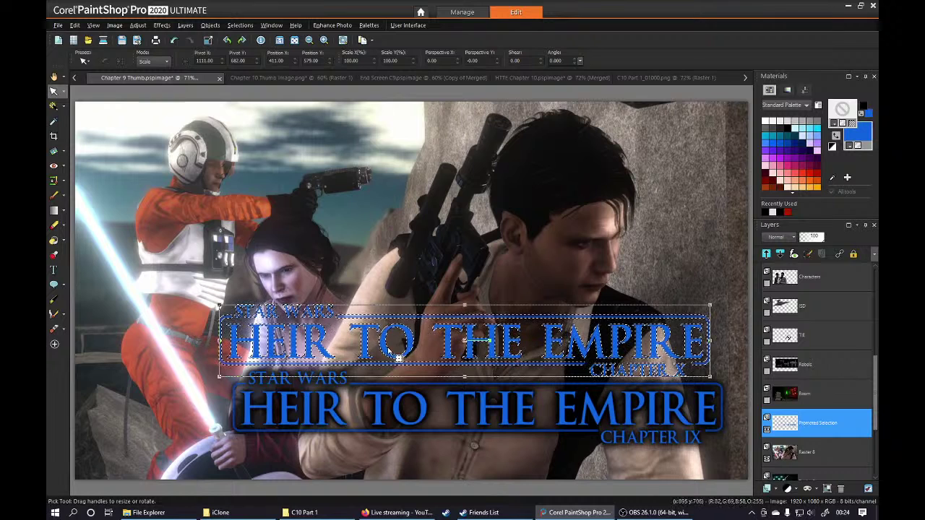
key(ctrl+shift+p)
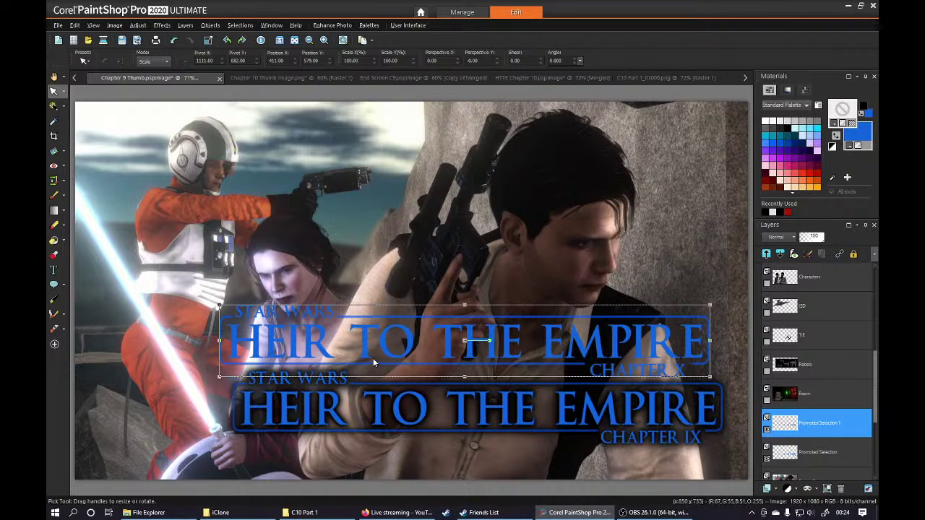
drag(364, 342, 373, 399)
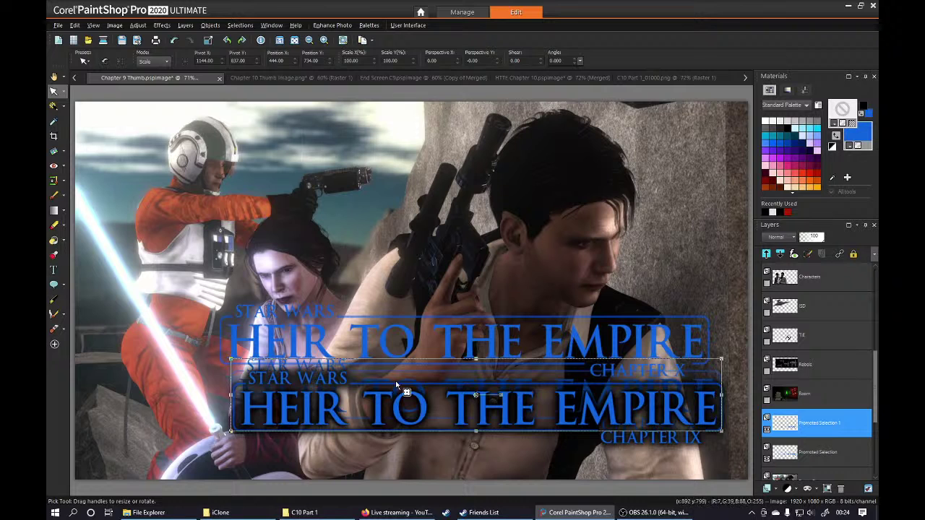
drag(830, 425, 816, 288)
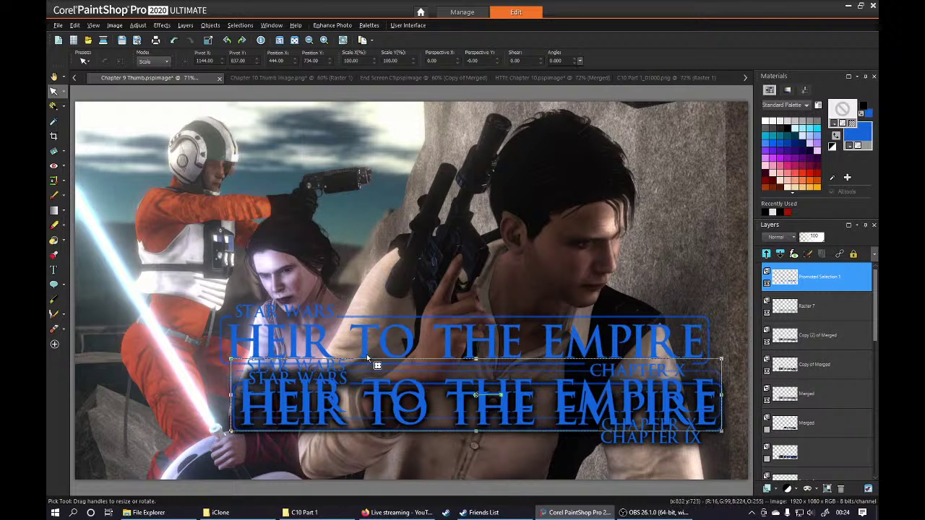
scroll(463, 357, down, 1)
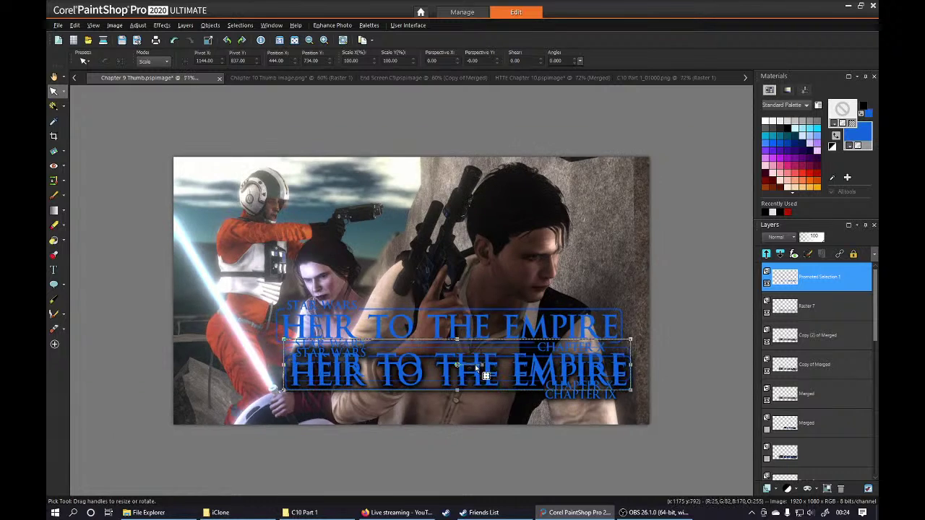
scroll(474, 364, up, 1)
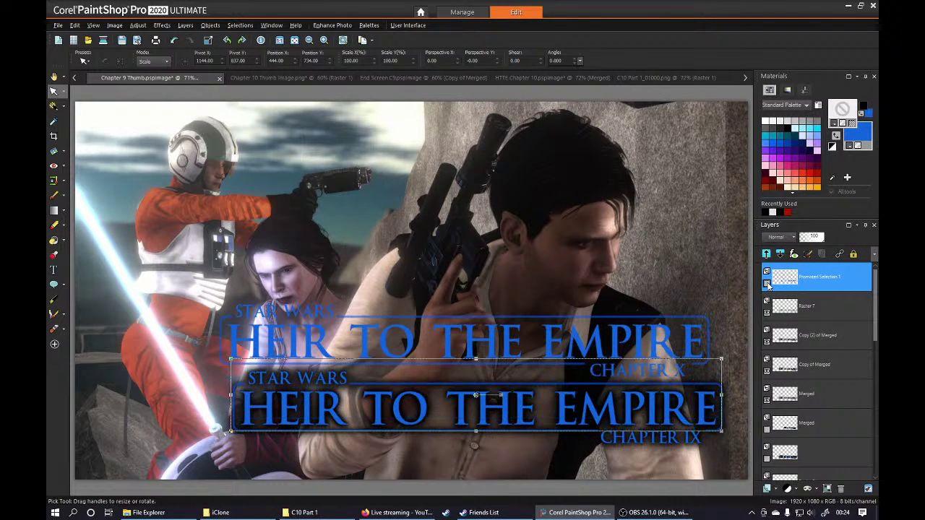
right_click(814, 279)
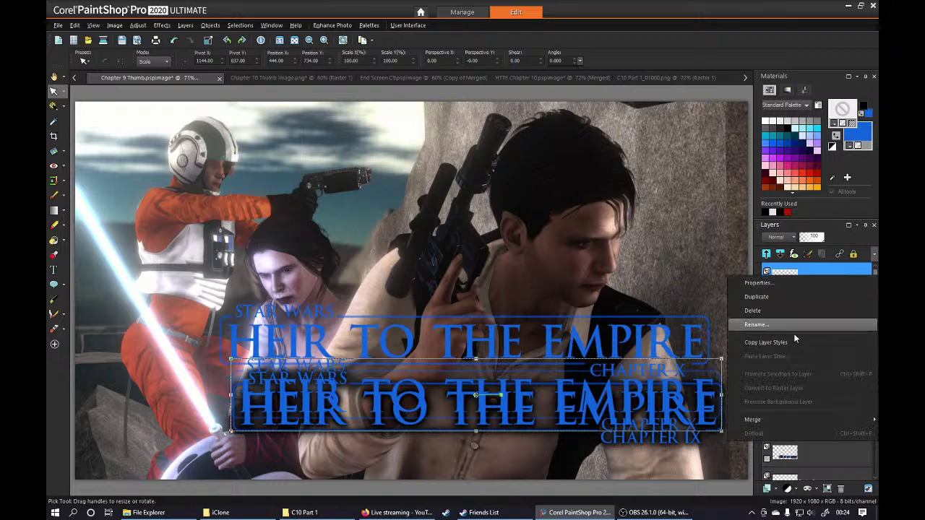
click(768, 310)
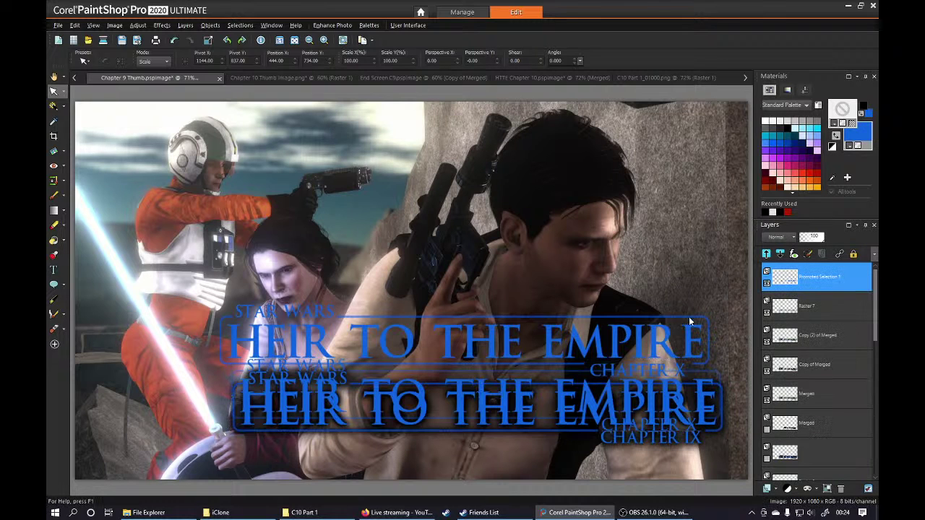
Move the Promoted Selection layer to the top of the layer stack and place its title roughly over the Chapter IX title.
click(449, 279)
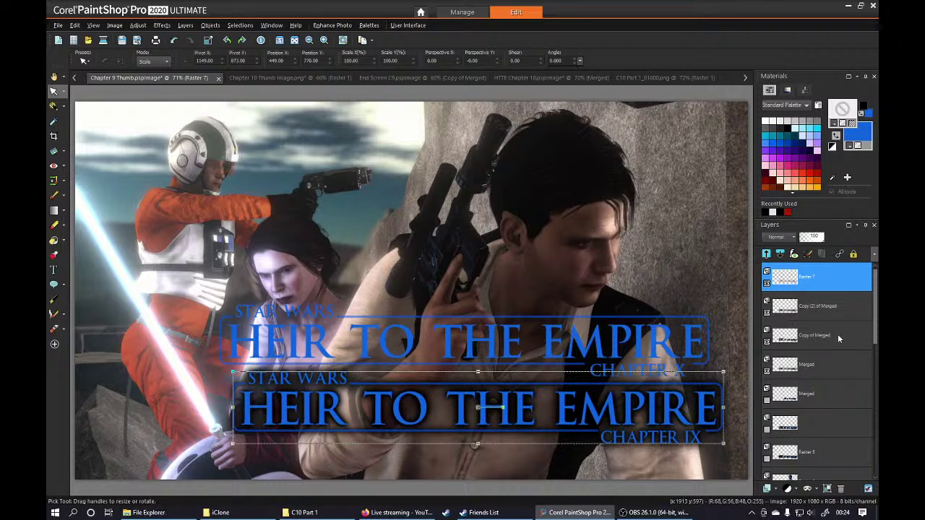
drag(871, 322, 809, 275)
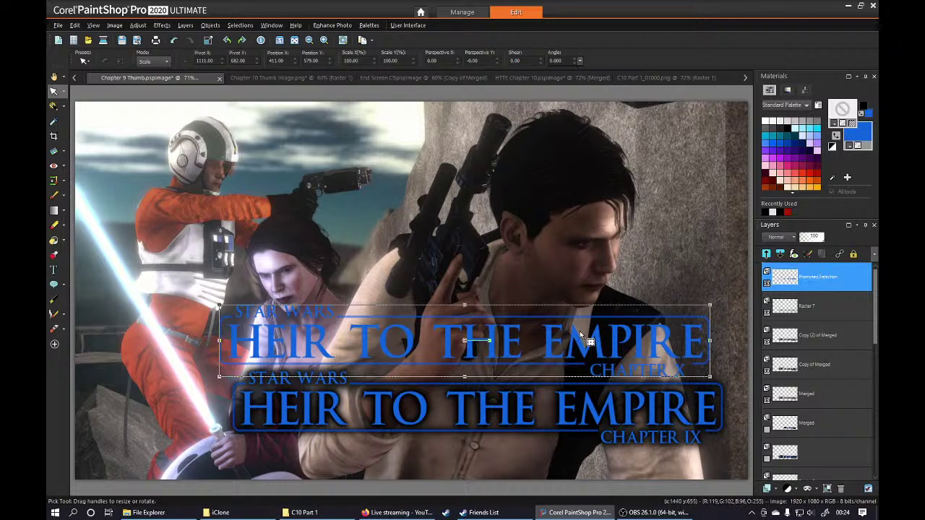
drag(579, 331, 589, 357)
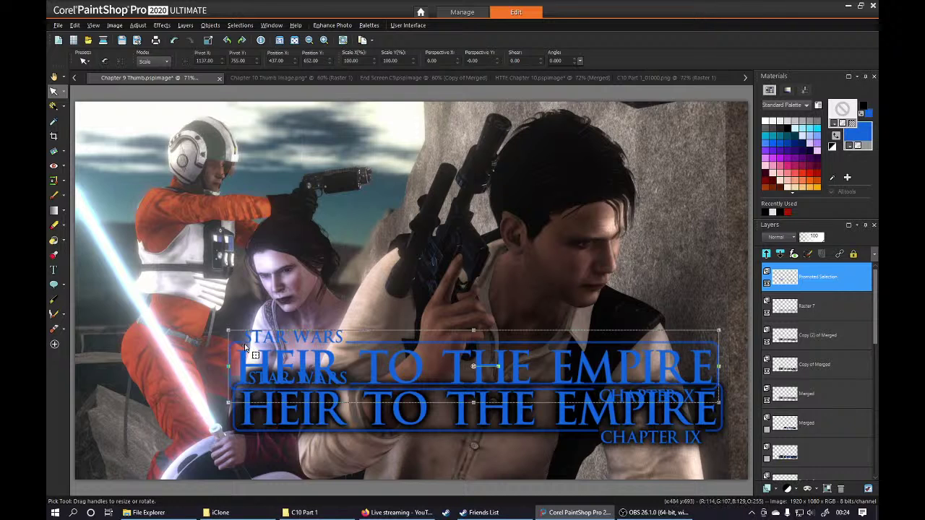
drag(282, 361, 284, 394)
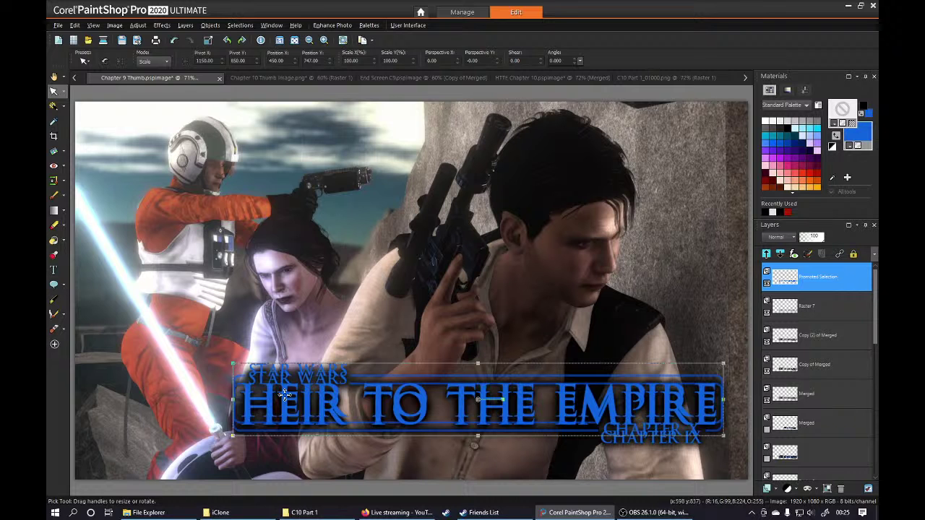
Bring the Chapter X title closer onto the Chapter IX title, to about position X 456, Y 771.
scroll(284, 394, up, 5)
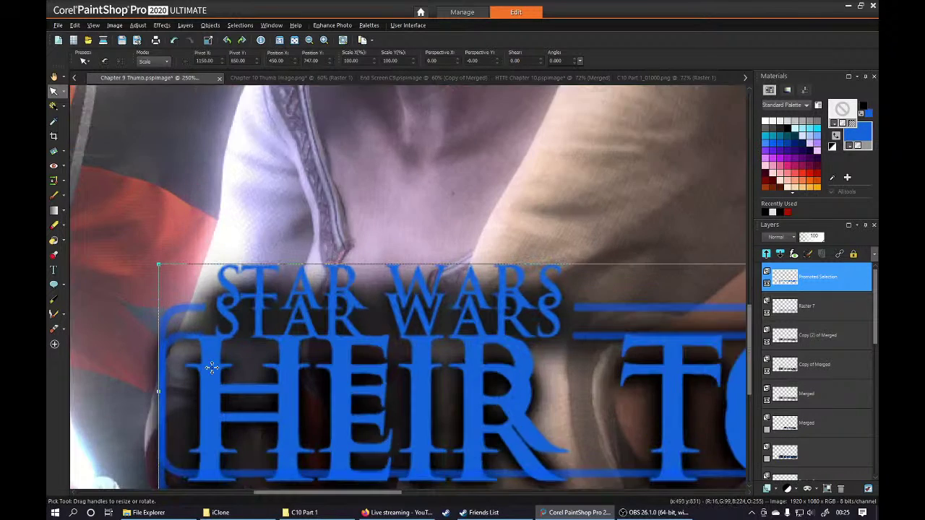
scroll(210, 368, up, 2)
mouse_move(217, 351)
mouse_down()
mouse_move(226, 361)
mouse_move(227, 346)
mouse_up()
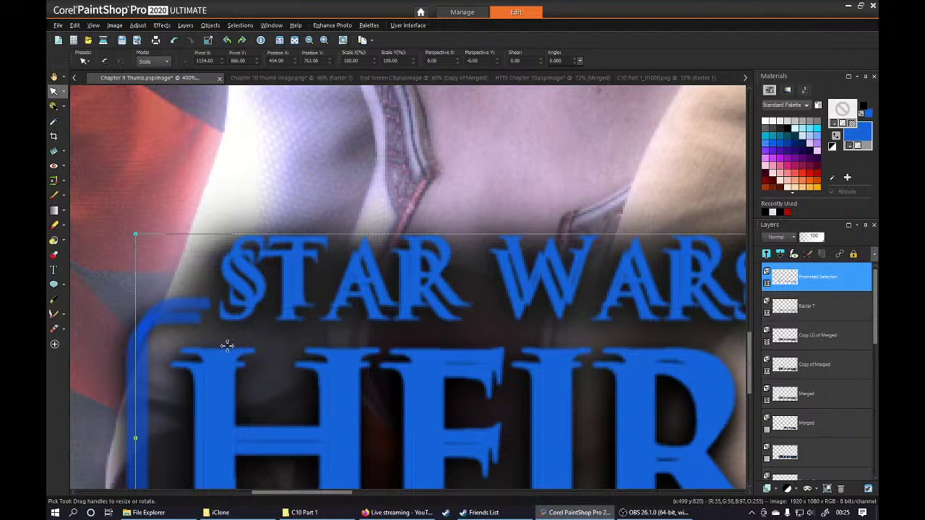
scroll(243, 384, down, 6)
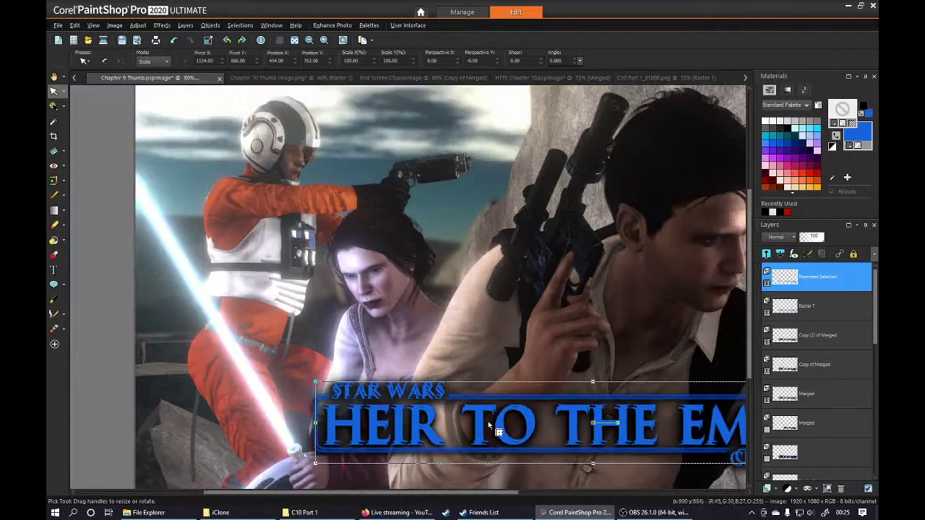
scroll(489, 426, down, 2)
scroll(671, 431, up, 4)
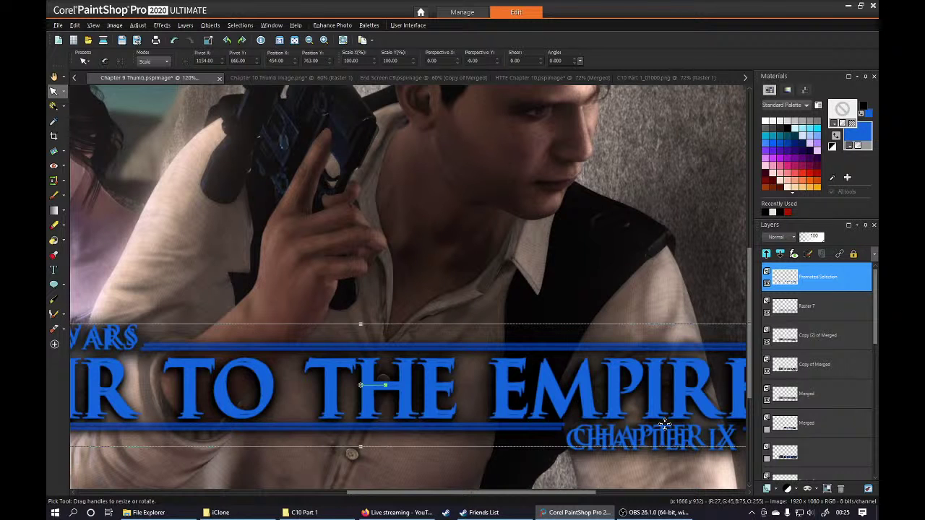
scroll(635, 417, down, 2)
scroll(695, 409, up, 2)
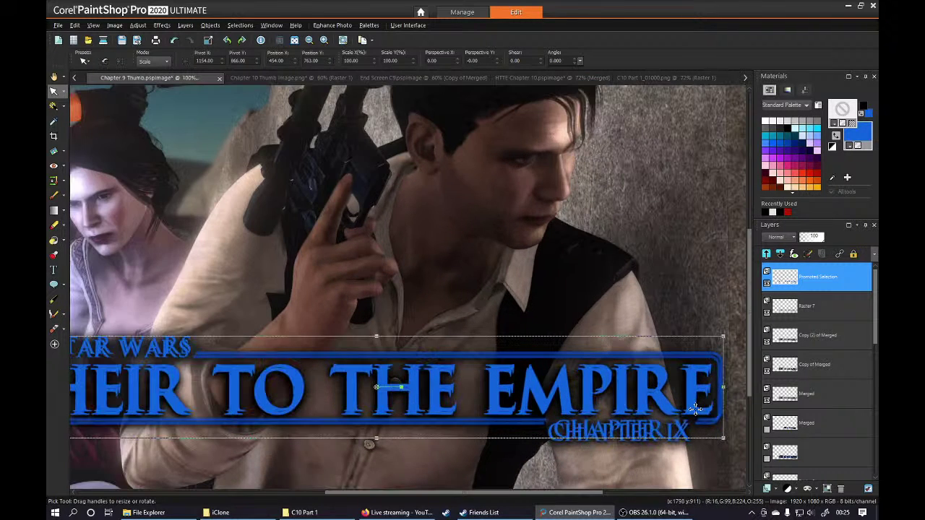
scroll(390, 327, down, 1)
scroll(391, 327, up, 1)
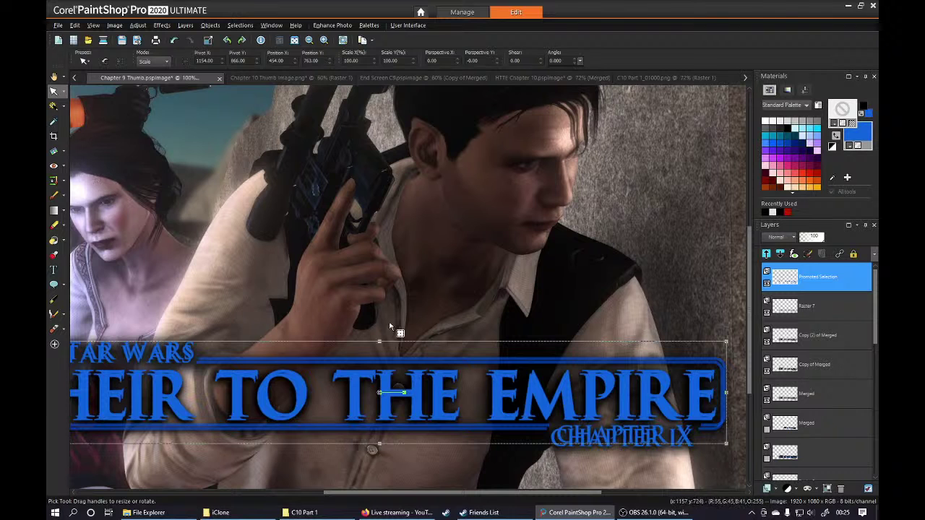
scroll(698, 404, up, 3)
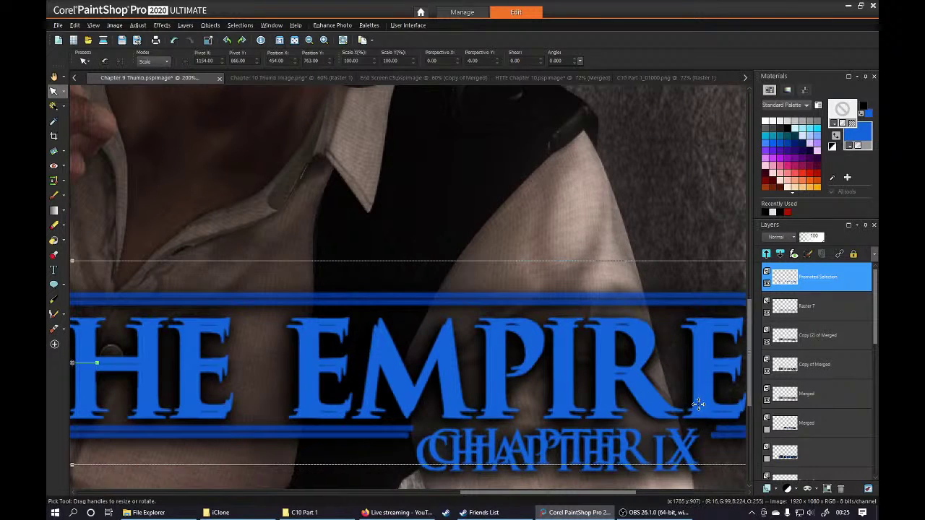
drag(698, 405, 701, 411)
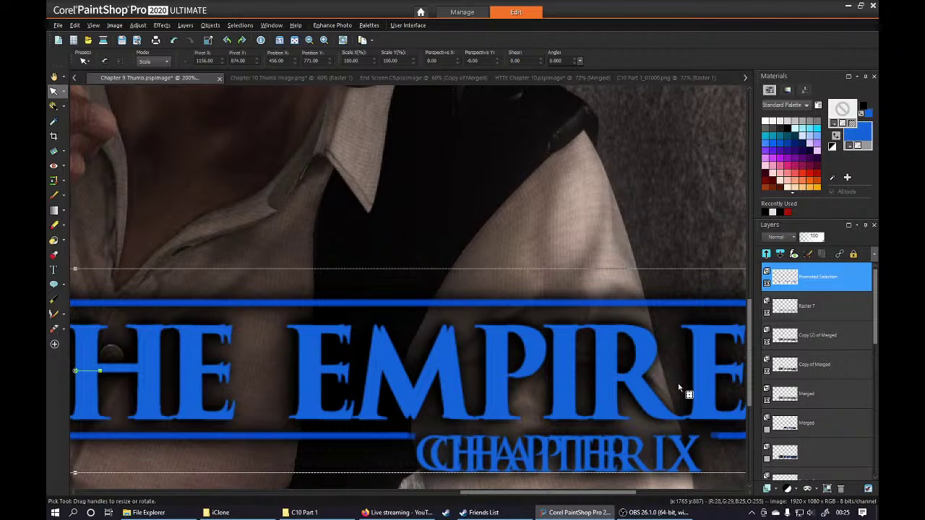
Nudge the Chapter X title to position X 449, Y 770 to match the lettering of the Chapter IX title.
scroll(676, 382, down, 1)
scroll(444, 382, up, 3)
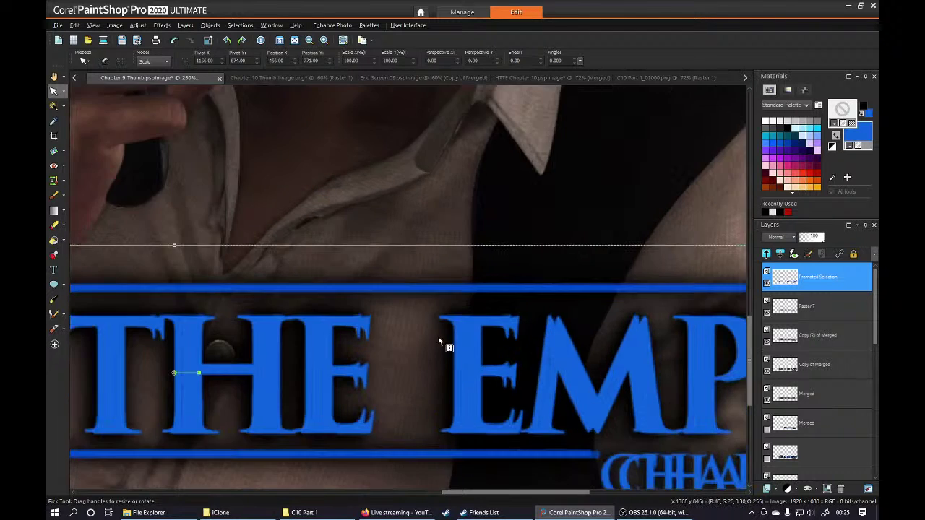
scroll(439, 341, up, 2)
key(Left)
key(Left)
key(Left)
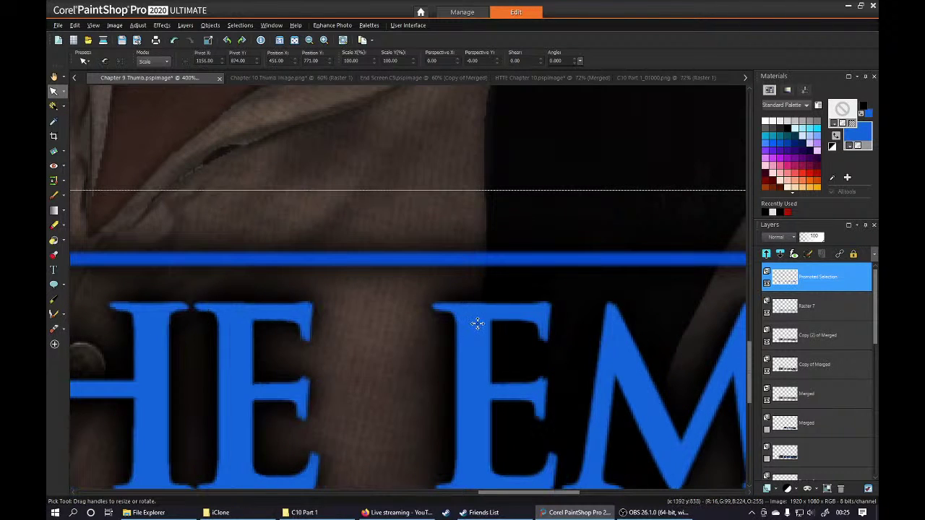
key(Up)
key(Left)
key(Left)
key(Left)
key(Left)
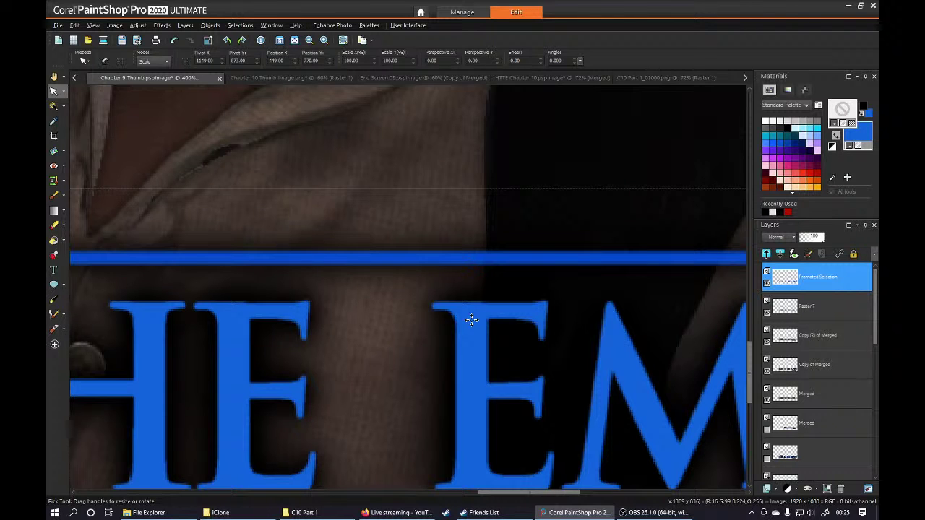
Examine how closely the Chapter X title's lettering and frame line up with the Chapter IX title underneath.
scroll(471, 320, down, 4)
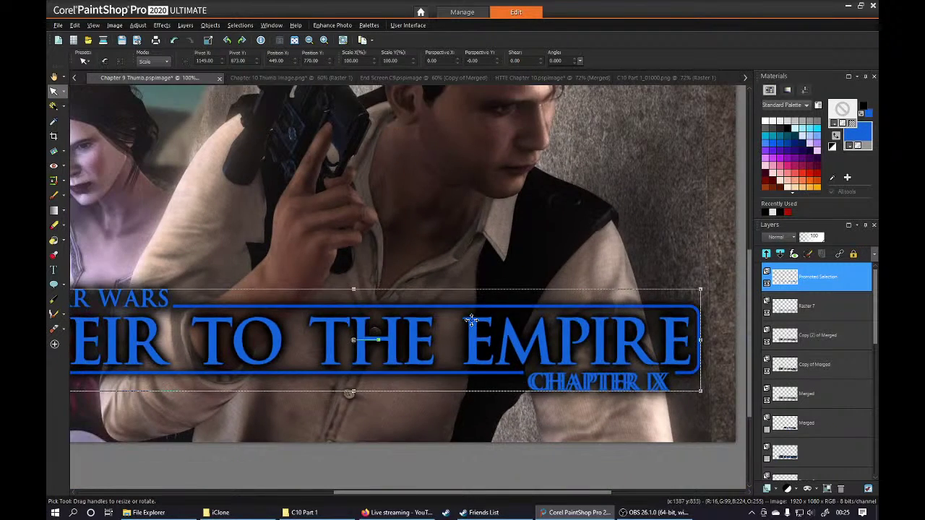
scroll(471, 320, down, 1)
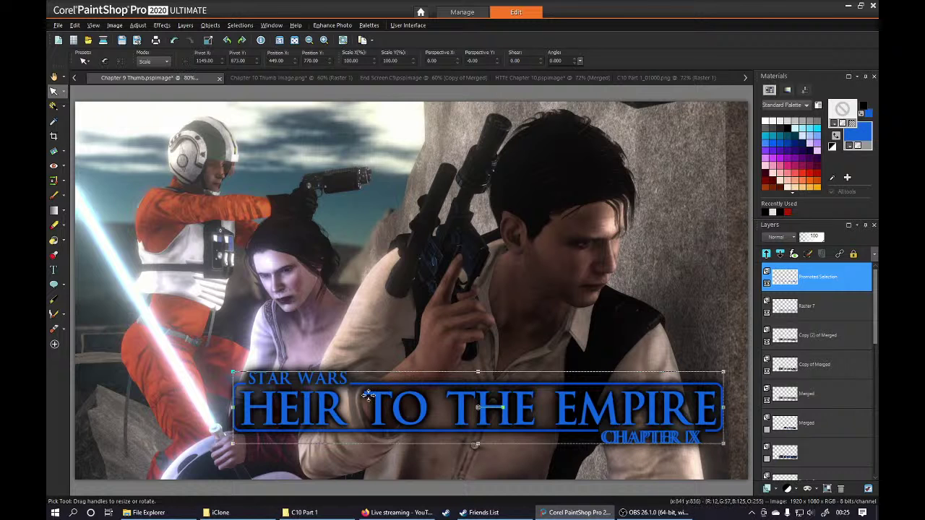
scroll(288, 377, up, 3)
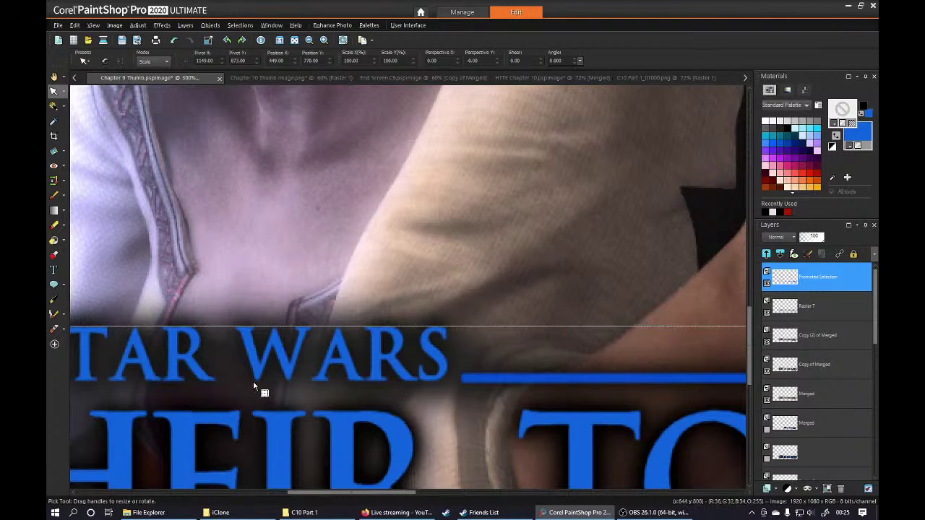
scroll(439, 284, down, 2)
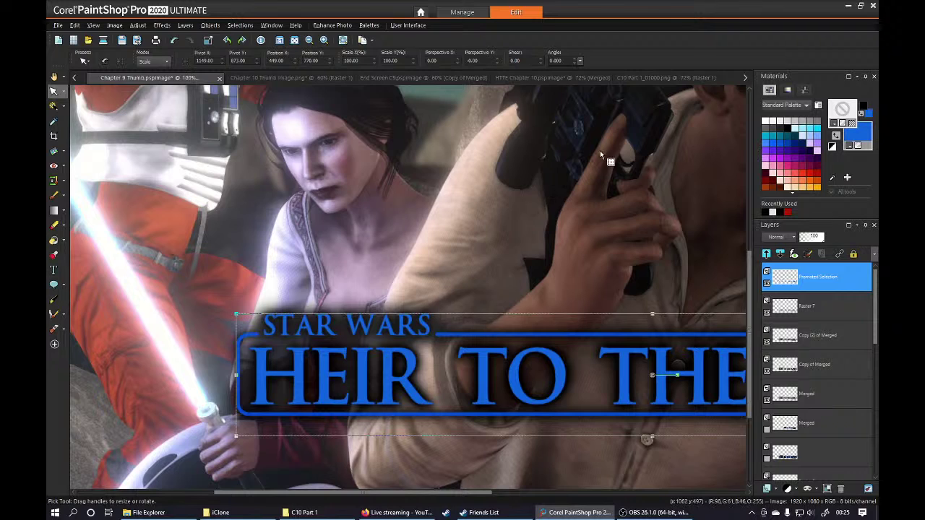
scroll(600, 150, down, 2)
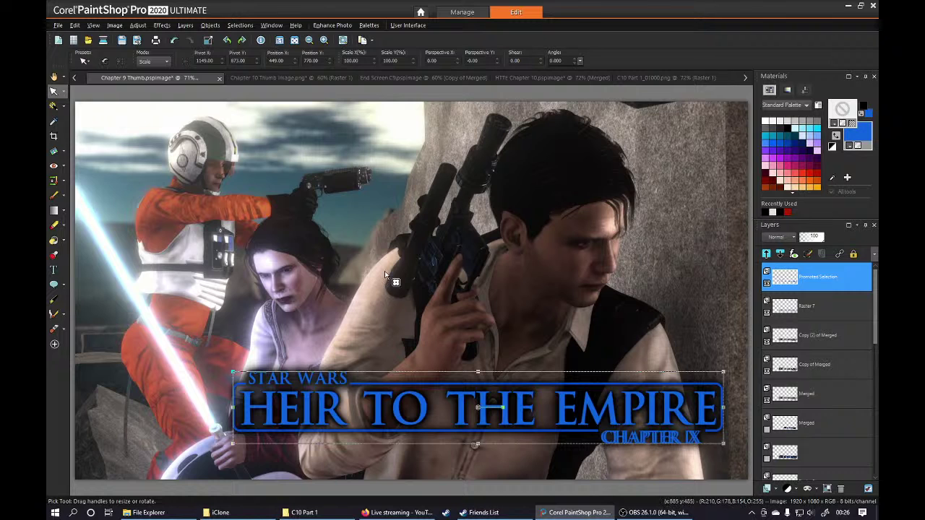
scroll(251, 390, up, 3)
scroll(249, 394, up, 5)
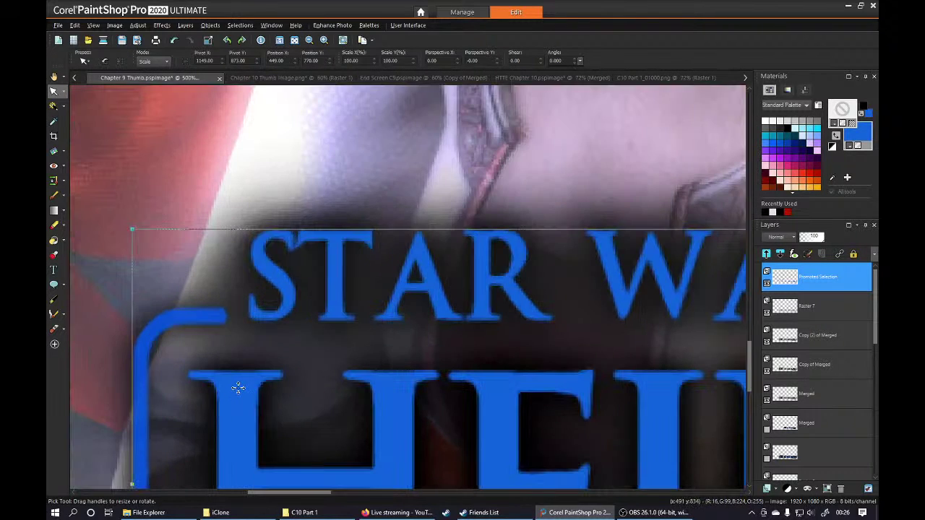
Try one-pixel shifts of the Chapter X title against the old lettering and settle it at position X 449, Y 770.
drag(237, 388, 238, 390)
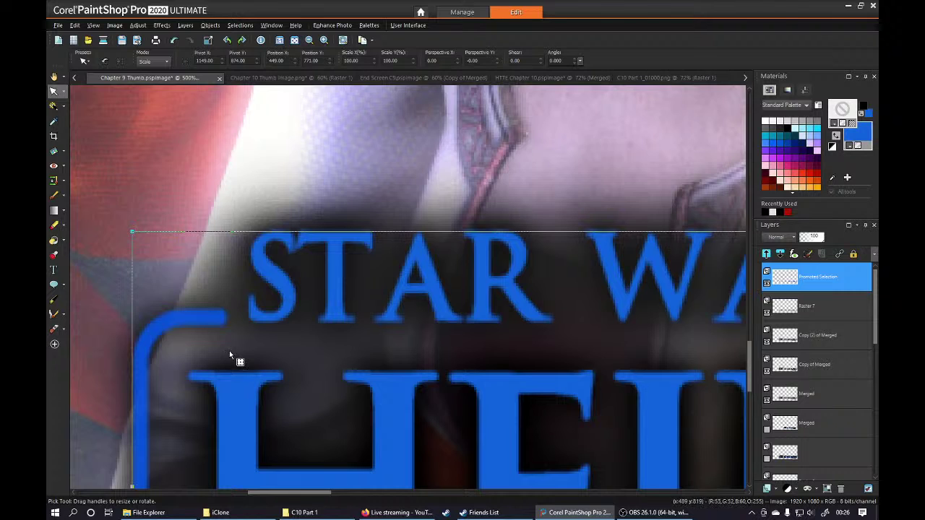
scroll(229, 350, up, 4)
drag(206, 278, 200, 287)
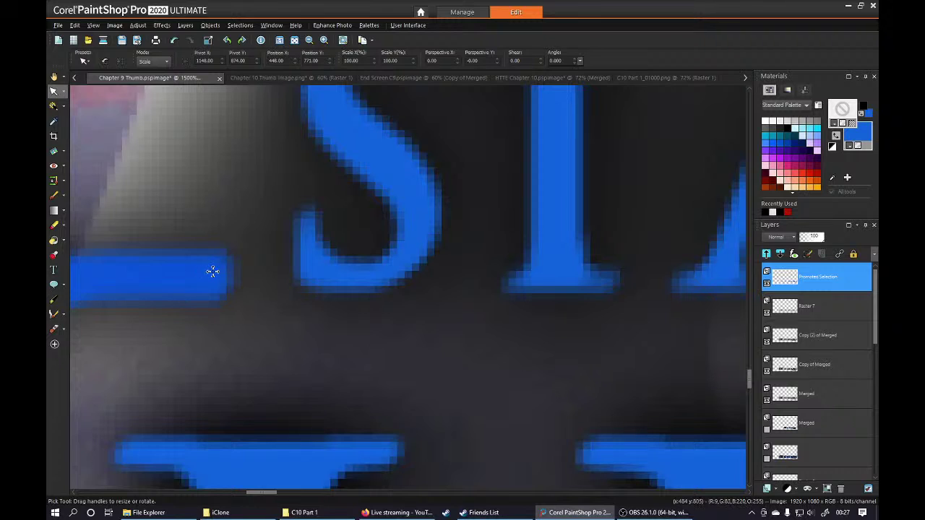
key(Up)
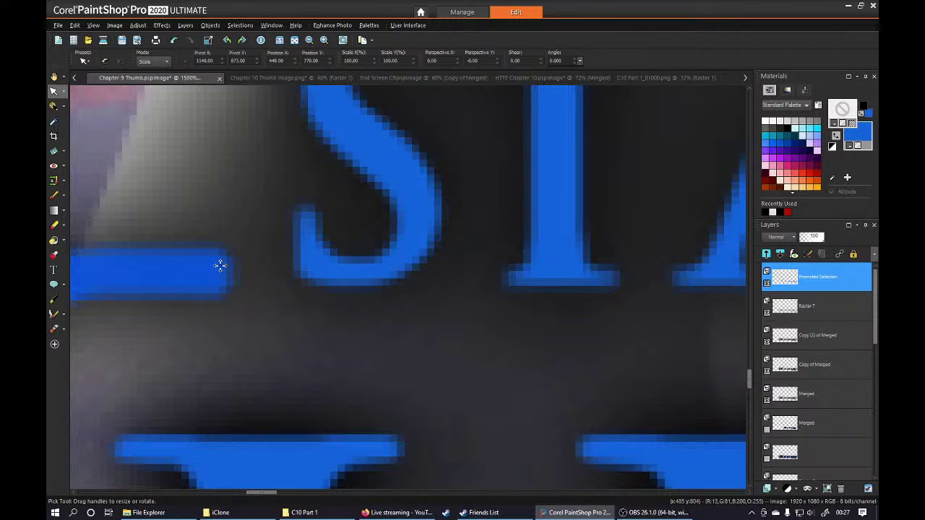
key(Right)
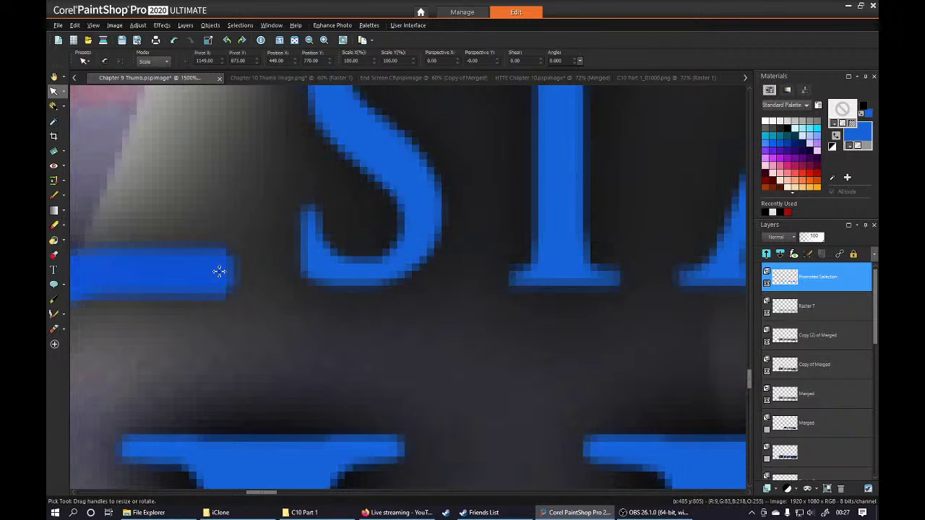
scroll(219, 271, down, 8)
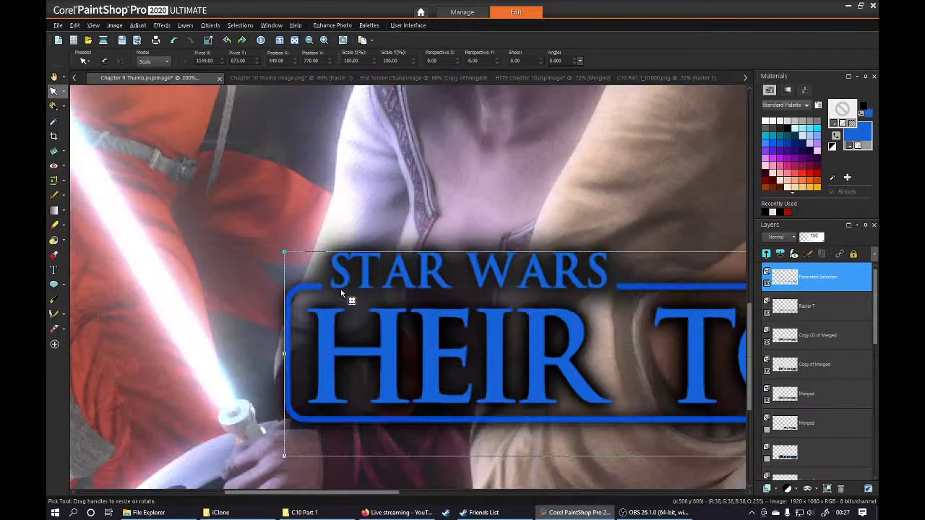
scroll(341, 292, down, 2)
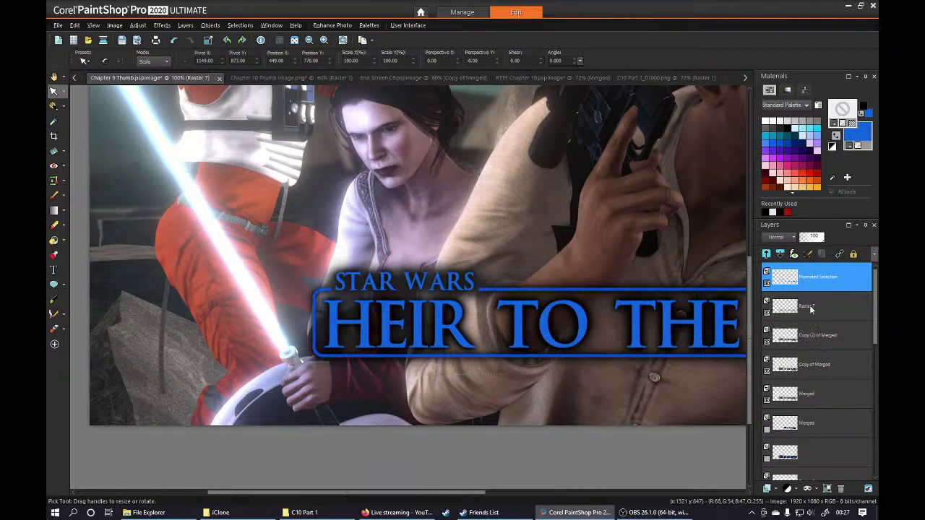
Hide the old Chapter IX title layers Raster 7, Copy (2) of Merged, Copy of Merged and the upper Merged, and select Promoted Selection.
click(810, 309)
scroll(818, 374, down, 1)
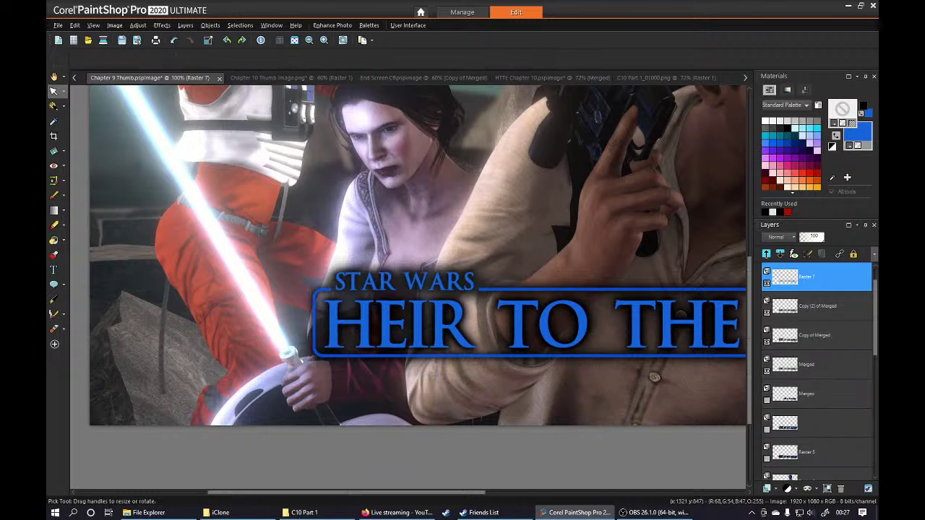
shift+click(802, 365)
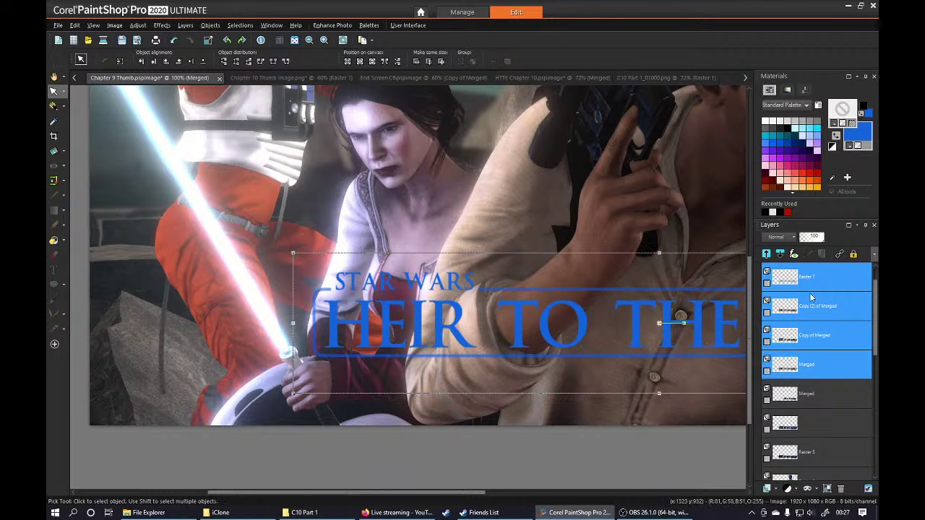
key(ctrl+shift+p)
click(840, 282)
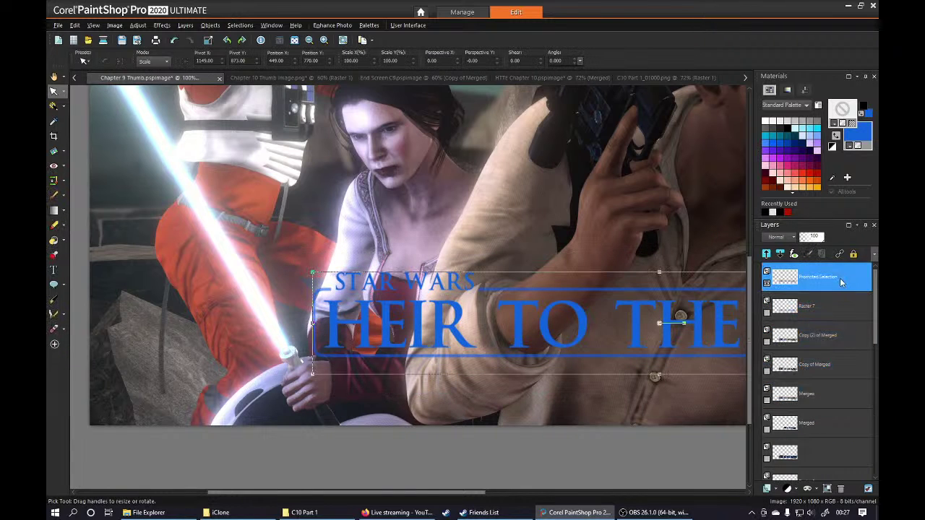
right_click(836, 279)
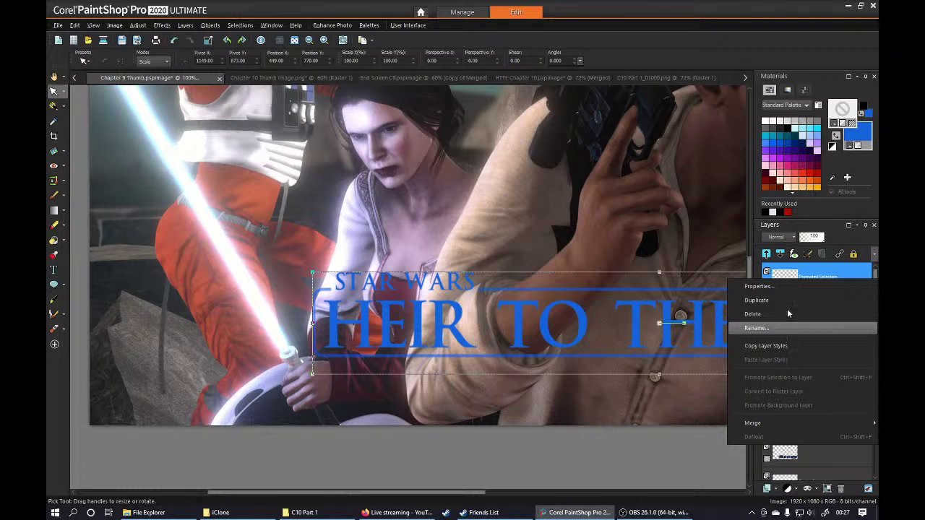
click(789, 328)
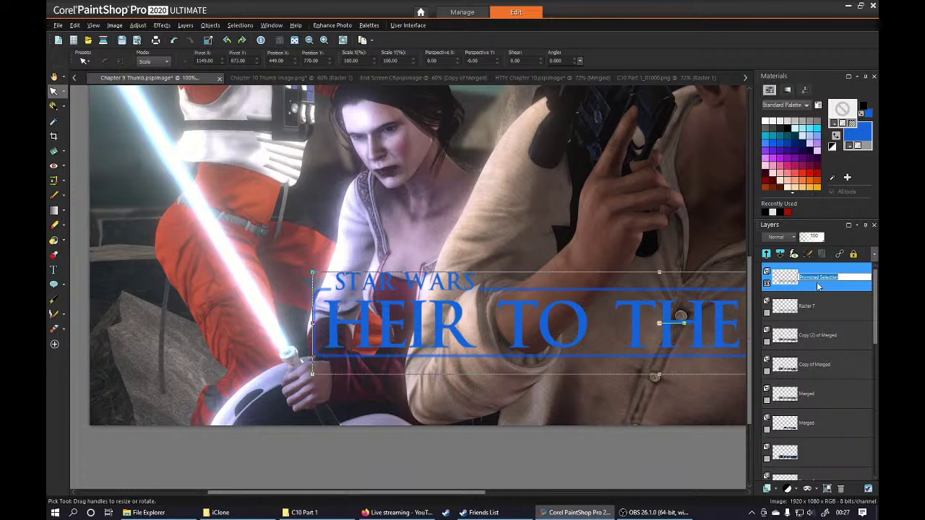
click(813, 302)
click(809, 288)
Duplicate the Promoted Selection layer holding the Chapter X title.
right_click(807, 284)
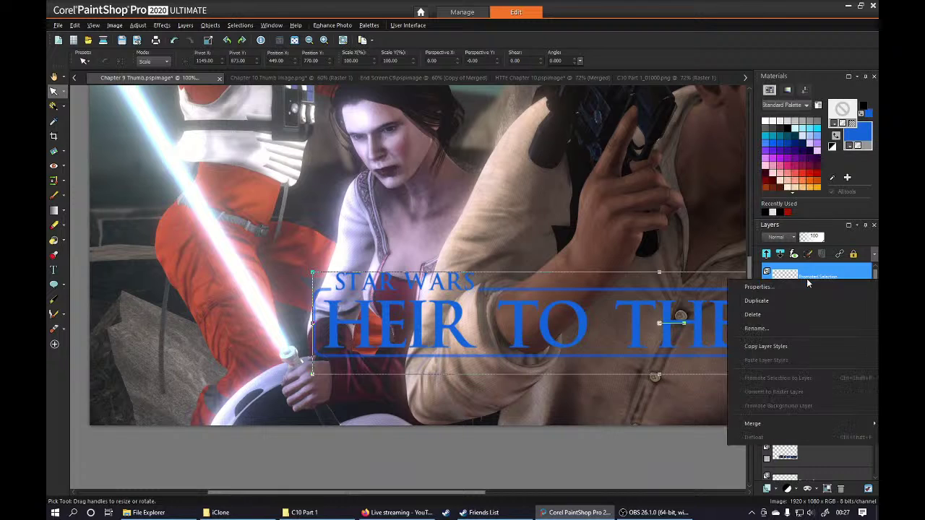
mouse_move(788, 424)
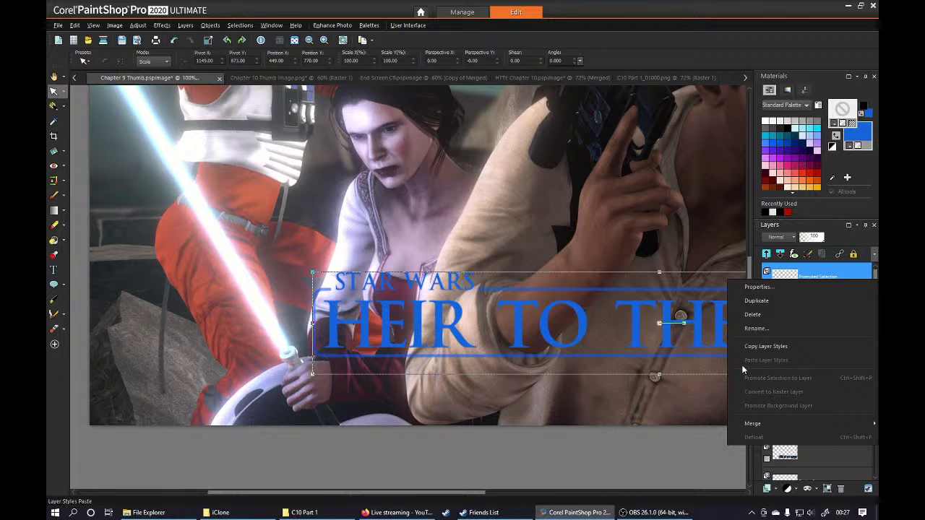
click(758, 302)
Darken the duplicated title layer to black with Brightness/Contrast, using brightness -255 and contrast 0.
click(185, 25)
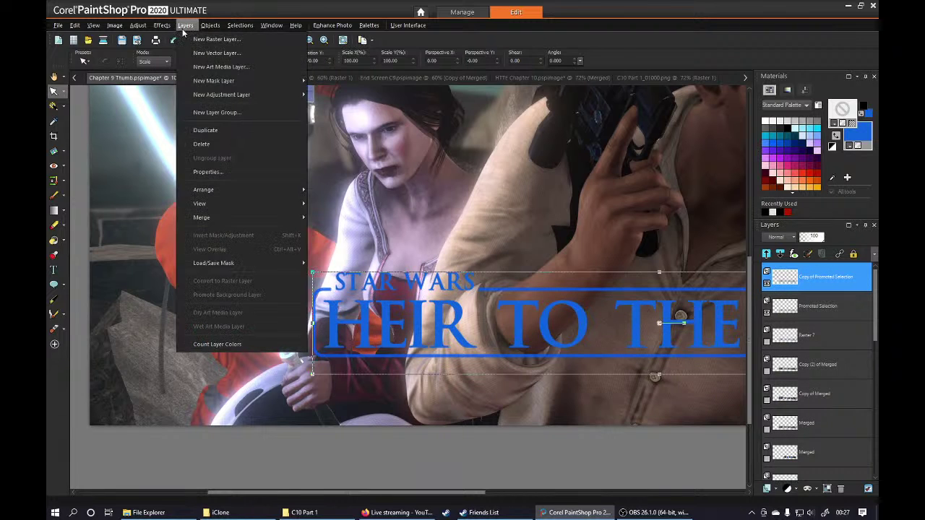
mouse_move(214, 95)
mouse_move(145, 26)
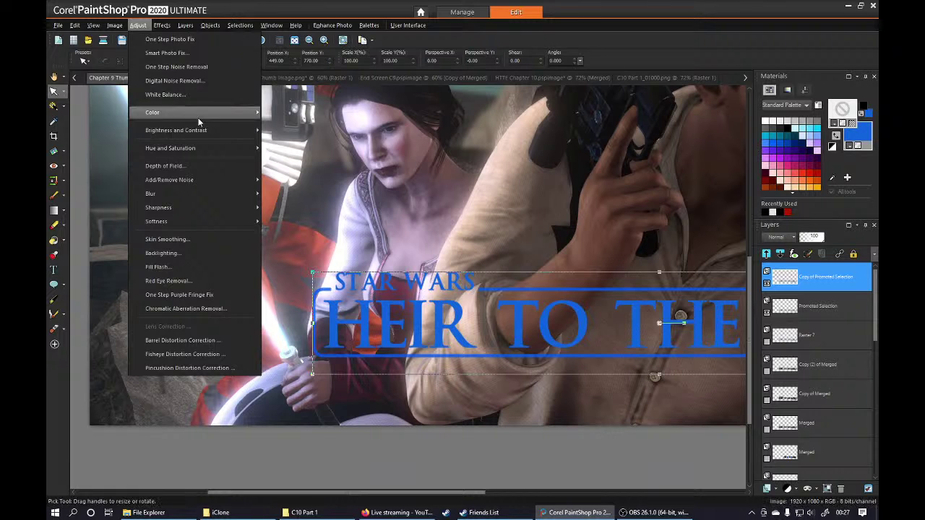
mouse_move(208, 130)
key(shift+b)
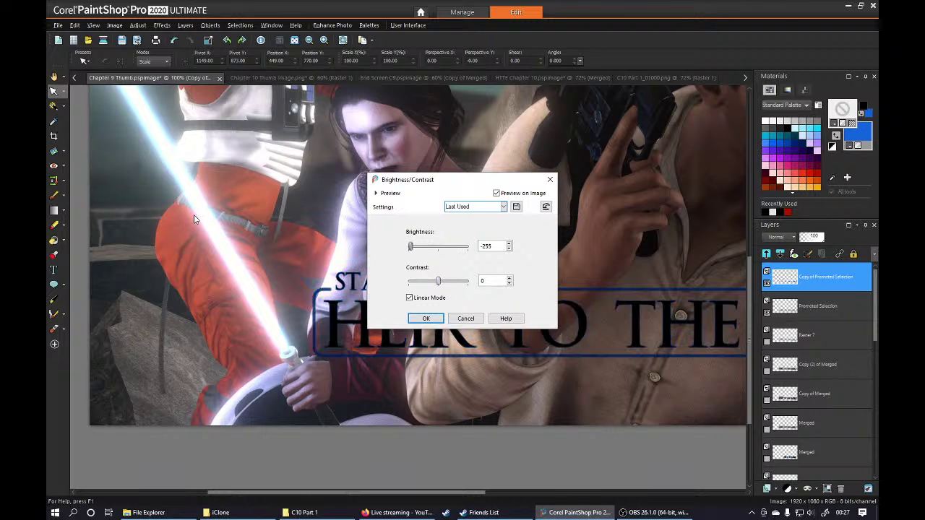
click(426, 317)
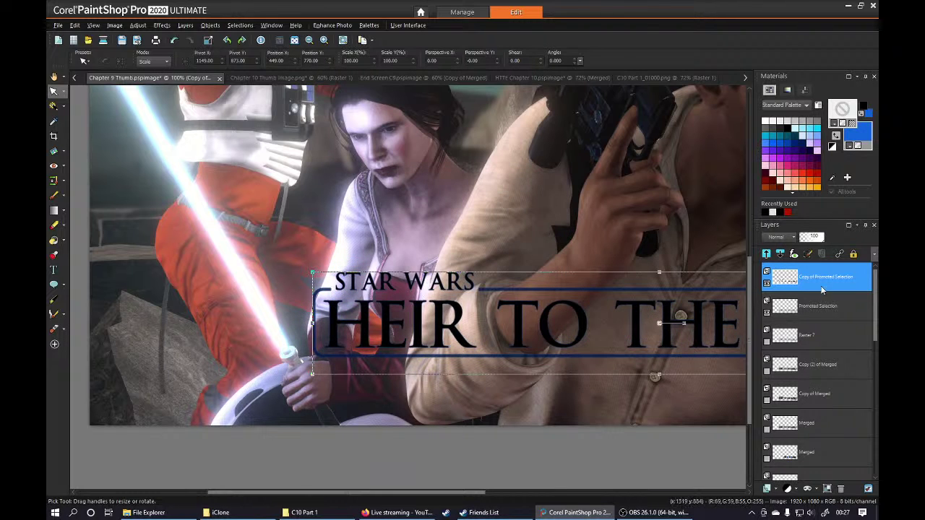
Move the darkened title copy directly beneath the Promoted Selection layer.
drag(826, 279, 806, 318)
mouse_move(783, 320)
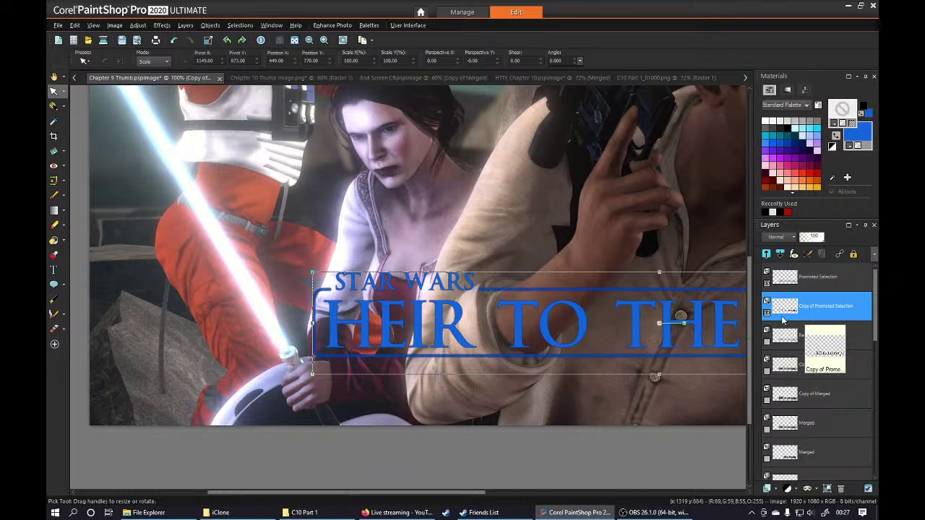
mouse_move(807, 330)
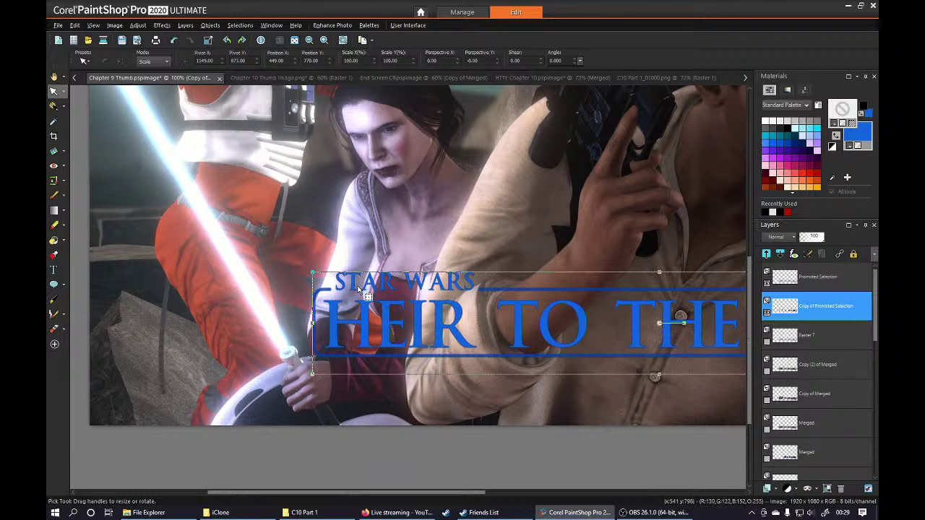
Duplicate the darkened title layer three times, making each new copy from the previous one.
scroll(357, 294, up, 1)
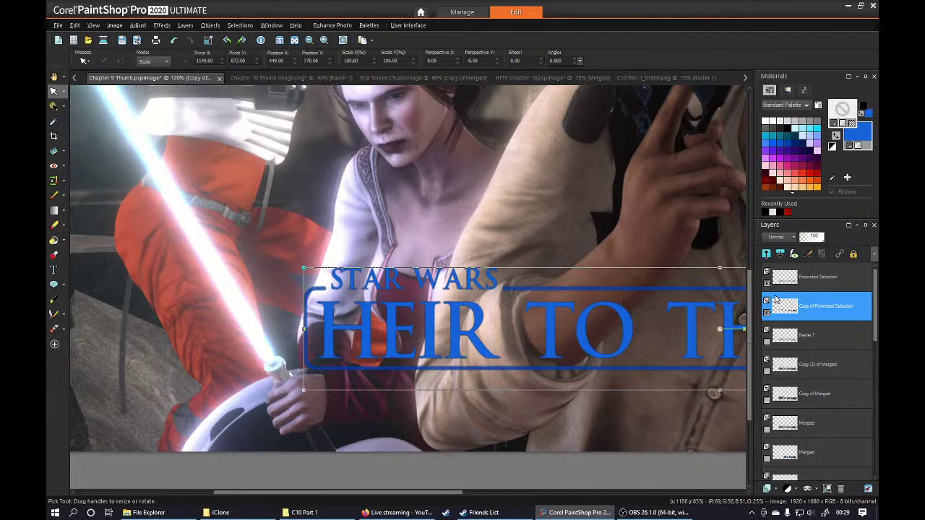
right_click(832, 308)
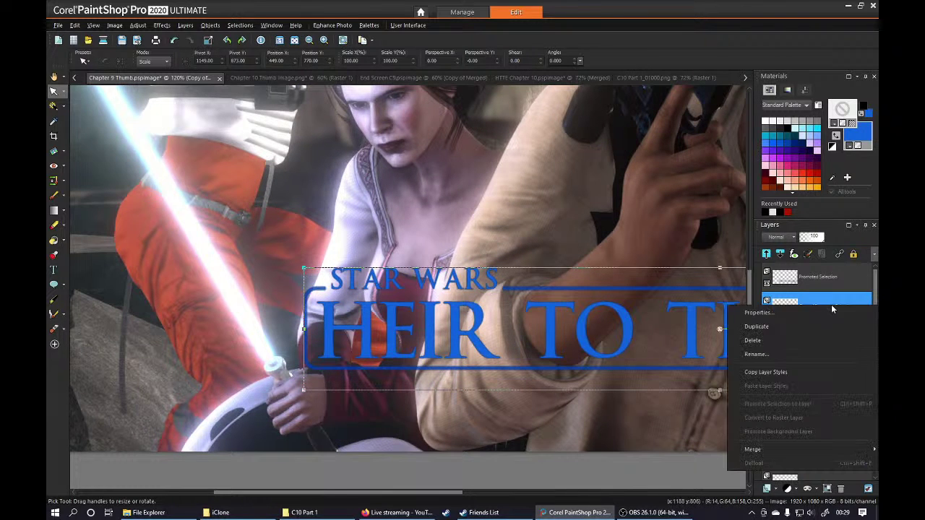
click(797, 334)
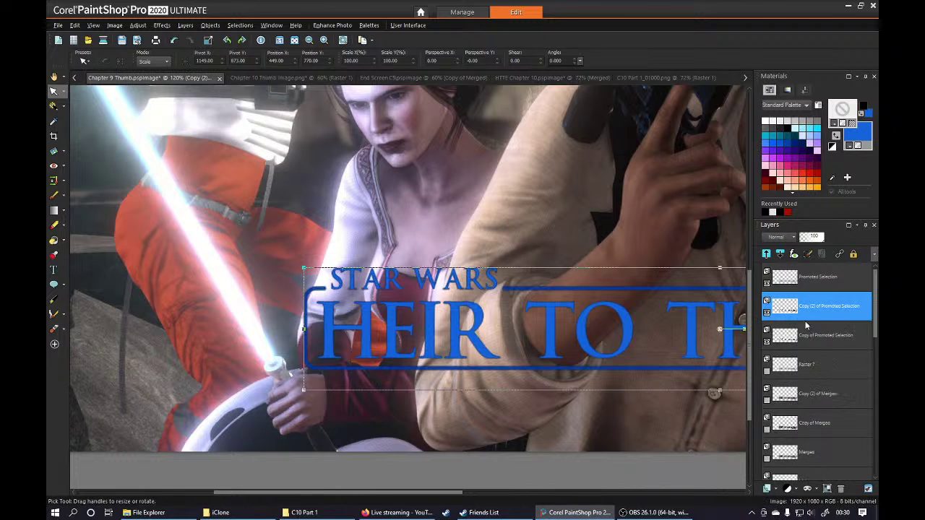
right_click(812, 310)
click(770, 335)
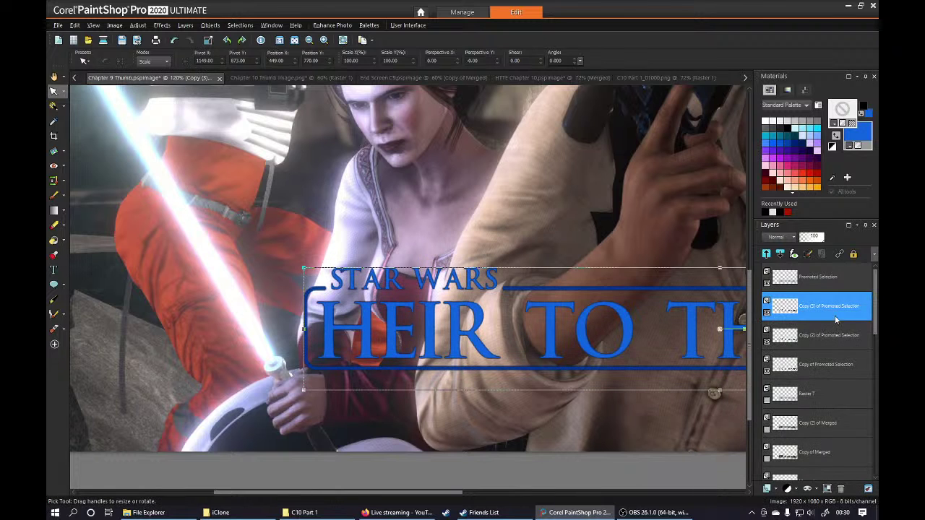
right_click(816, 308)
click(817, 336)
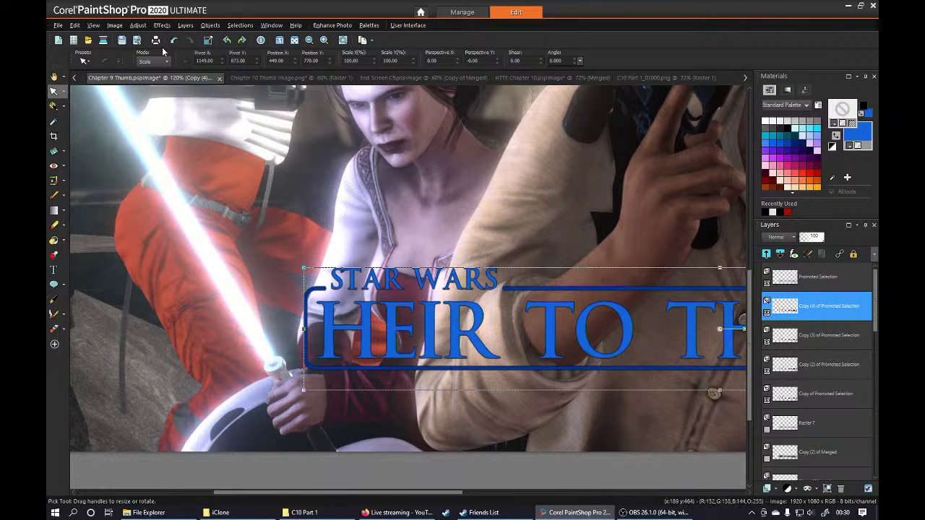
Apply a Gaussian Blur with radius 5 to the Copy (4) of Promoted Selection layer.
click(161, 25)
mouse_move(183, 57)
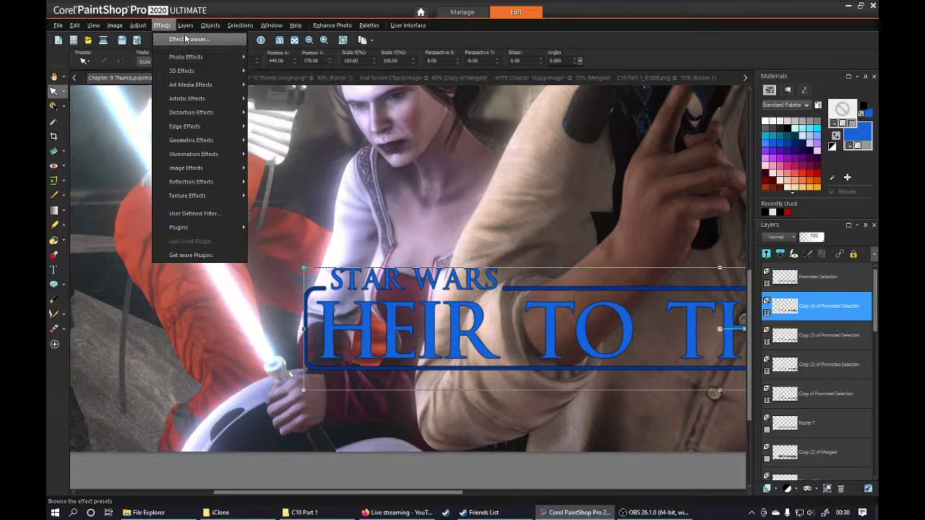
mouse_move(185, 28)
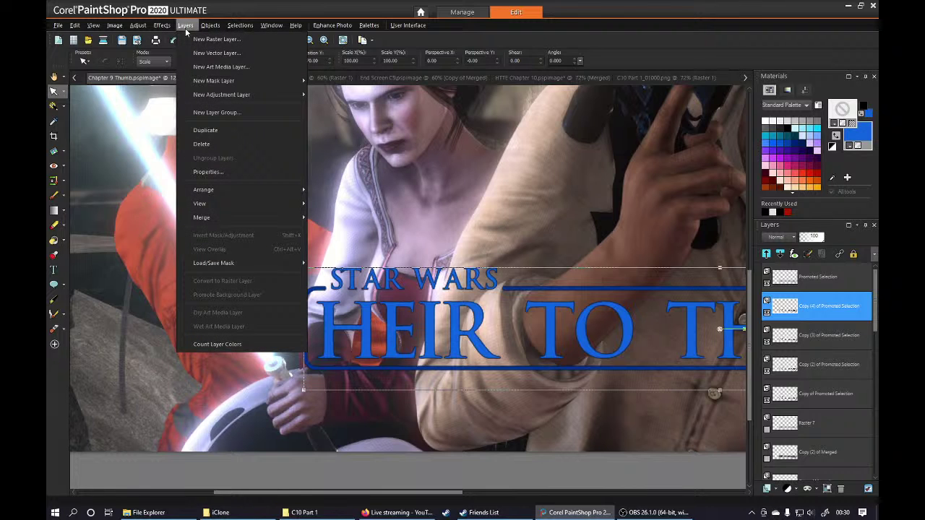
mouse_move(146, 29)
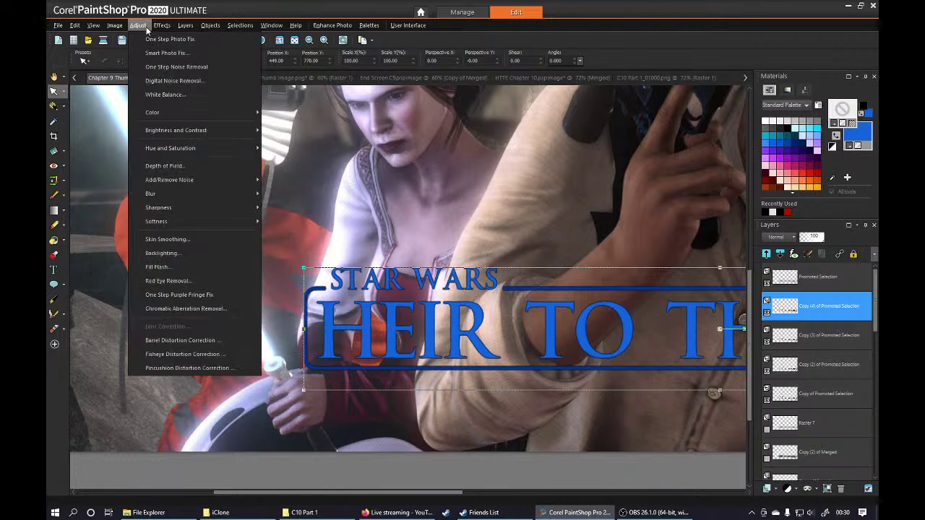
mouse_move(194, 194)
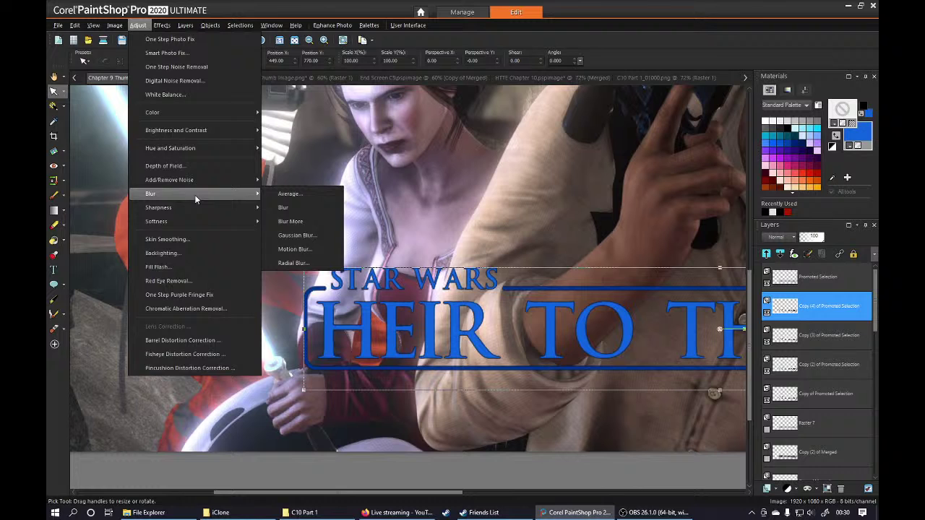
click(287, 237)
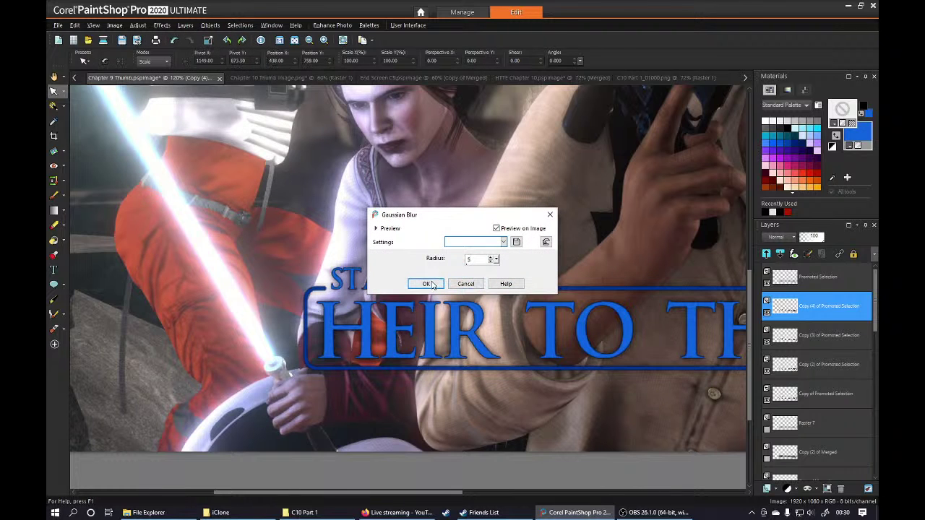
click(427, 283)
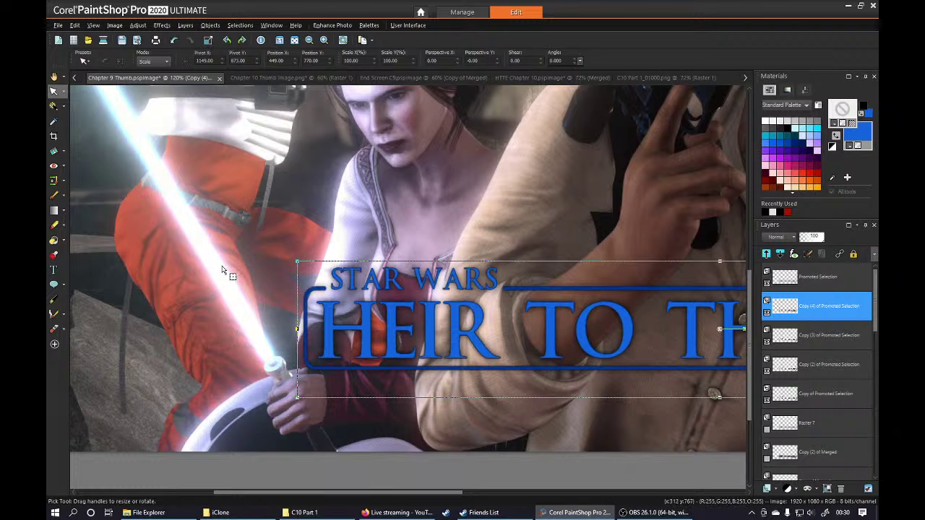
scroll(223, 271, down, 1)
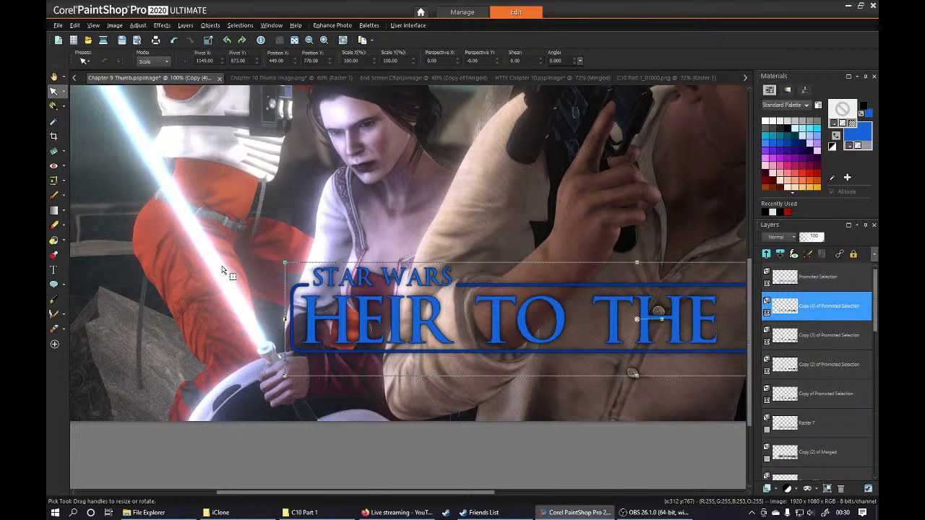
scroll(224, 271, down, 1)
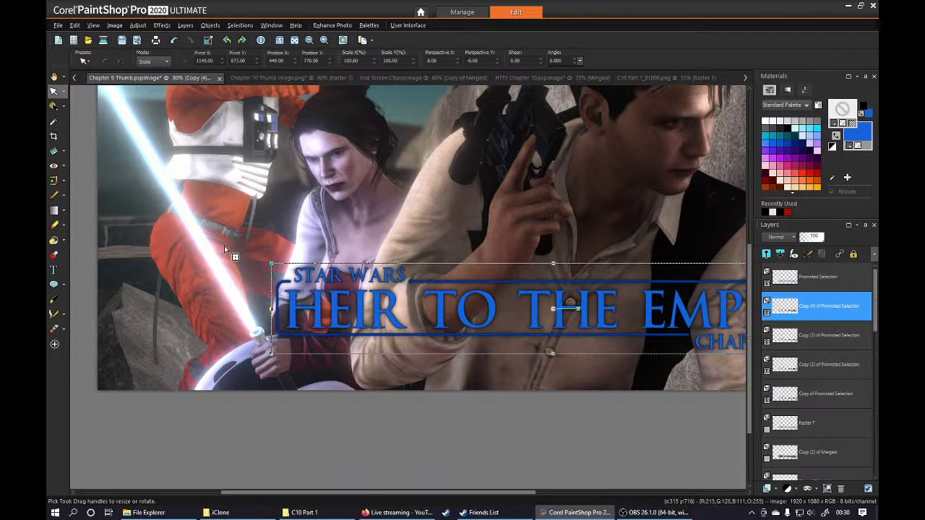
Apply a Gaussian Blur with radius 5 to the Copy (3) of Promoted Selection layer.
click(822, 334)
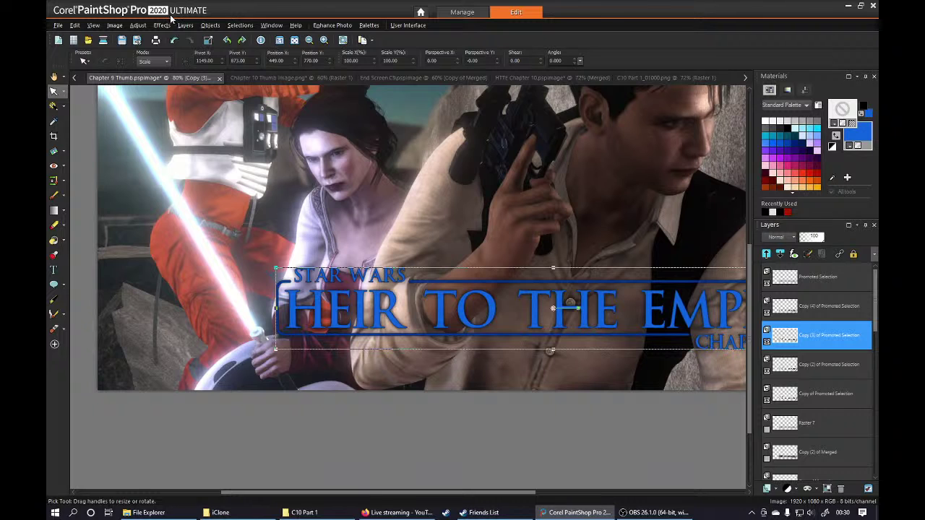
click(165, 25)
mouse_move(138, 26)
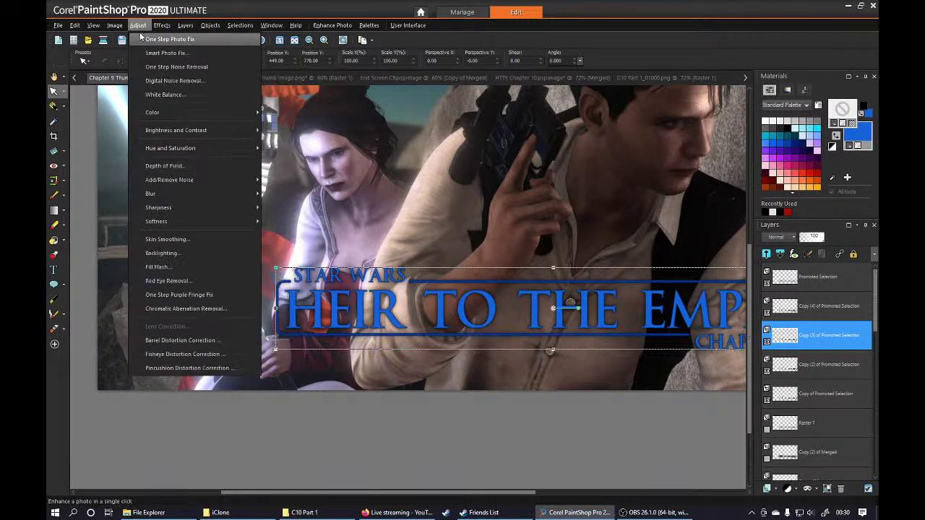
mouse_move(205, 193)
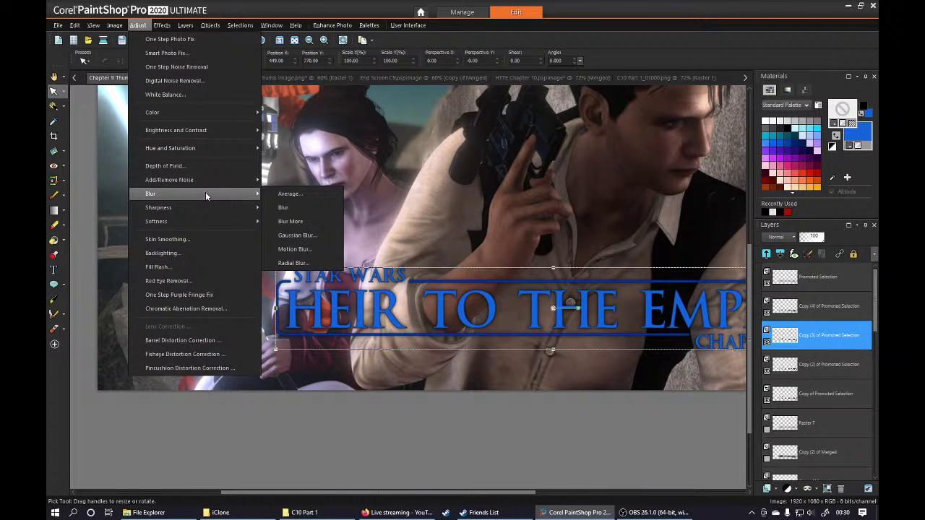
click(306, 236)
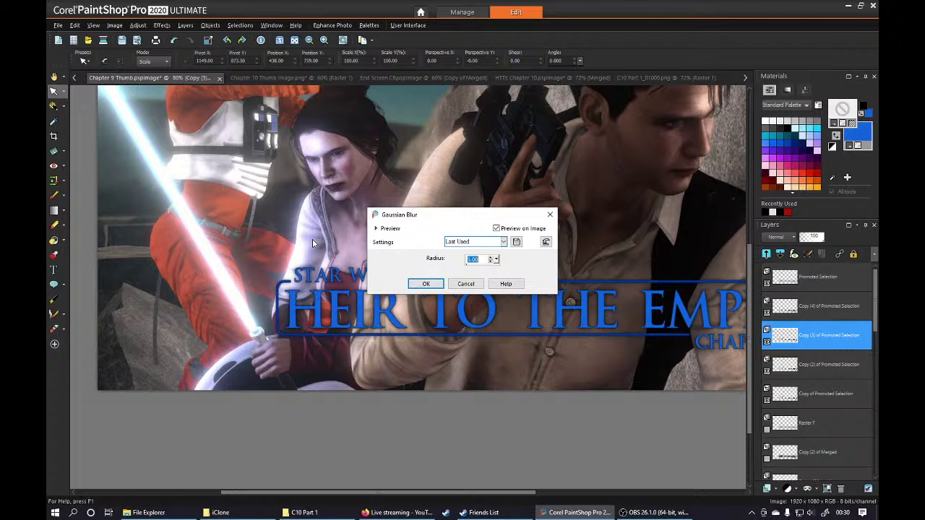
click(432, 284)
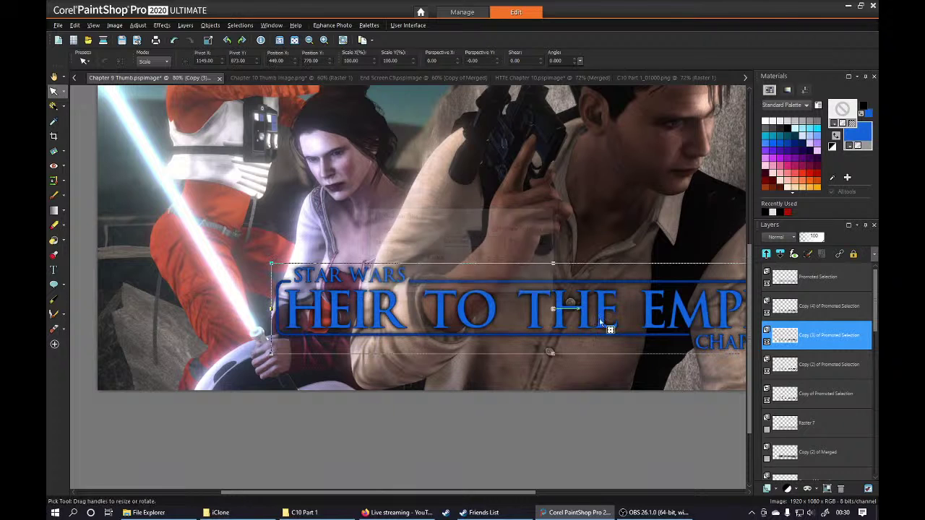
Apply a Gaussian Blur with radius 5 to the Copy (2) of Promoted Selection layer.
click(826, 368)
click(166, 26)
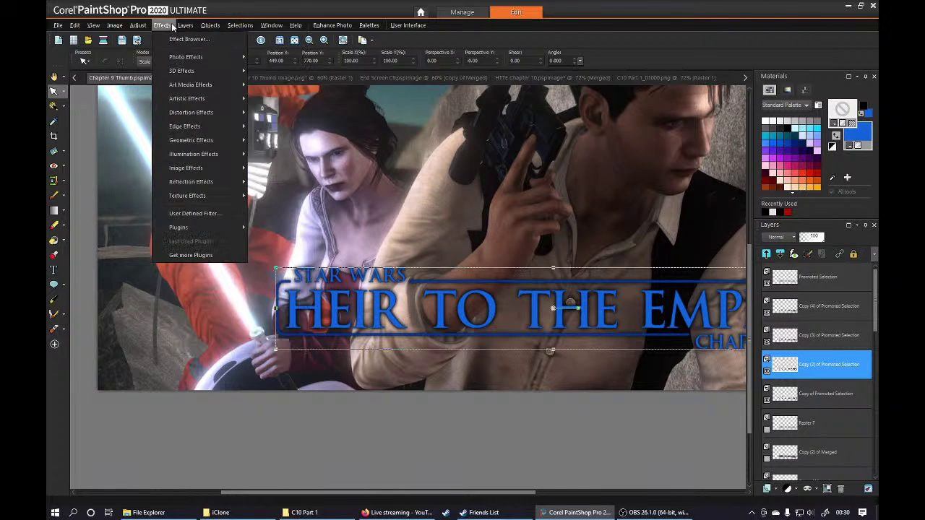
mouse_move(138, 25)
mouse_move(208, 194)
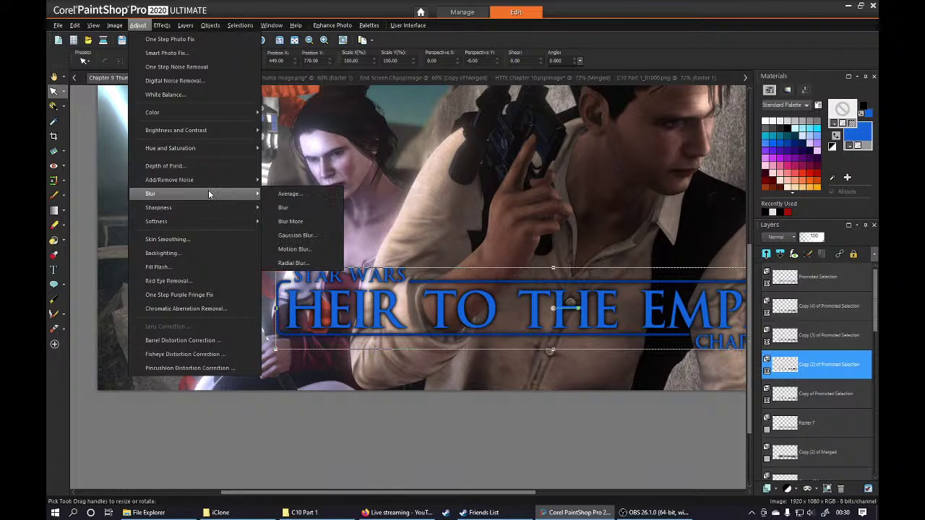
click(296, 235)
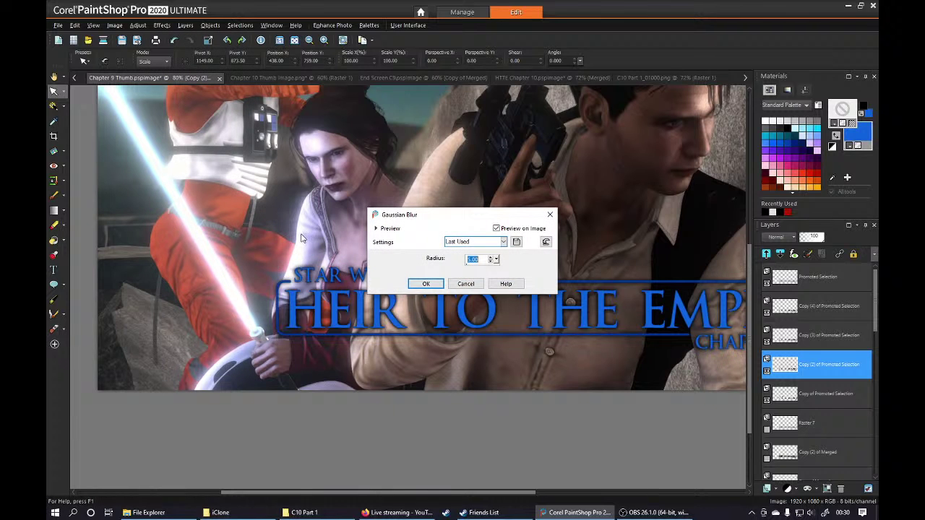
click(434, 284)
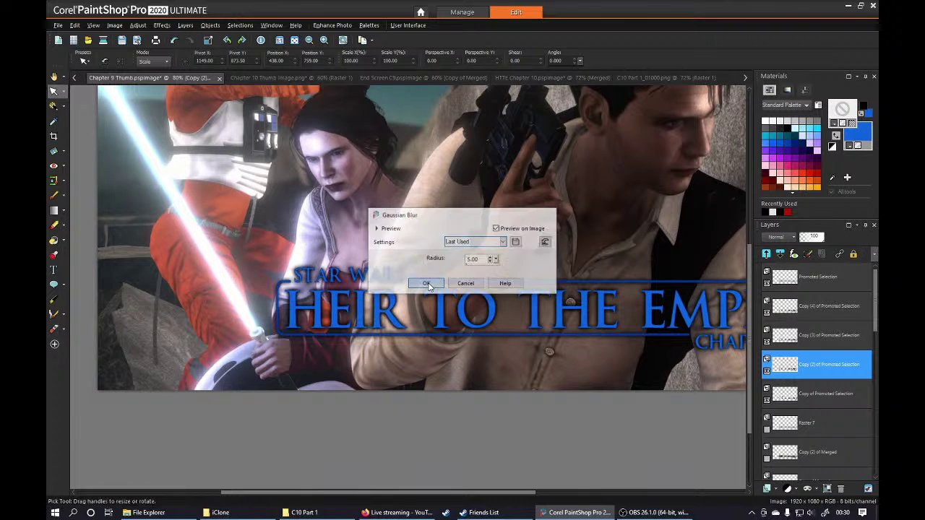
Apply a Gaussian Blur with radius 5 to the Copy of Promoted Selection layer.
click(822, 393)
click(158, 26)
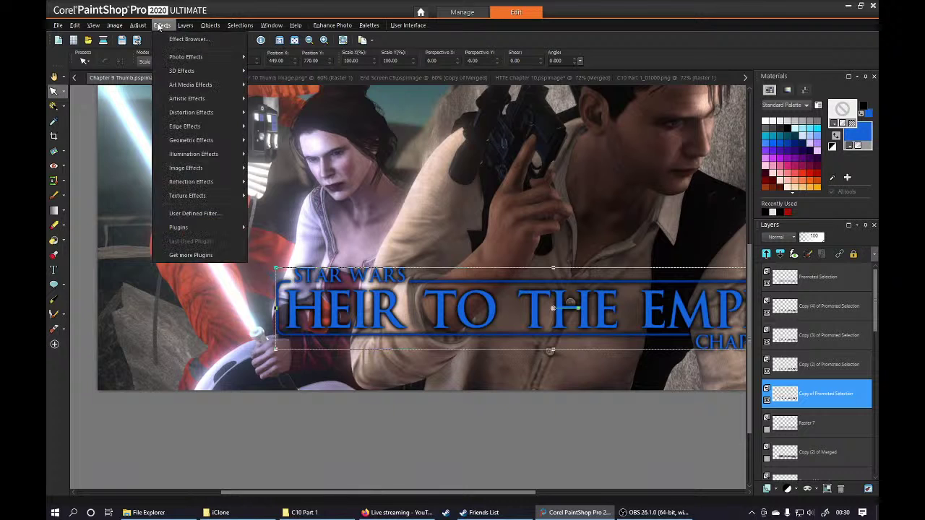
mouse_move(138, 26)
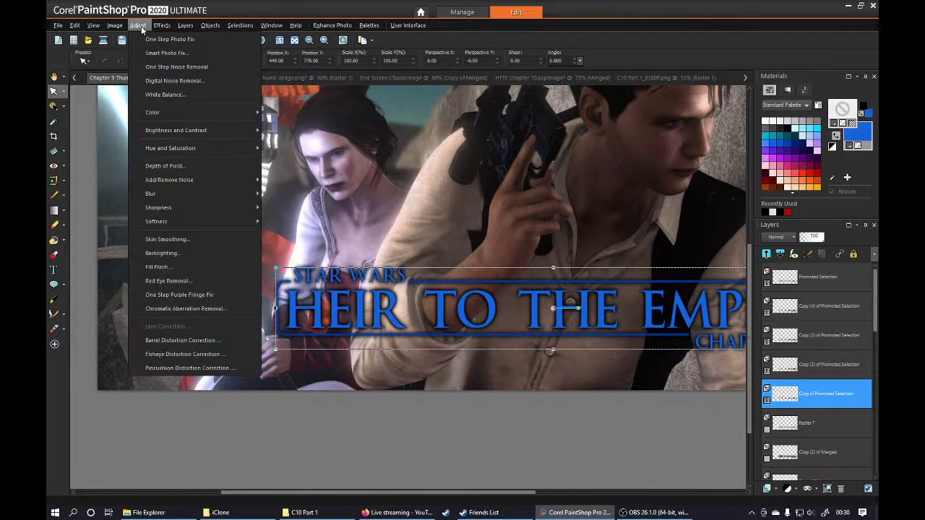
mouse_move(213, 194)
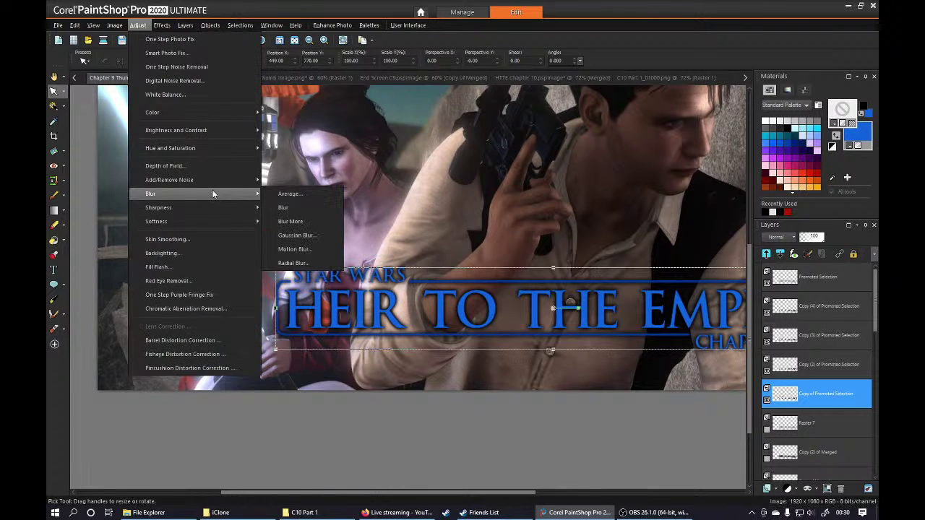
click(314, 235)
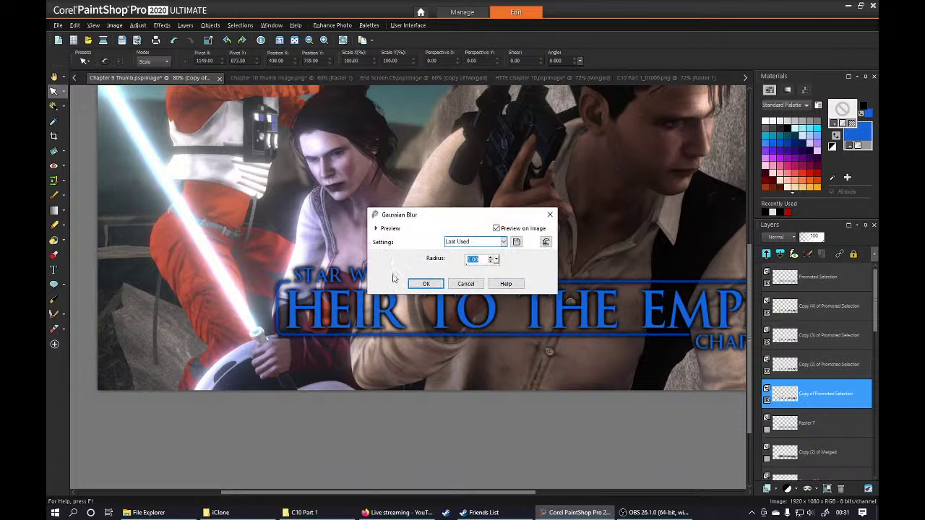
click(427, 284)
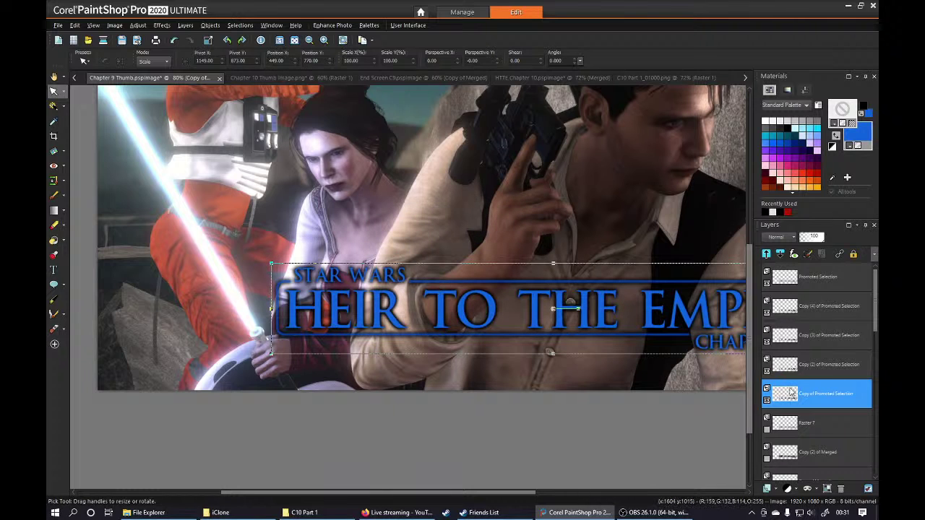
Merge the four blurred black copies of Promoted Selection into a single layer.
shift+click(817, 311)
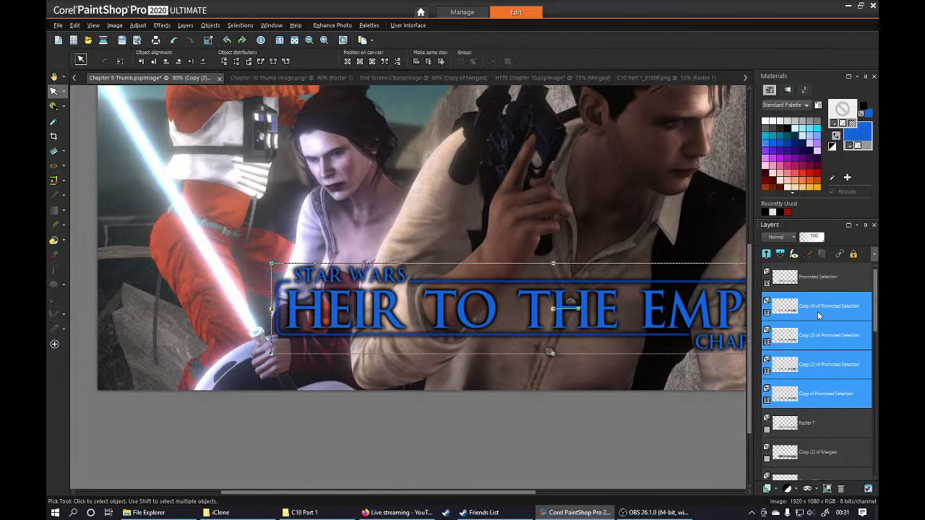
right_click(817, 311)
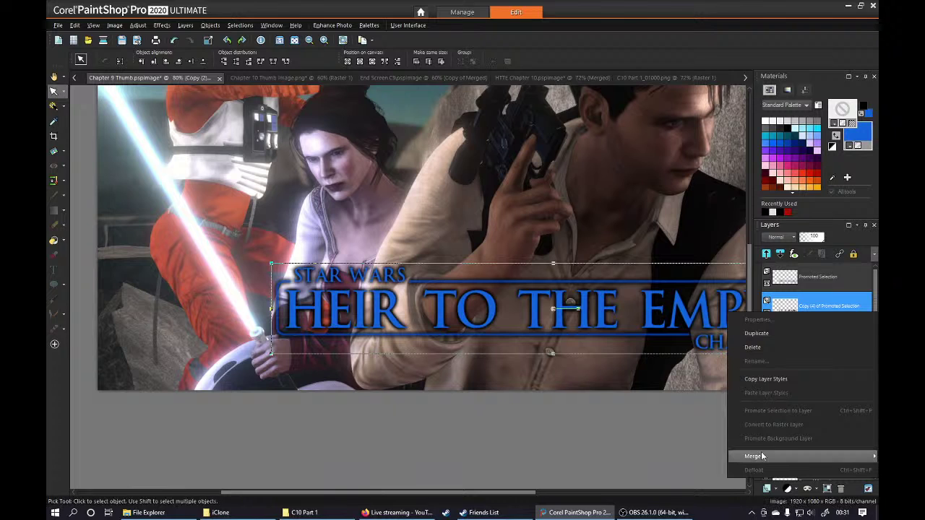
mouse_move(730, 456)
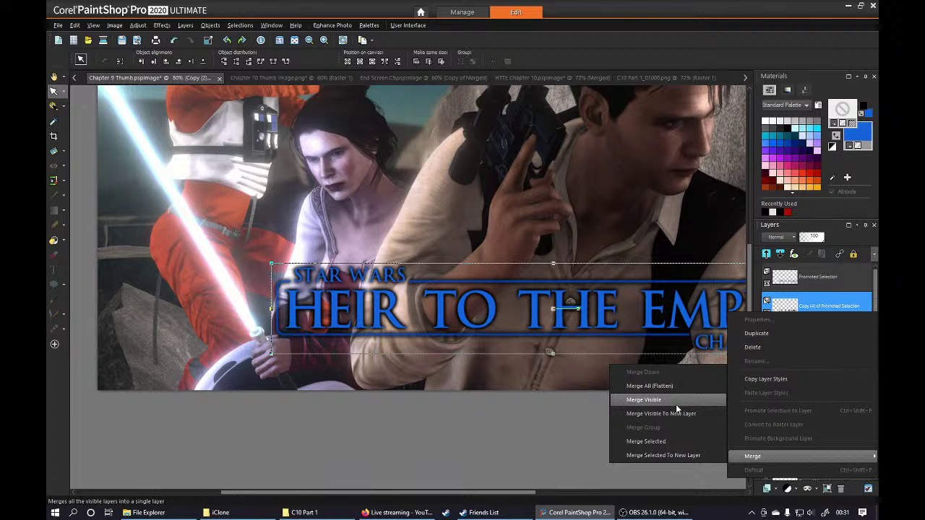
click(675, 442)
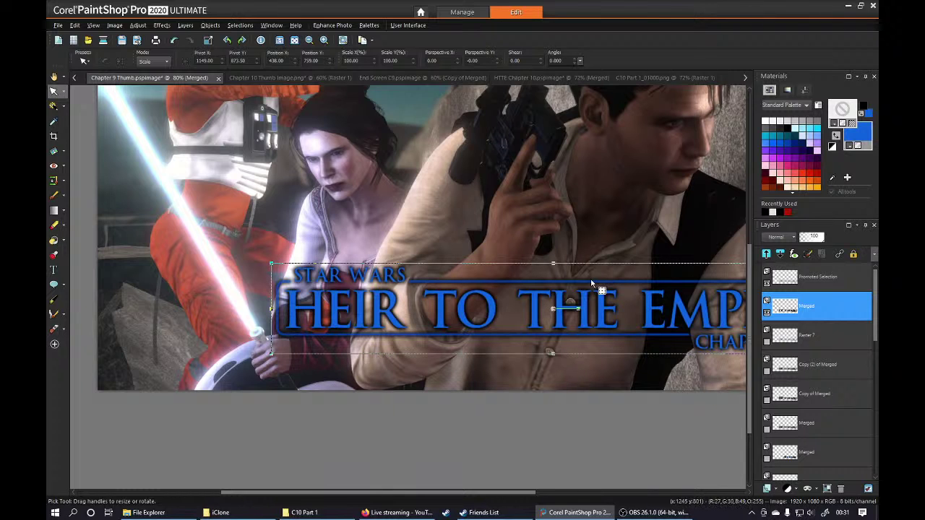
Duplicate the Merged shadow layer directly beneath the Promoted Selection title layer.
scroll(503, 245, down, 1)
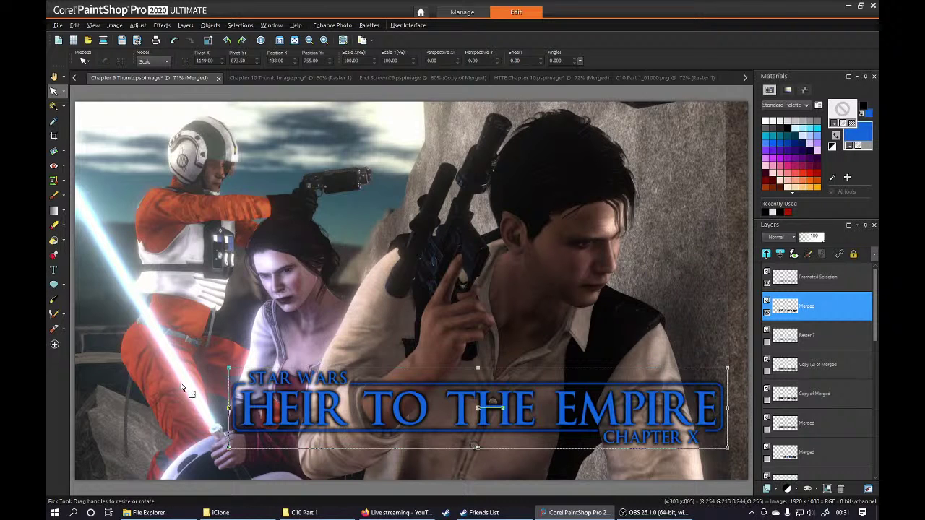
right_click(830, 310)
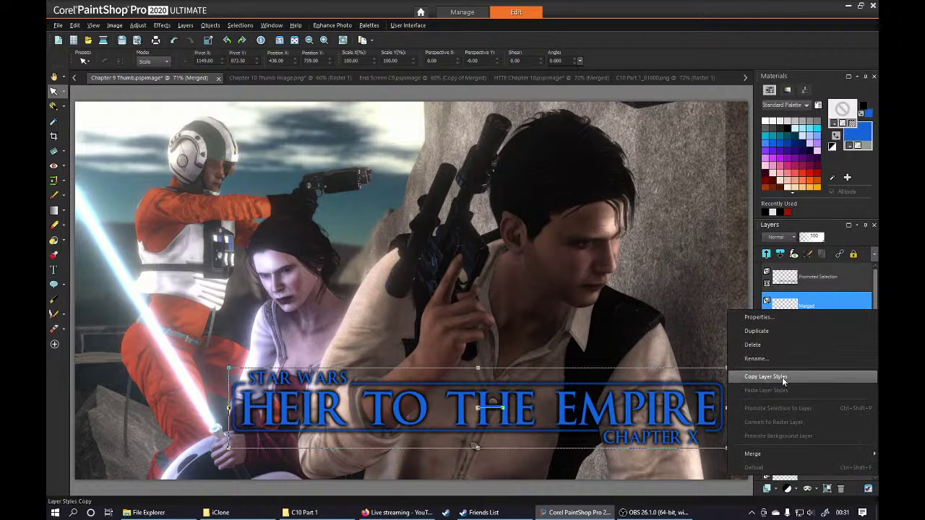
click(757, 331)
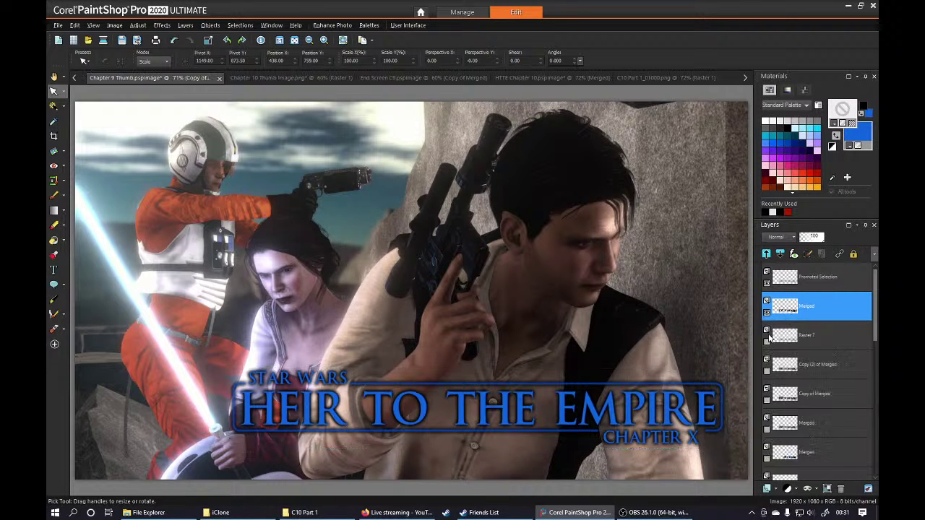
Apply a Gaussian Blur with radius 10 to the Copy of Merged layer and lower its opacity to about 58.
click(157, 25)
mouse_move(138, 25)
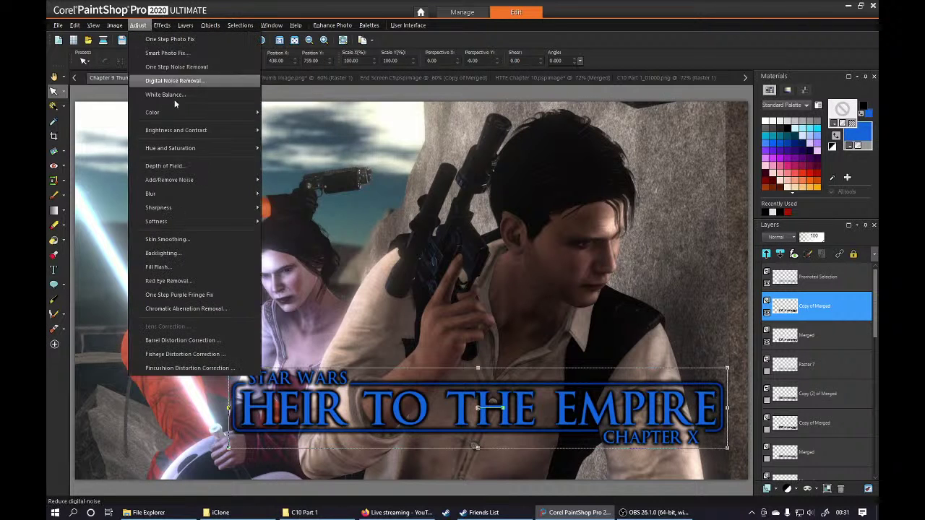
mouse_move(156, 194)
click(292, 237)
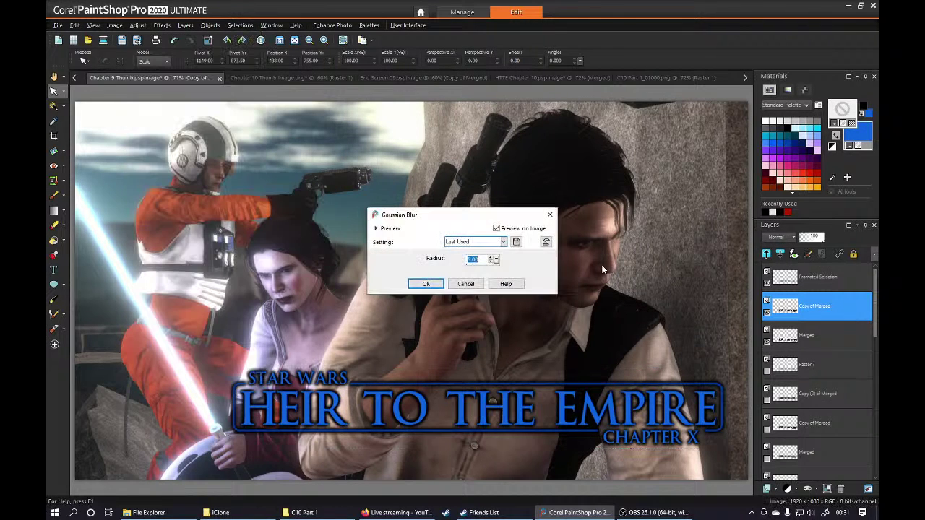
text(10)
key(Return)
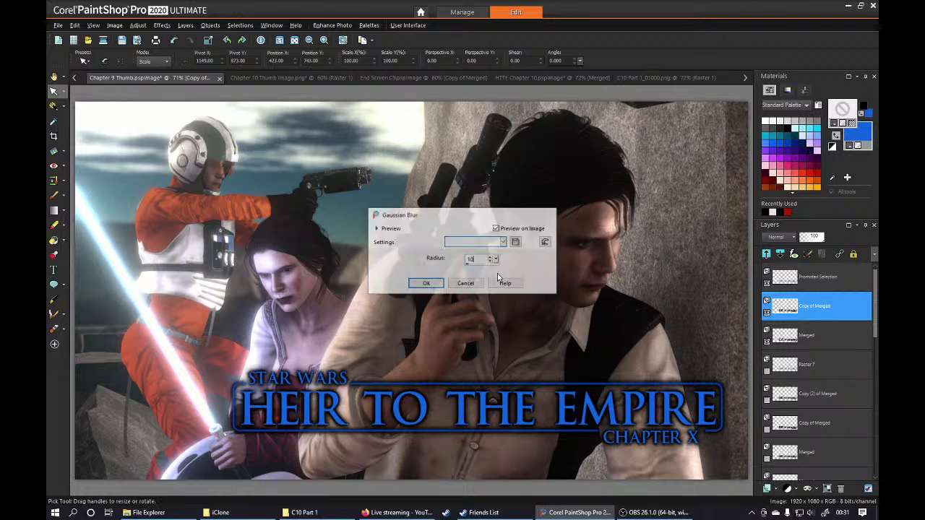
drag(804, 315, 808, 318)
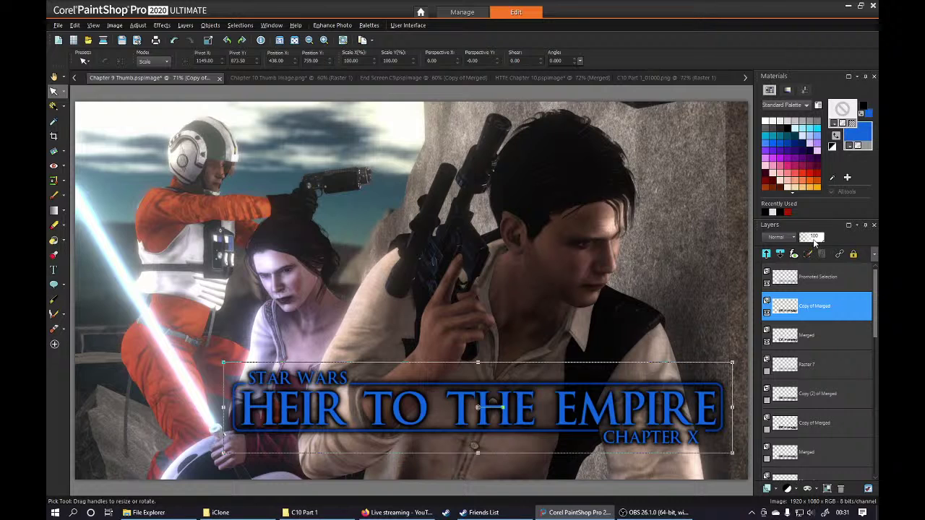
drag(814, 243, 808, 243)
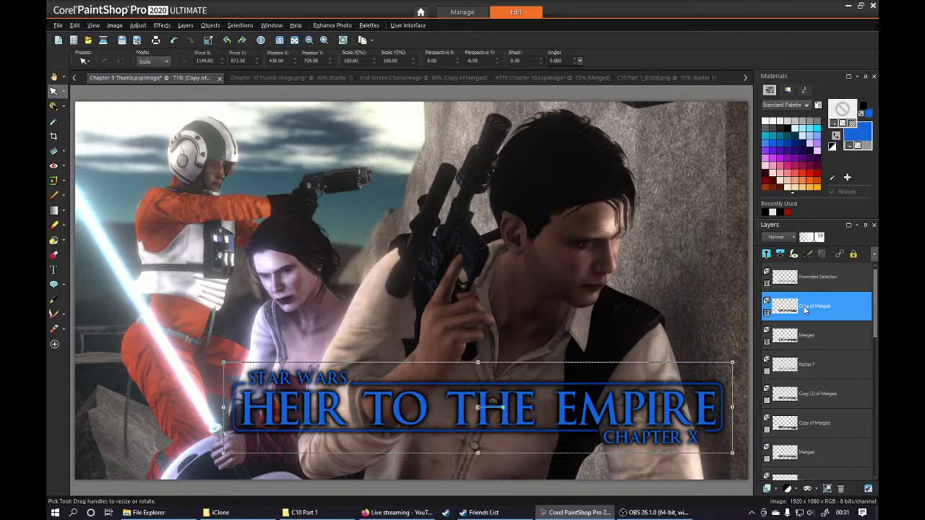
Duplicate the semi-transparent Copy of Merged layer and apply a Gaussian Blur with radius 20 to the new copy.
right_click(805, 309)
click(756, 335)
click(161, 26)
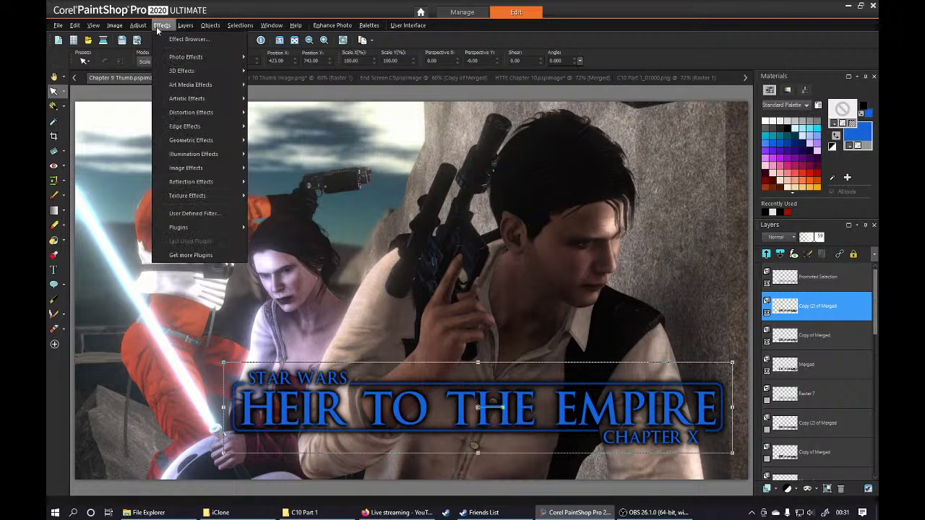
mouse_move(137, 25)
mouse_move(183, 196)
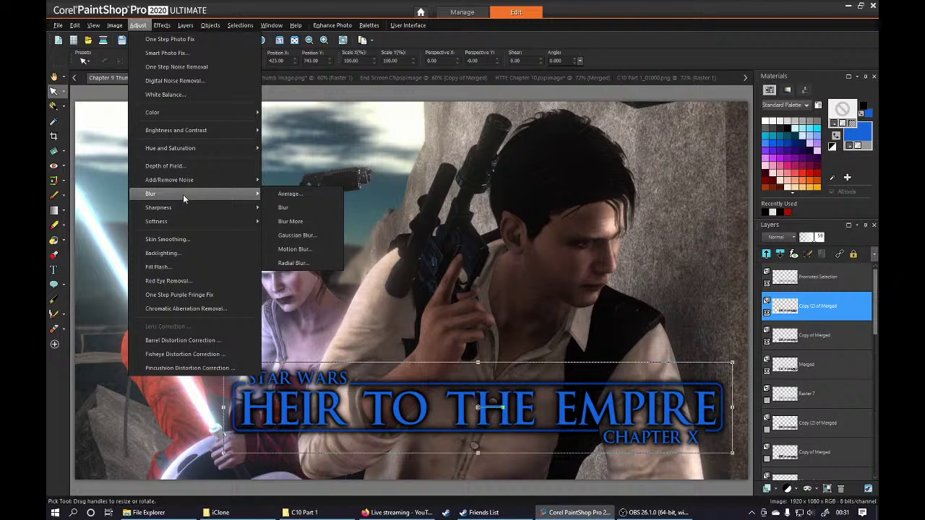
click(307, 234)
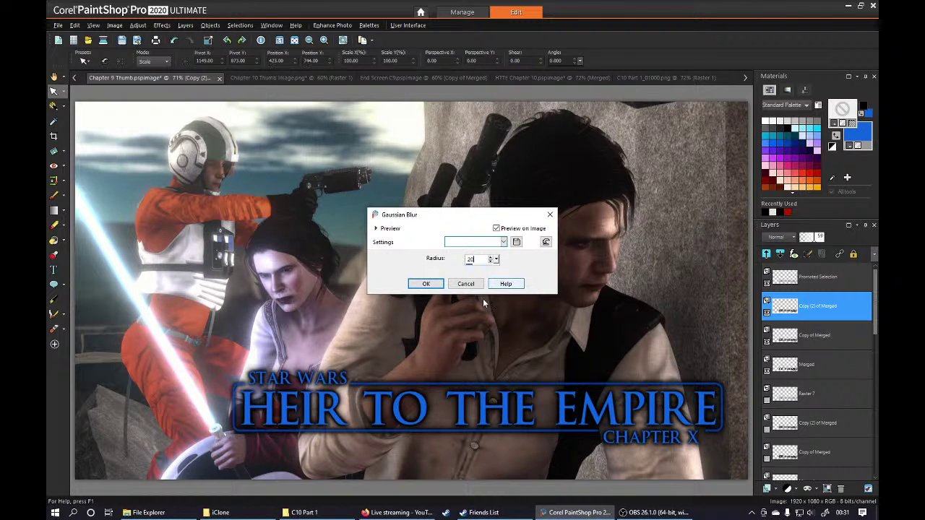
click(423, 284)
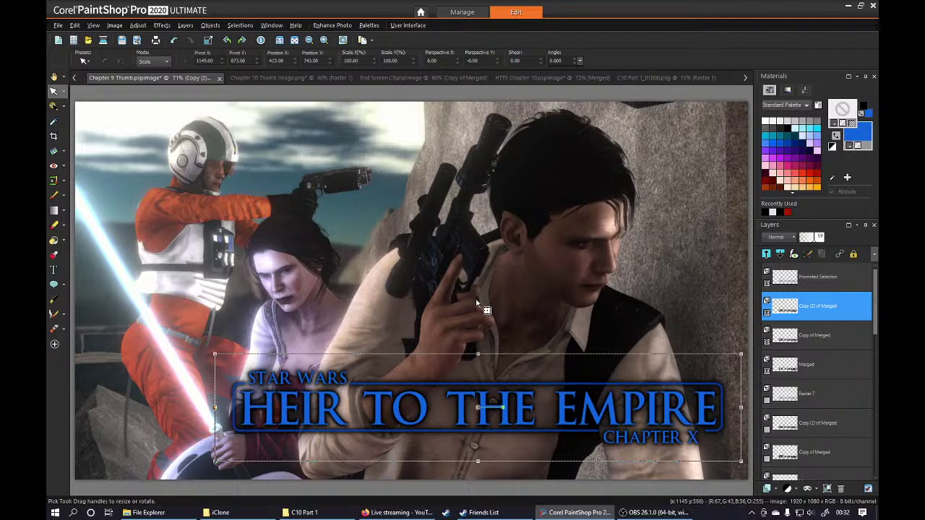
scroll(497, 285, down, 1)
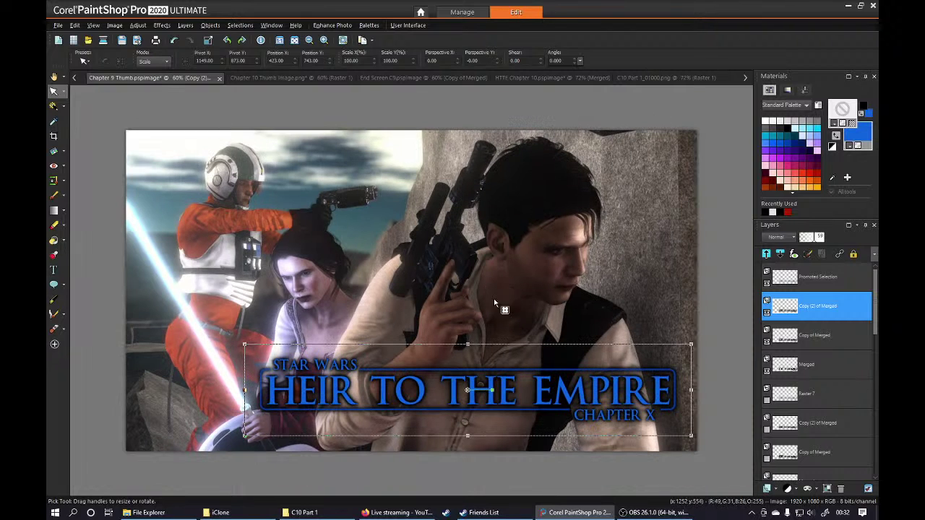
scroll(445, 326, up, 1)
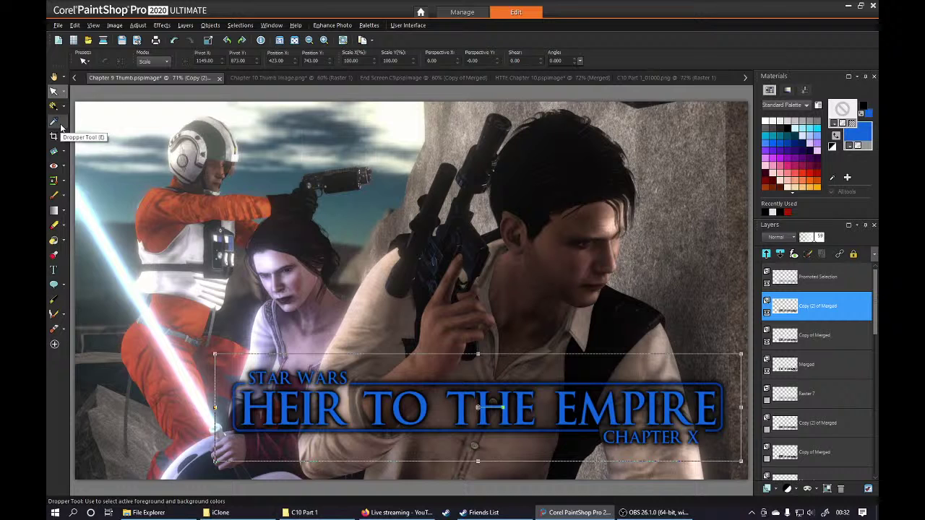
Duplicate the Merged shadow layer once more and apply a Gaussian Blur to the new copy.
click(816, 369)
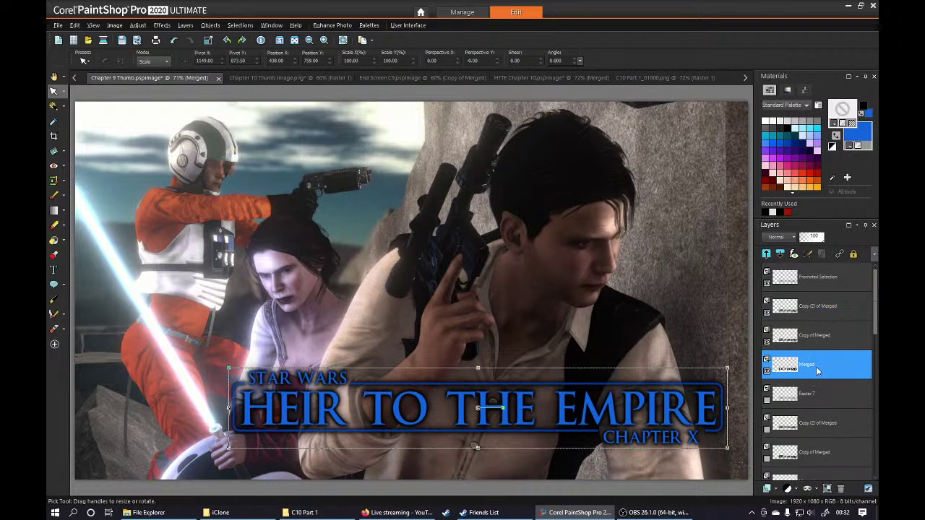
right_click(817, 369)
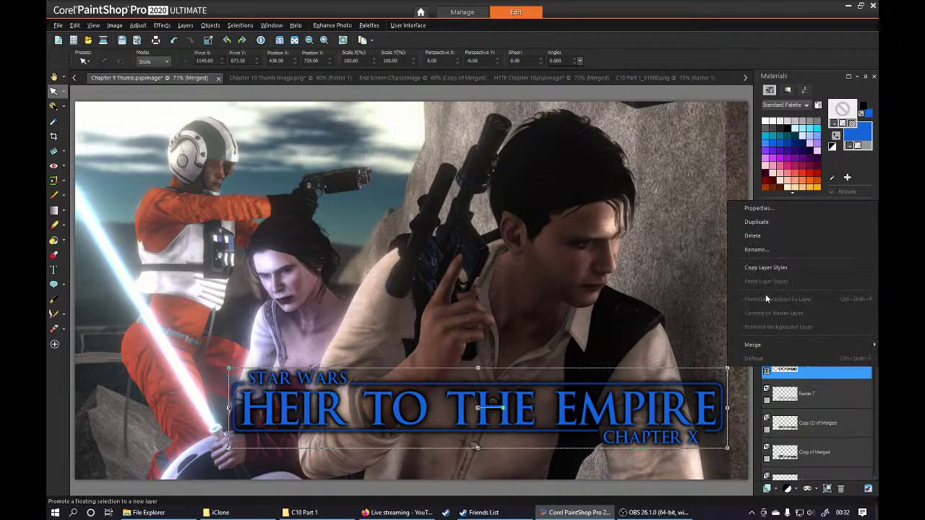
click(759, 224)
click(138, 24)
mouse_move(184, 195)
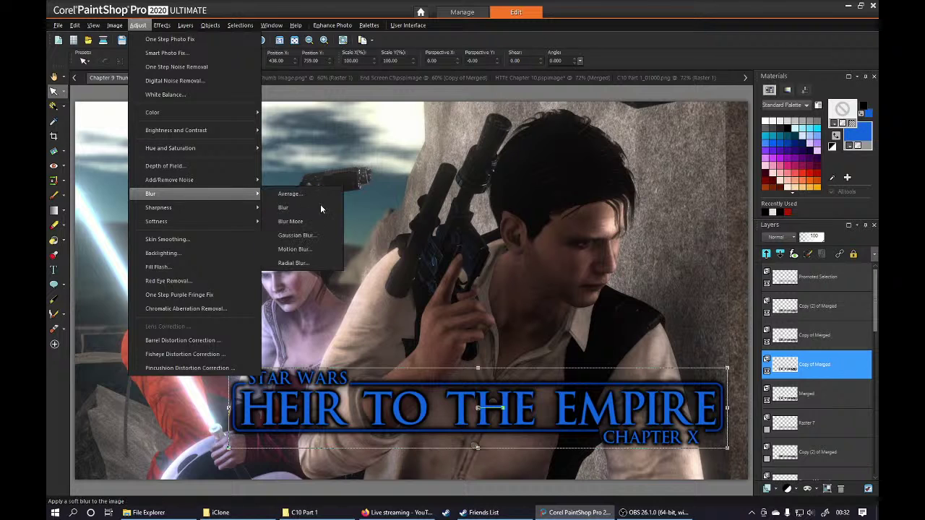
click(296, 234)
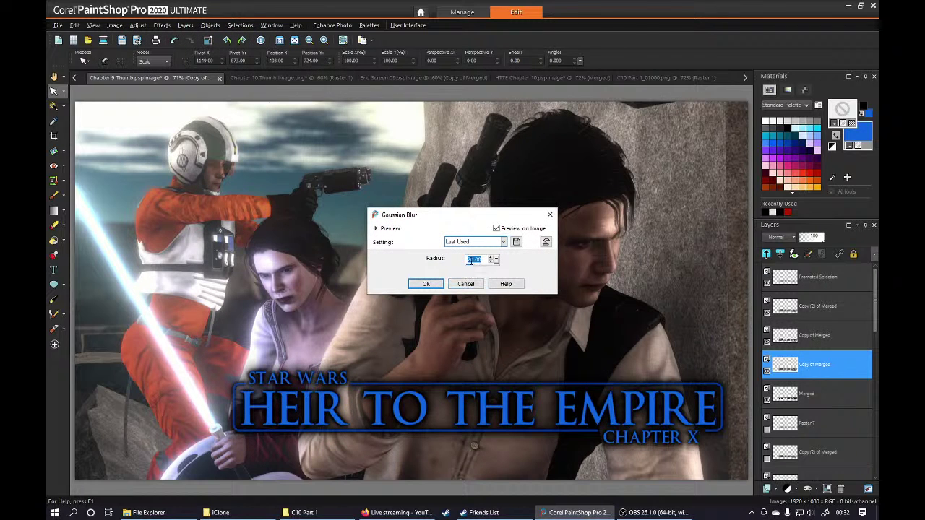
click(426, 284)
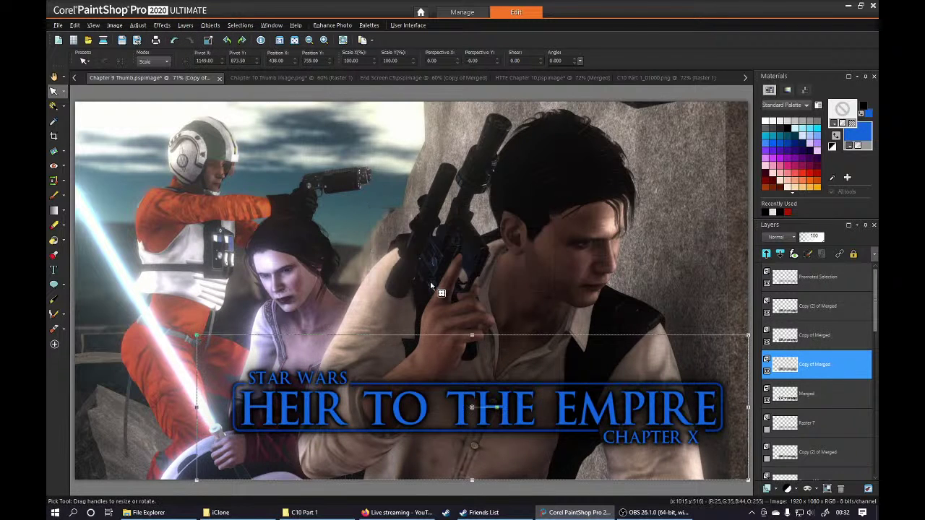
Save the thumbnail project as a new file named Chapter 10 Thumb.pspimage in the HHTE Test folder.
scroll(361, 287, down, 2)
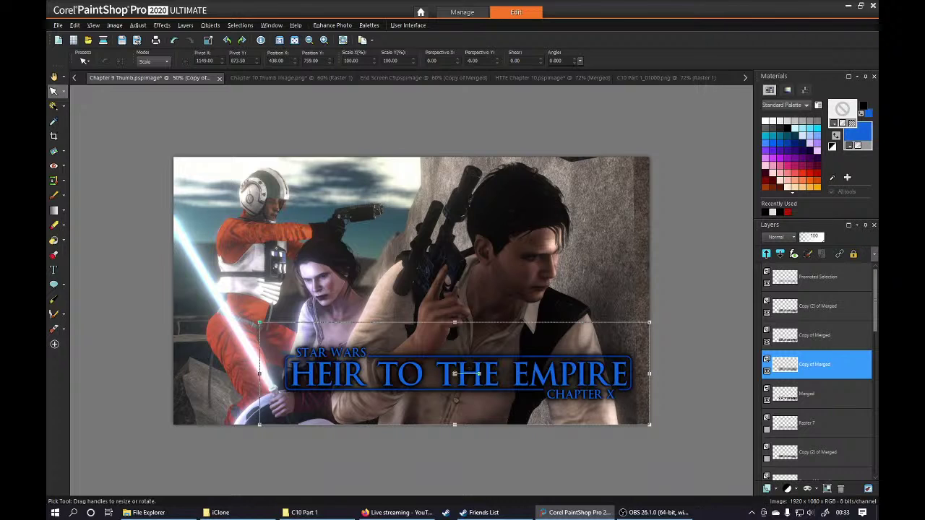
click(58, 25)
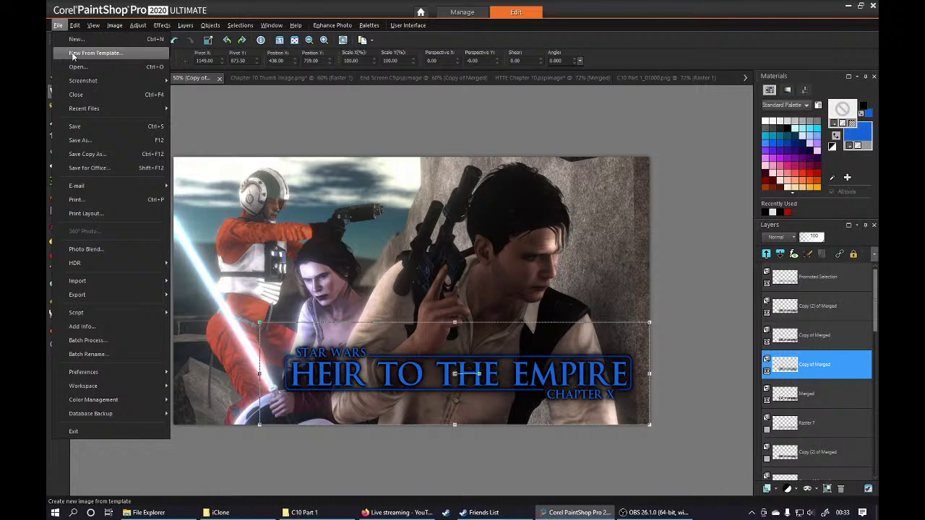
click(91, 136)
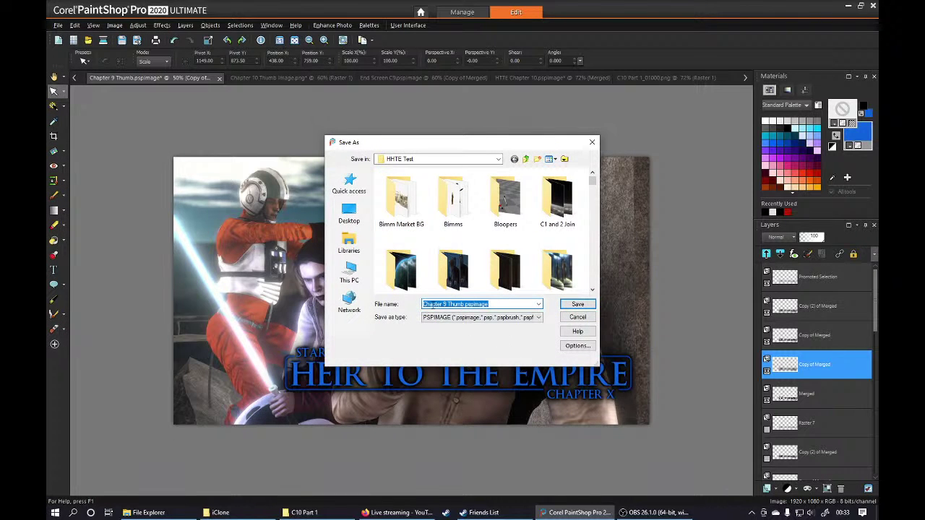
click(443, 305)
key(BackSpace)
text(10)
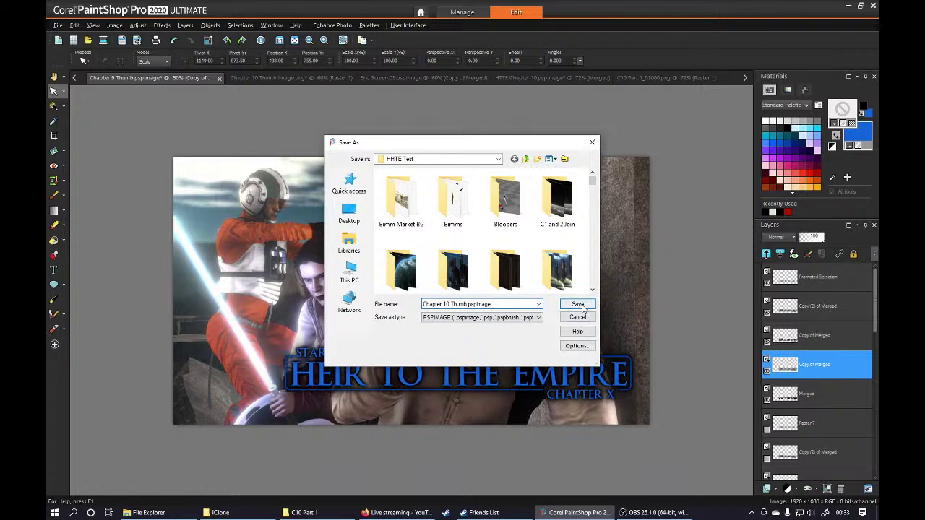
click(578, 305)
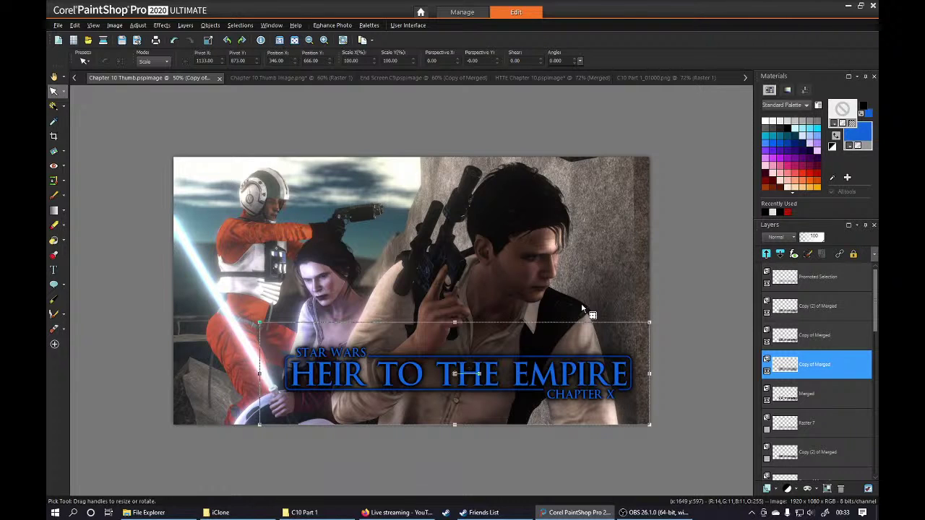
click(825, 286)
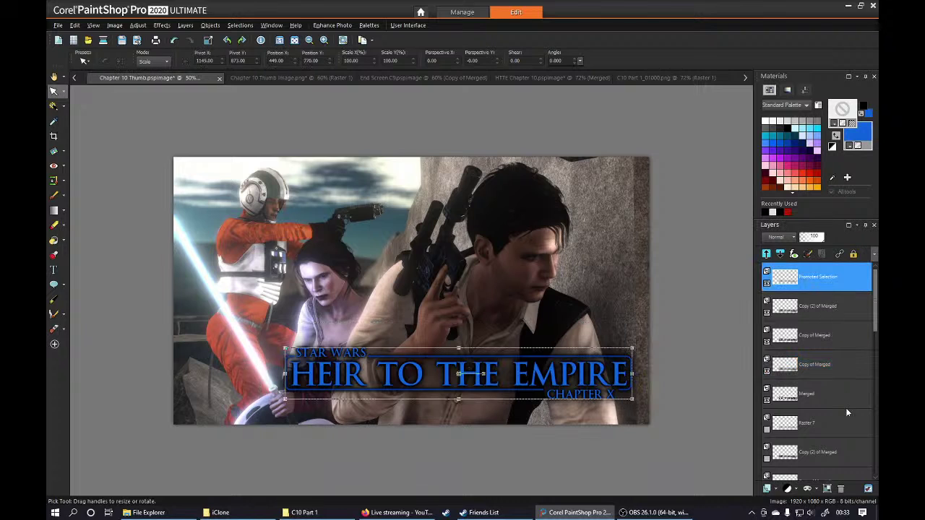
shift+click(828, 396)
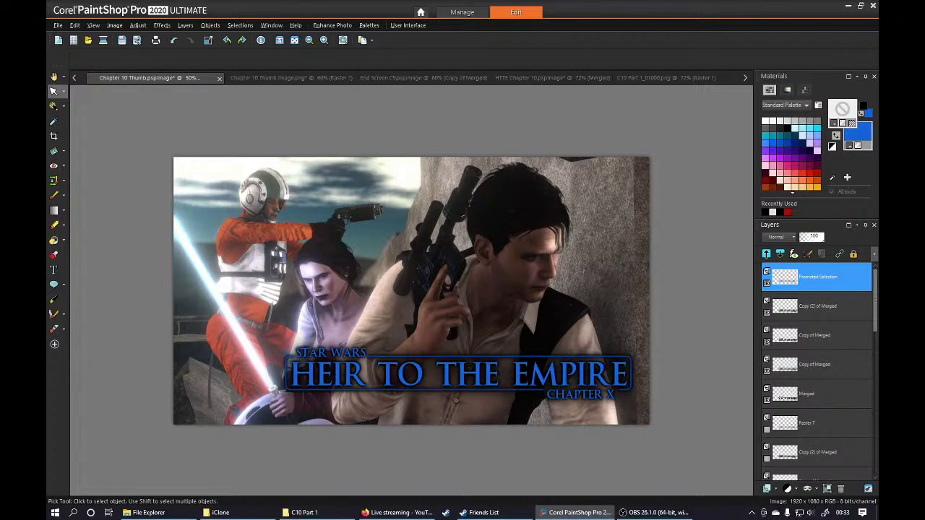
right_click(827, 396)
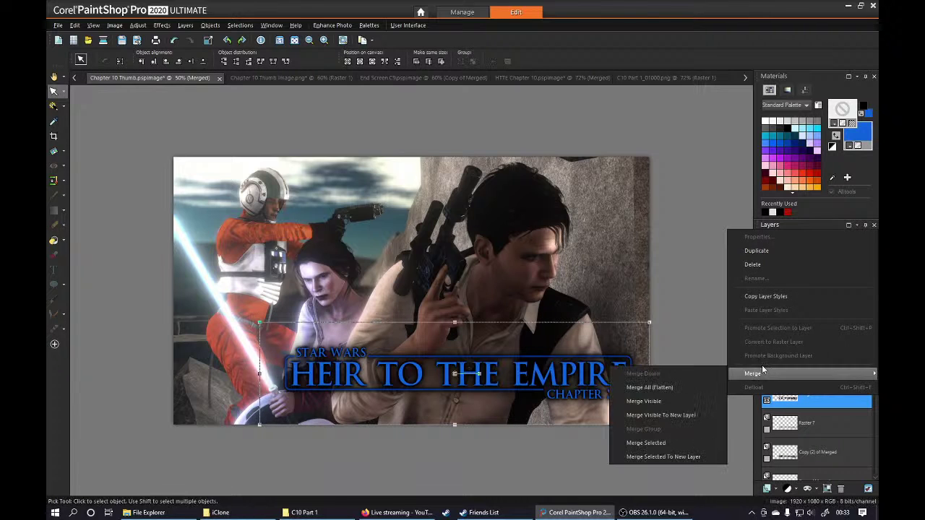
click(422, 135)
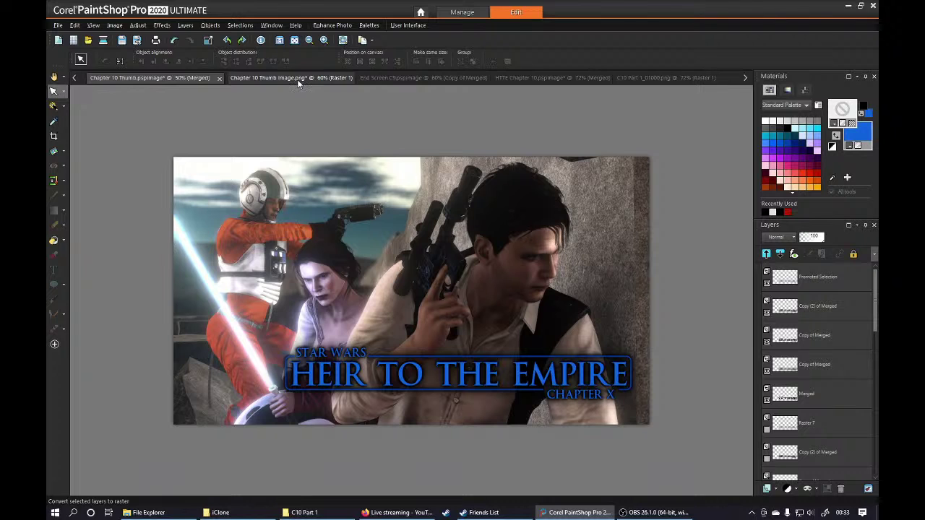
Undo the enlargement of the HTTE Chapter 10 title image and return to the Chapter 10 Thumb document.
click(402, 78)
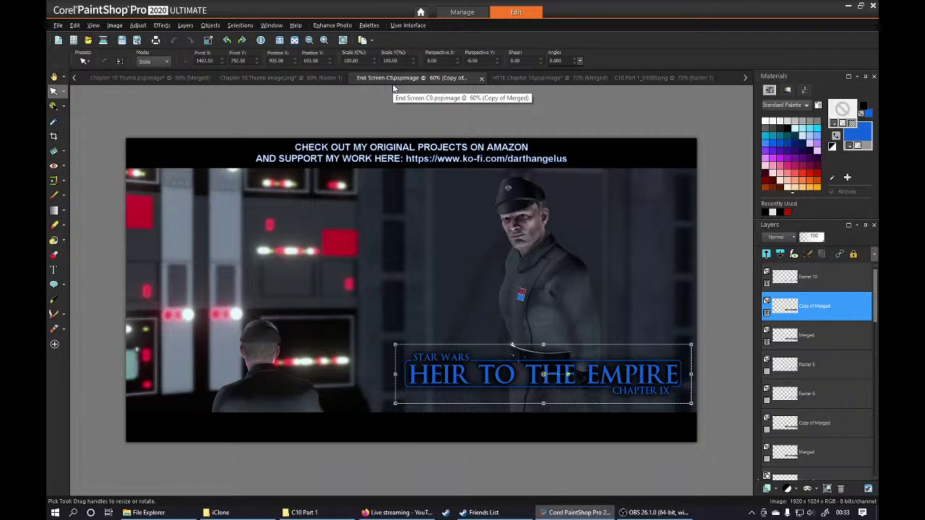
click(554, 82)
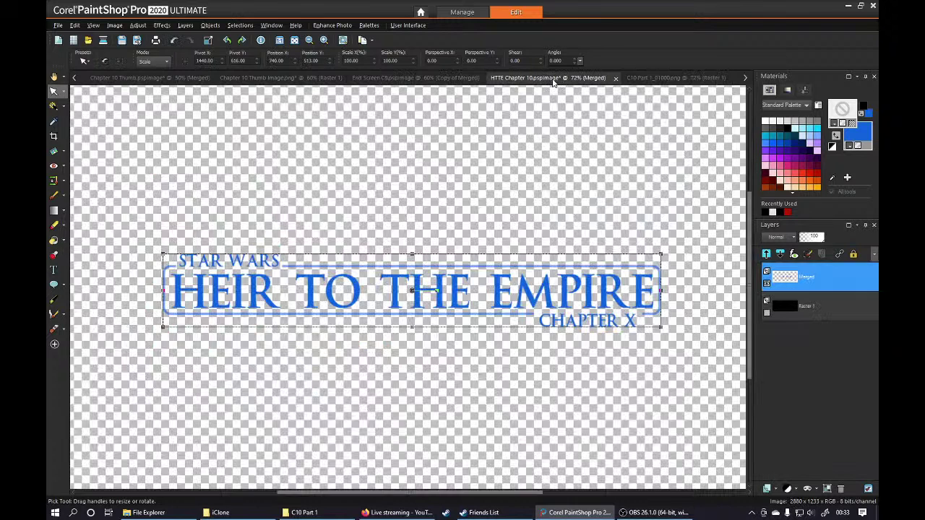
click(174, 41)
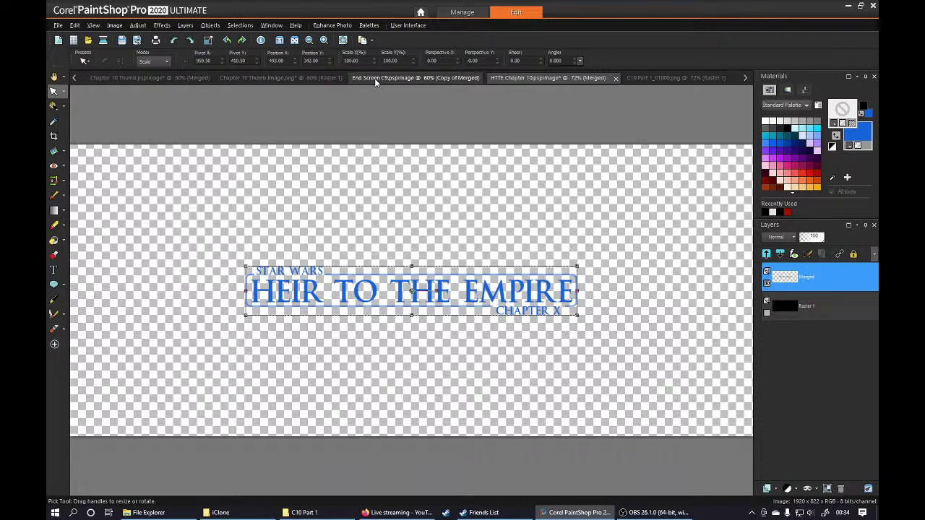
click(159, 79)
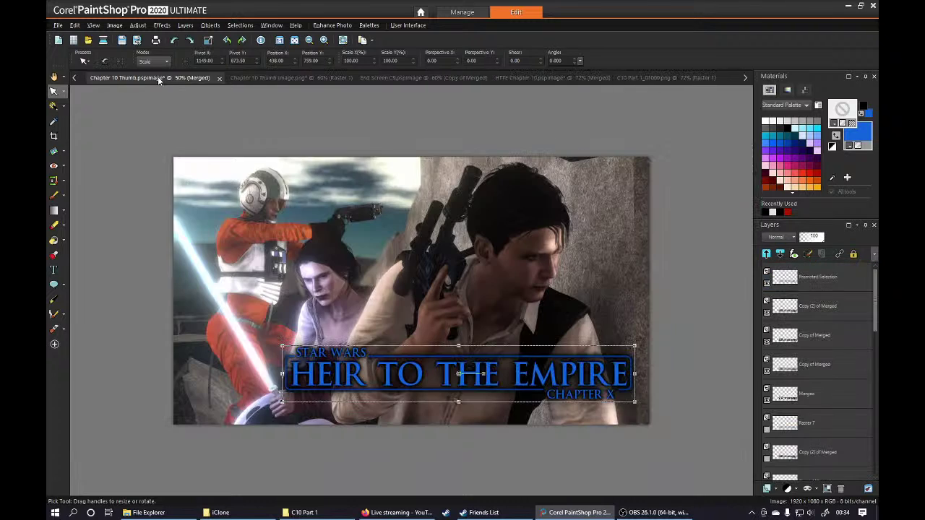
scroll(404, 217, up, 3)
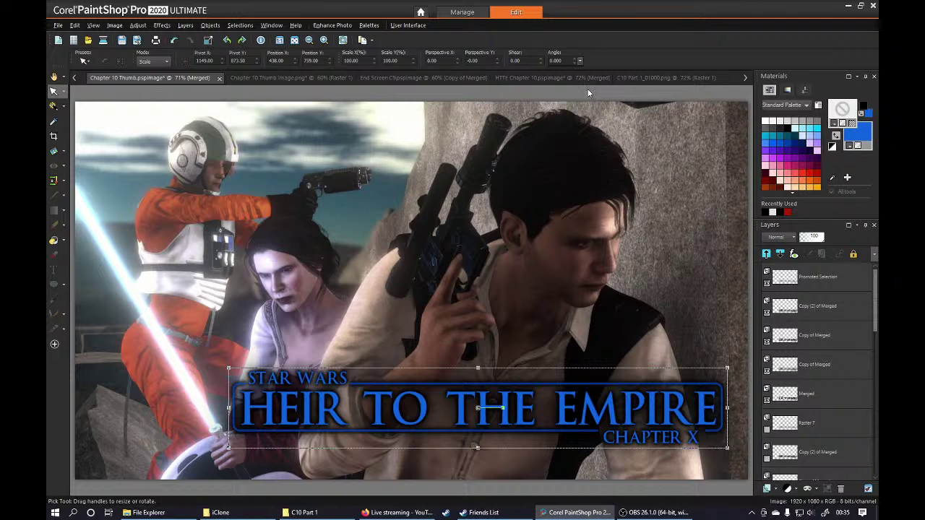
Save the End Screen C9 project as a new file named End Screen C10.pspimage.
click(446, 78)
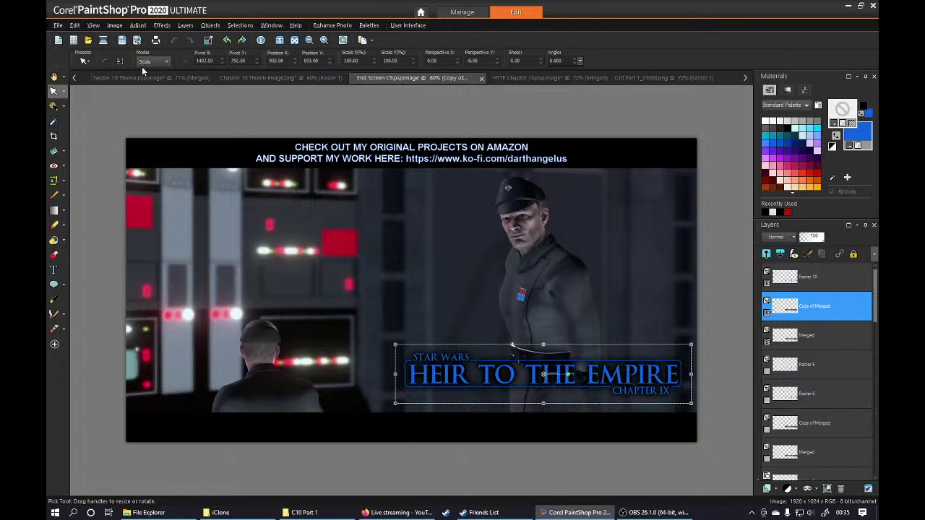
click(58, 25)
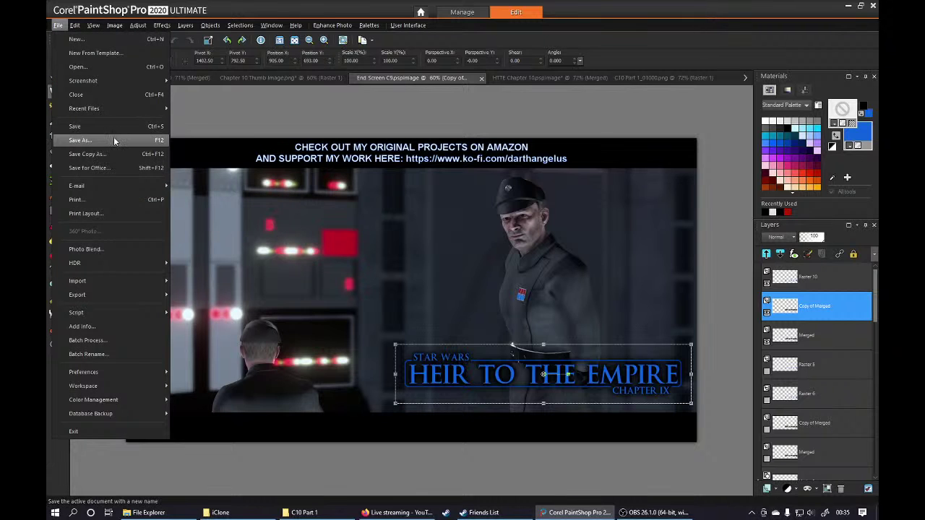
click(113, 140)
click(455, 304)
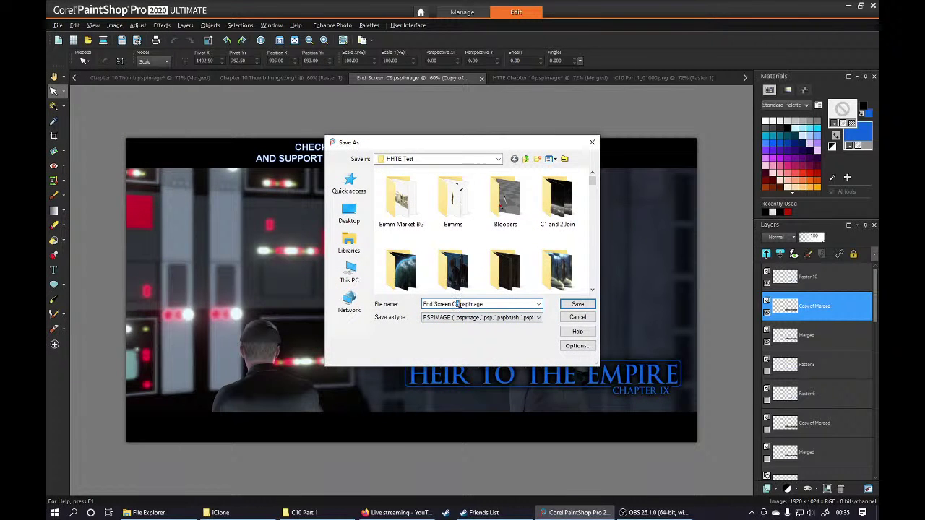
key(Delete)
text(10)
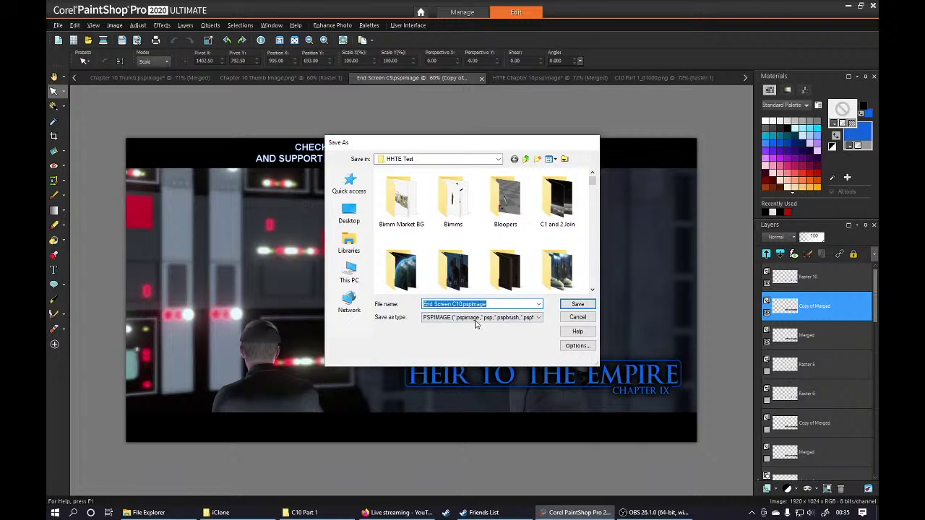
key(Return)
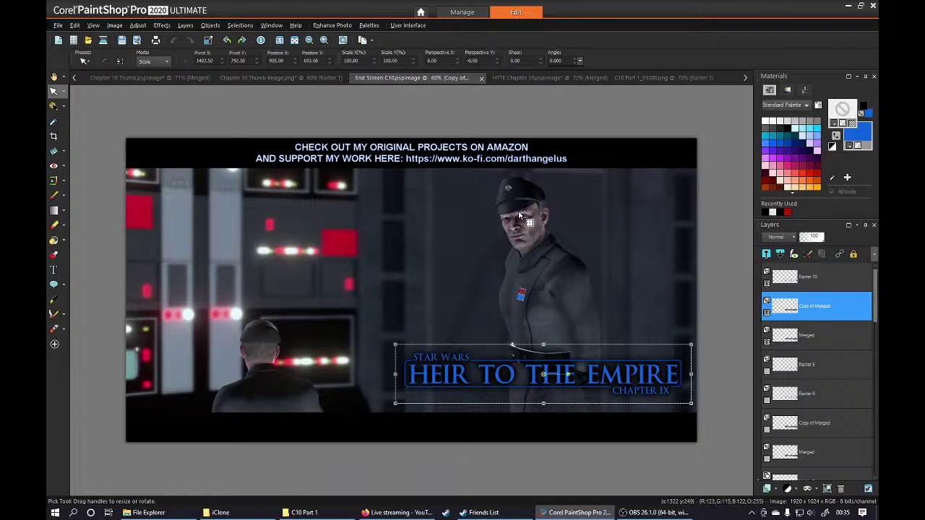
Copy the whole C10 Part 1_01000 pilot image into End Screen C10 as a new layer directly above Raster 9.
click(642, 77)
key(ctrl+a)
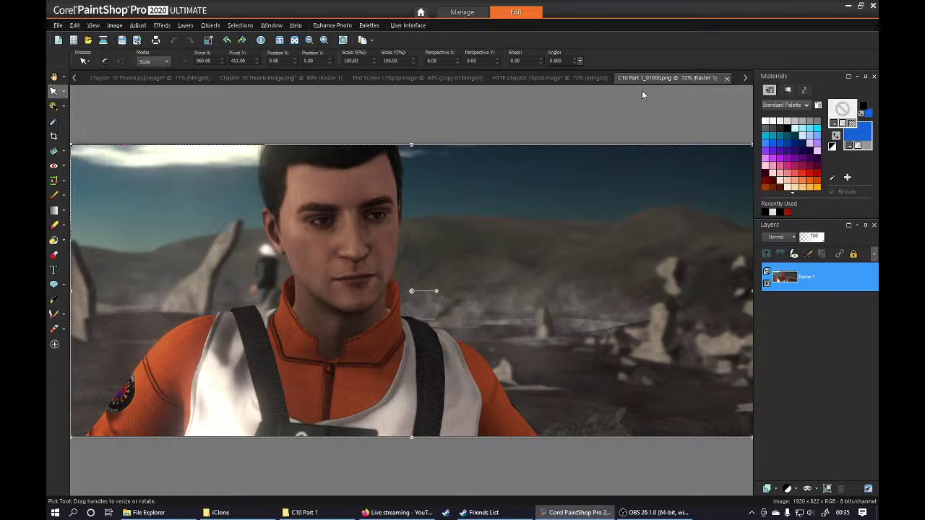
click(442, 78)
drag(875, 296, 875, 453)
click(828, 365)
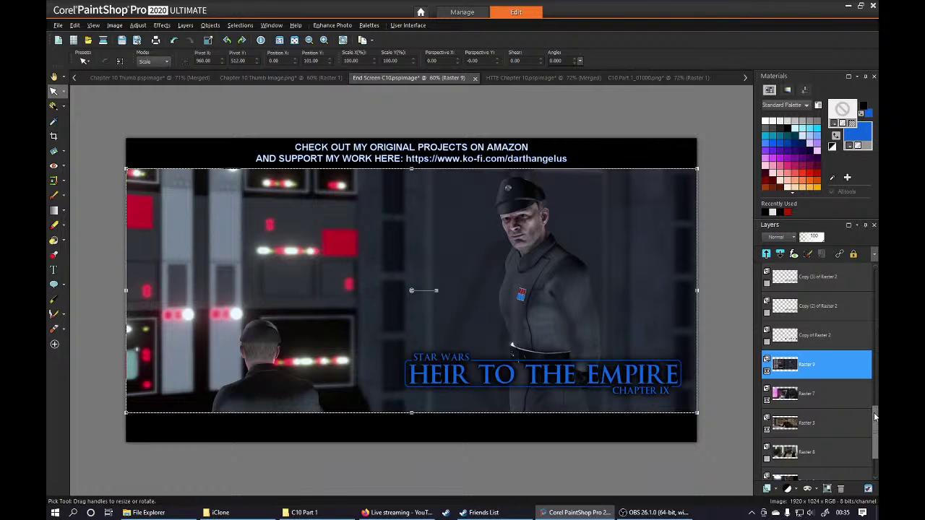
scroll(874, 416, down, 2)
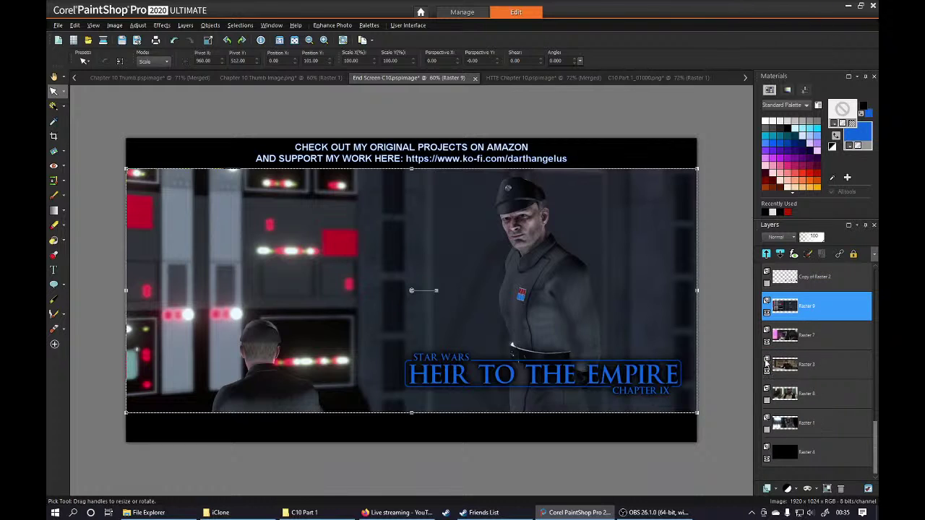
click(767, 309)
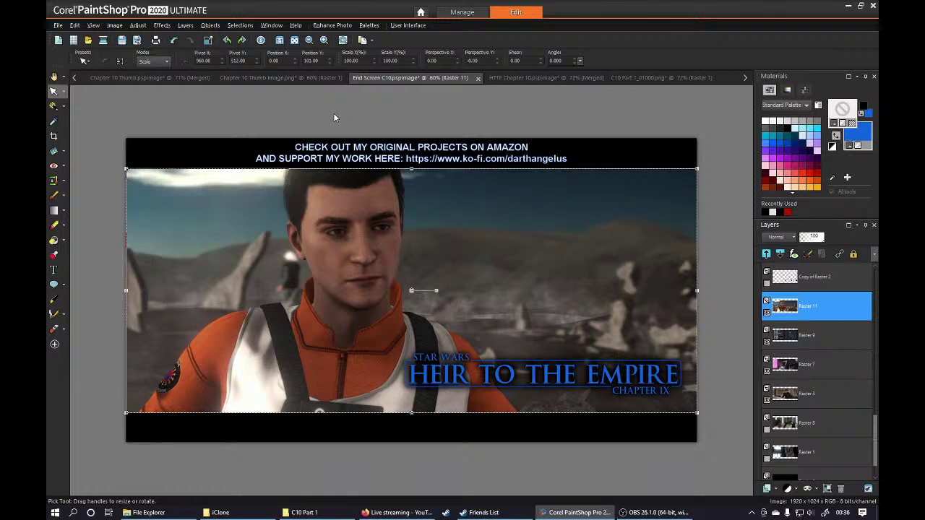
Try to paste the CHAPTER X title from HTTE Chapter 10 into End Screen C10 as a new selection.
click(526, 79)
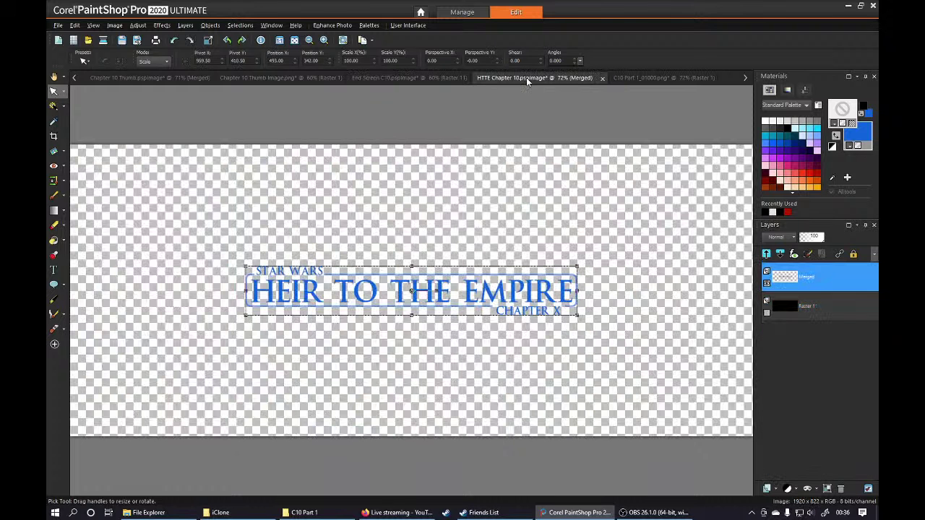
click(389, 81)
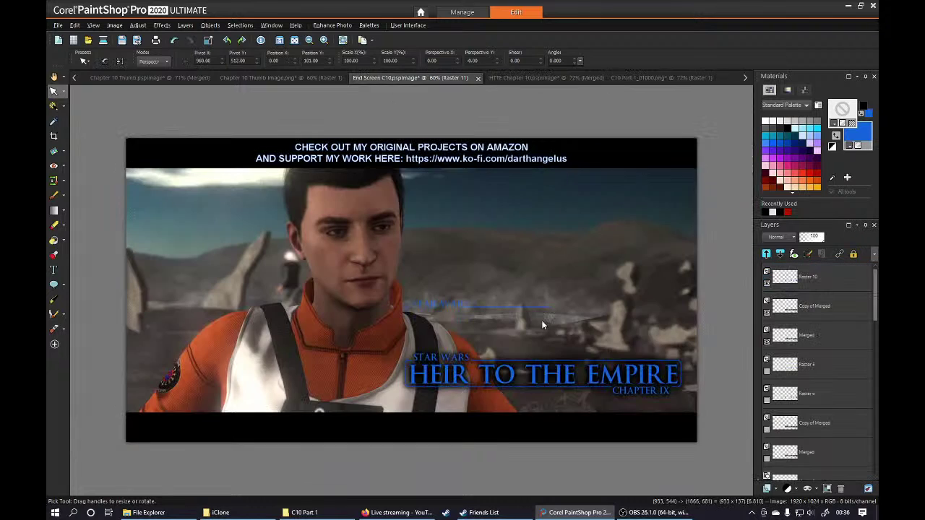
click(645, 338)
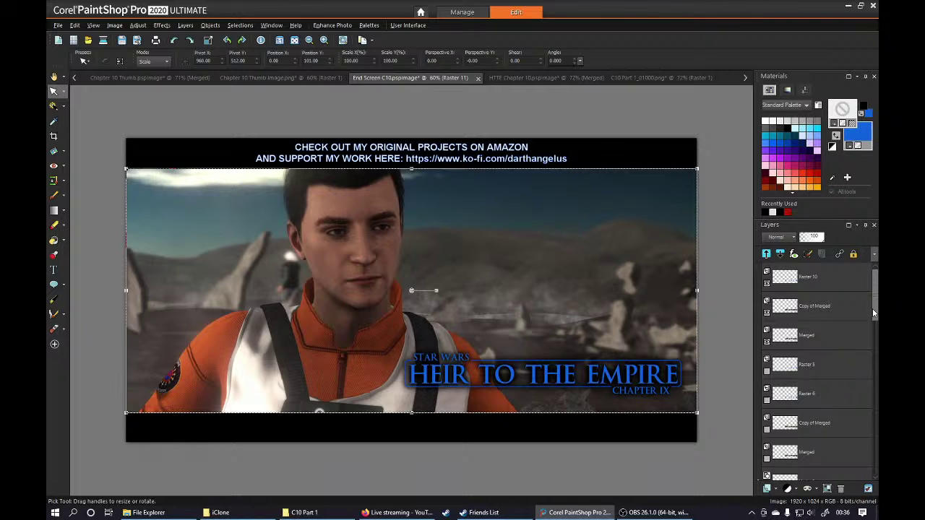
Paste the copied CHAPTER X title into End Screen C10 as a new layer.
drag(873, 312, 874, 444)
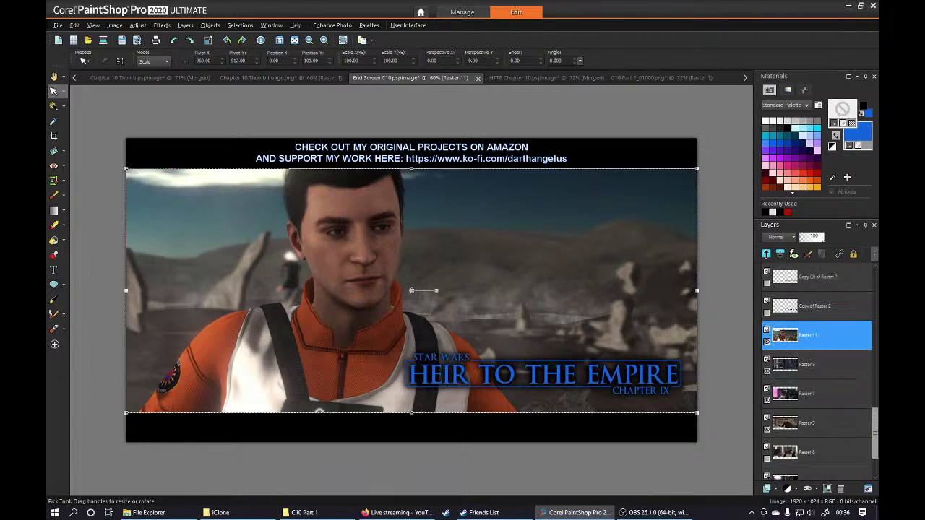
scroll(828, 282, up, 10)
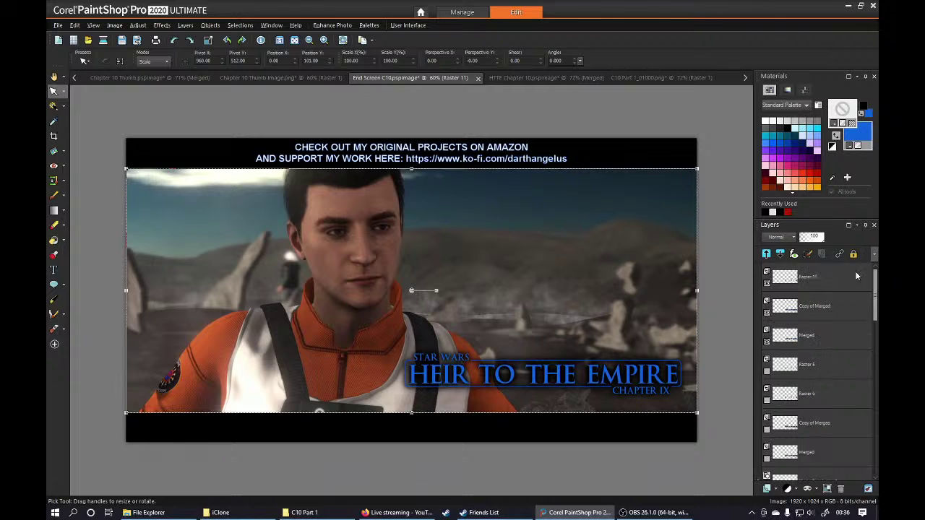
mouse_move(819, 277)
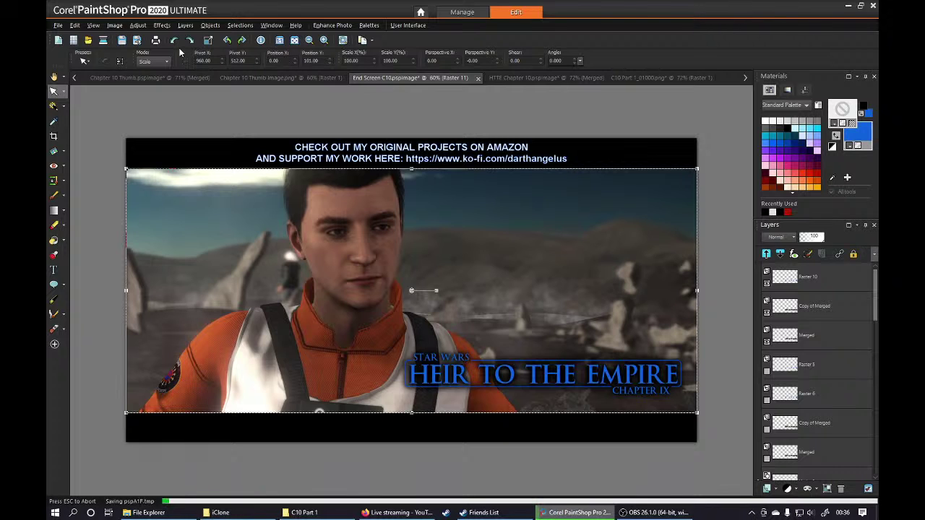
click(75, 25)
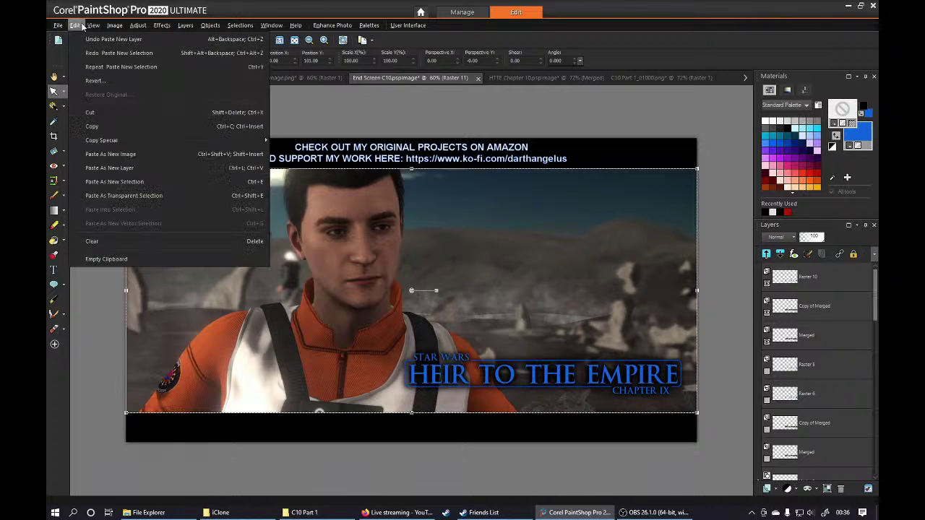
mouse_move(186, 26)
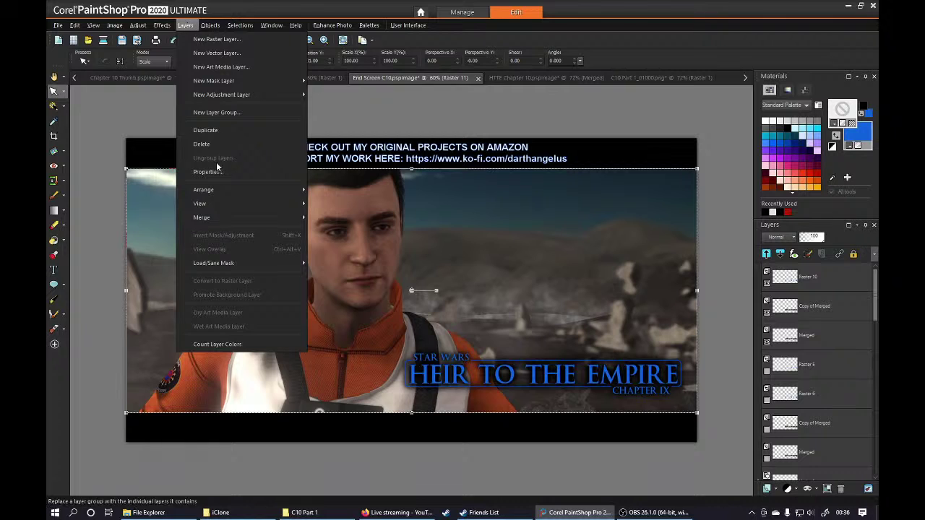
mouse_move(238, 215)
mouse_move(75, 24)
click(159, 167)
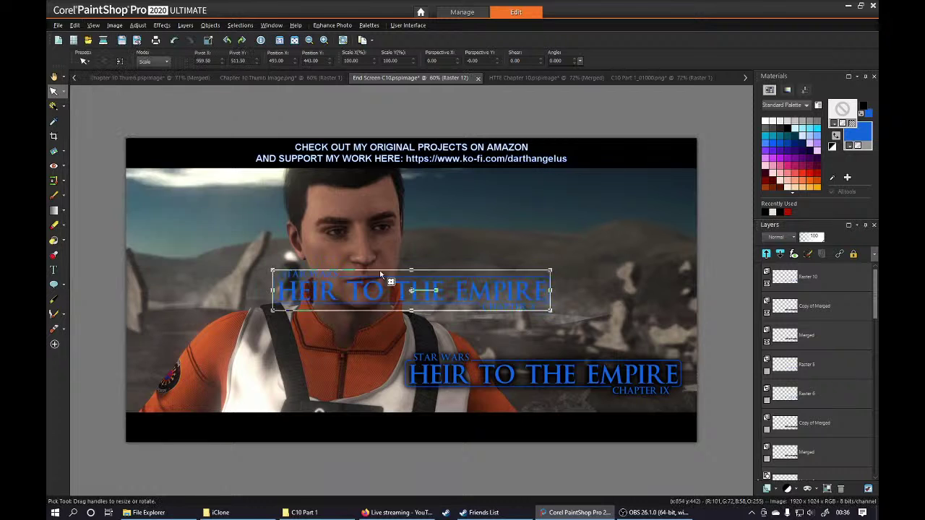
Place the pasted title roughly over the old CHAPTER IX title and move its layer to the top of the layer stack.
drag(401, 283, 531, 354)
scroll(486, 365, up, 1)
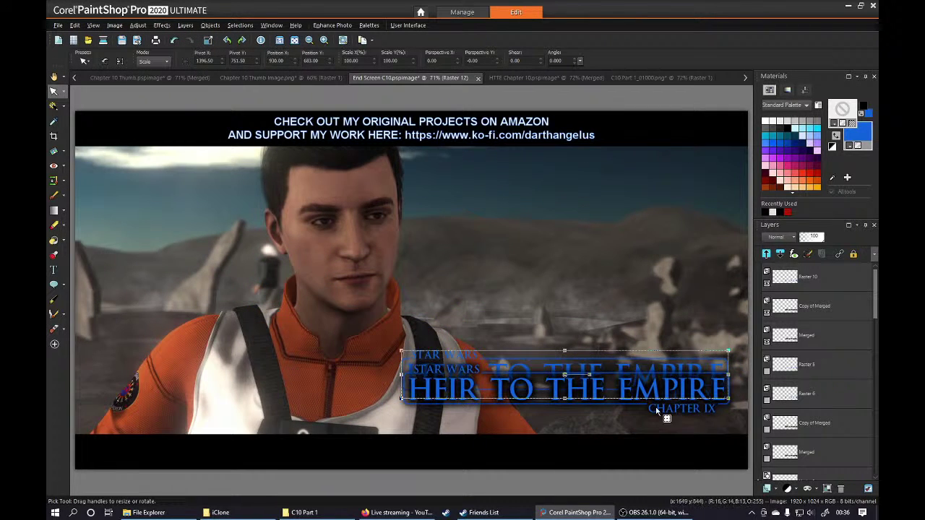
scroll(486, 364, up, 1)
scroll(867, 347, down, 6)
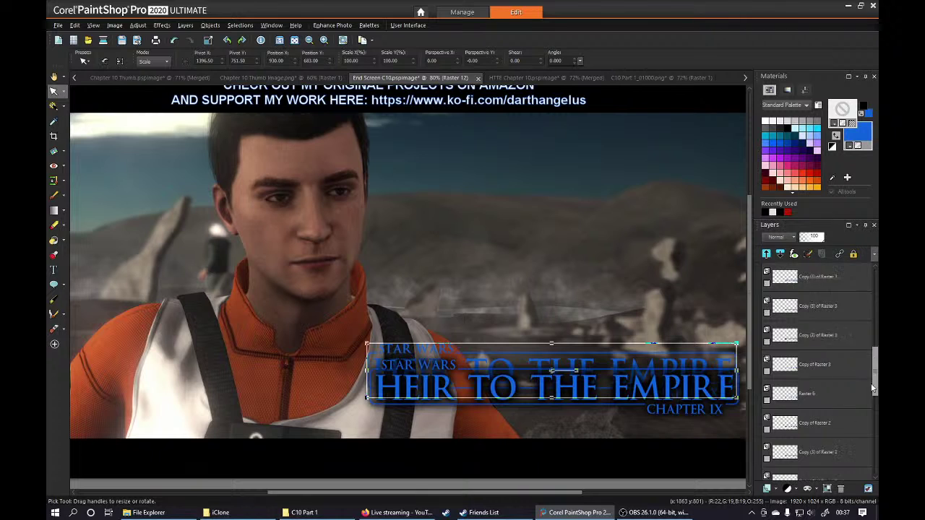
drag(814, 393, 815, 268)
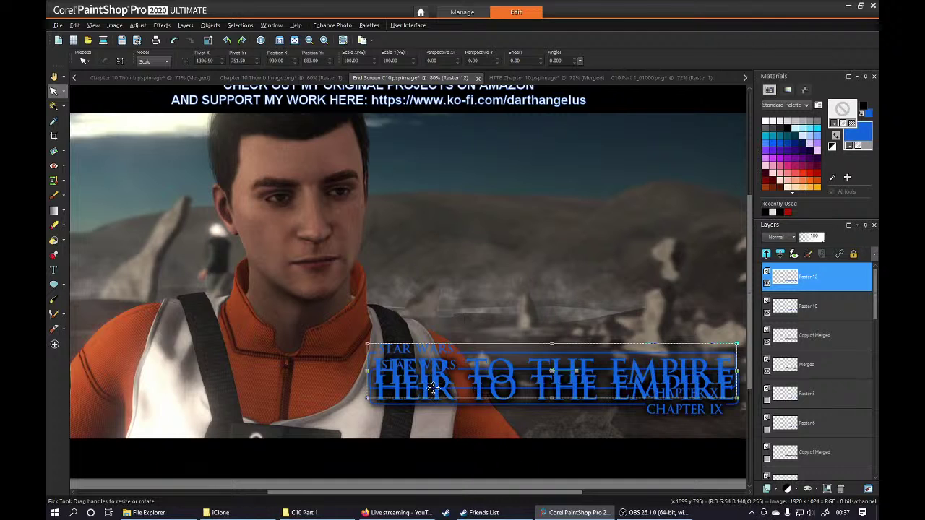
Align the new title precisely over the old one, at position X 936 and Y 724.
scroll(473, 385, up, 2)
scroll(384, 355, up, 3)
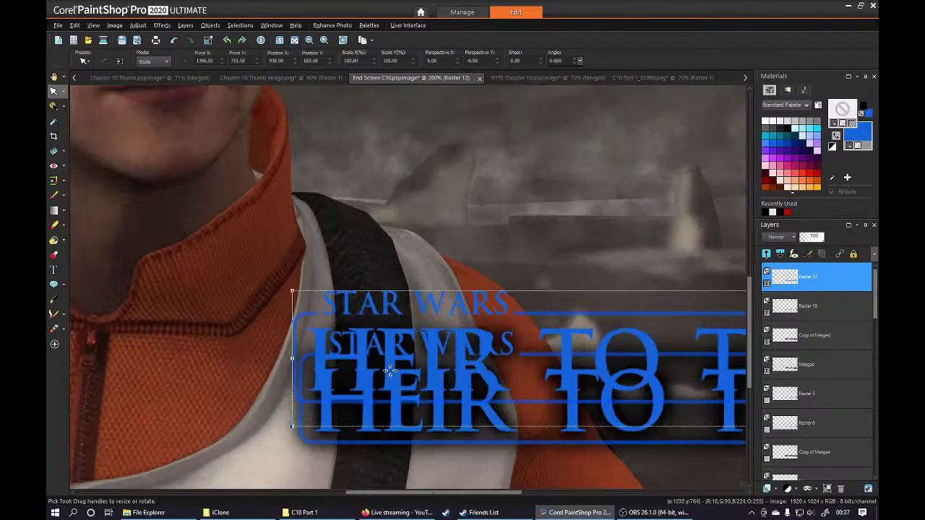
drag(309, 349, 311, 383)
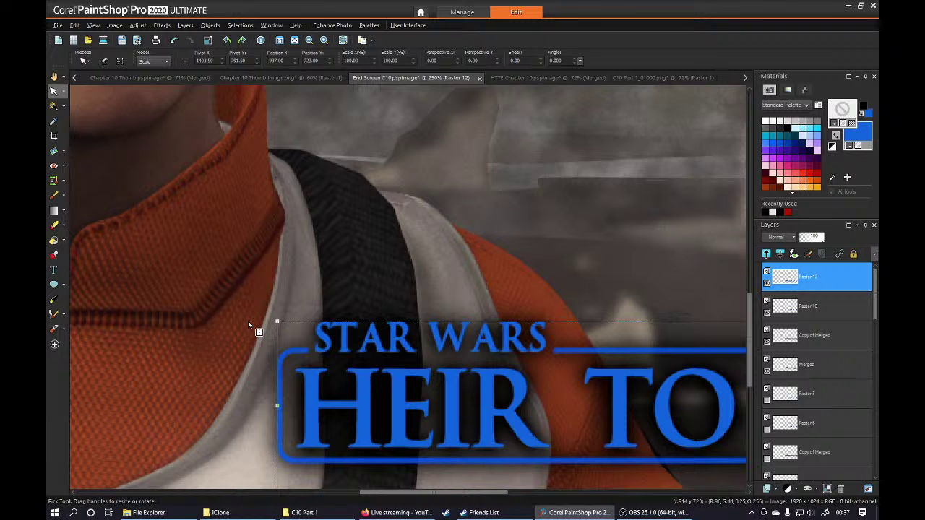
scroll(325, 354, up, 4)
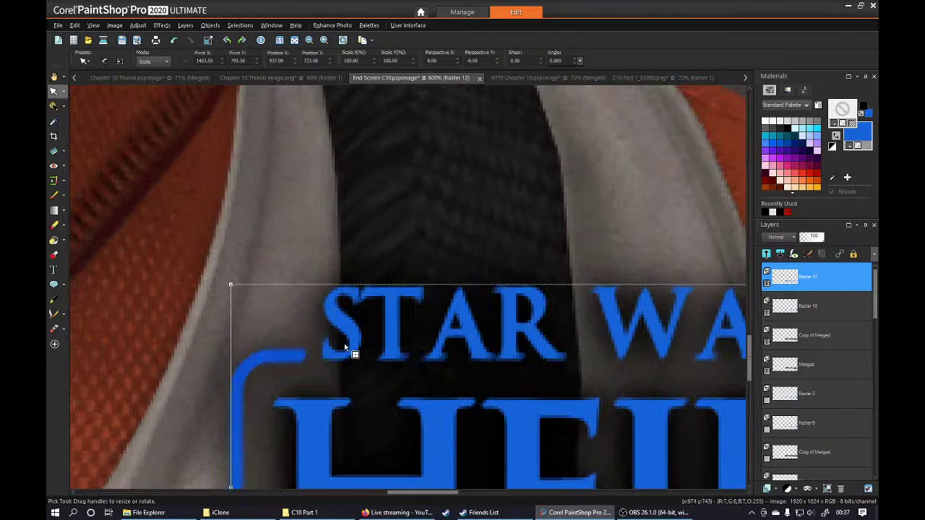
scroll(345, 346, up, 2)
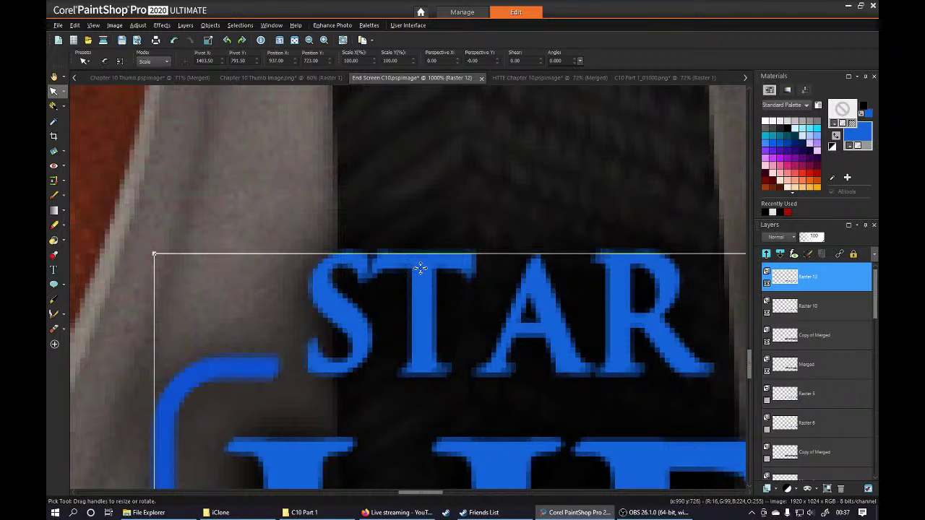
key(Down)
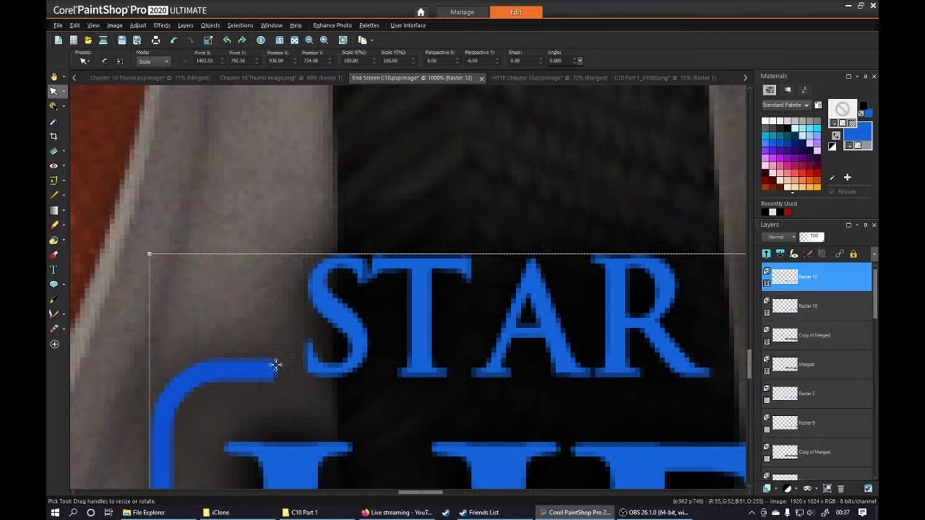
Examine how closely the new title's lettering and frame line up with the old title along its whole length.
scroll(289, 351, down, 5)
scroll(284, 345, down, 6)
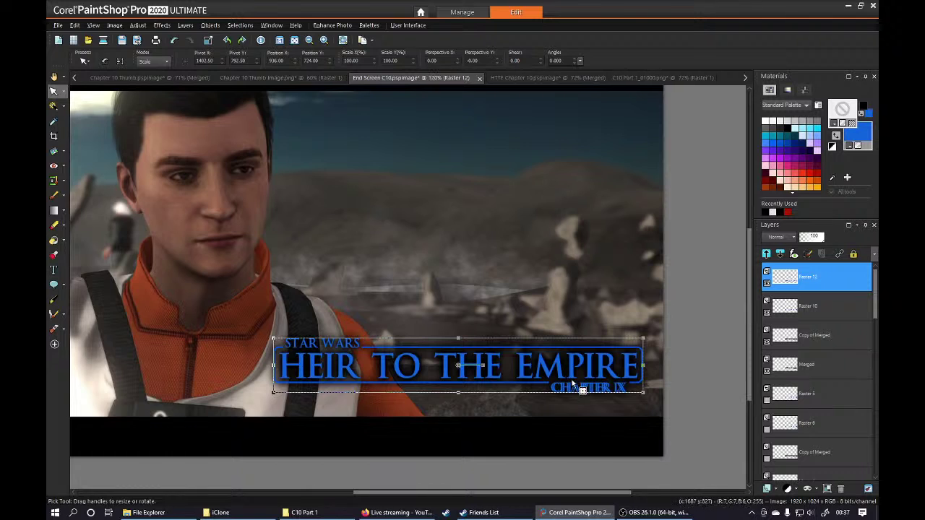
scroll(572, 379, up, 5)
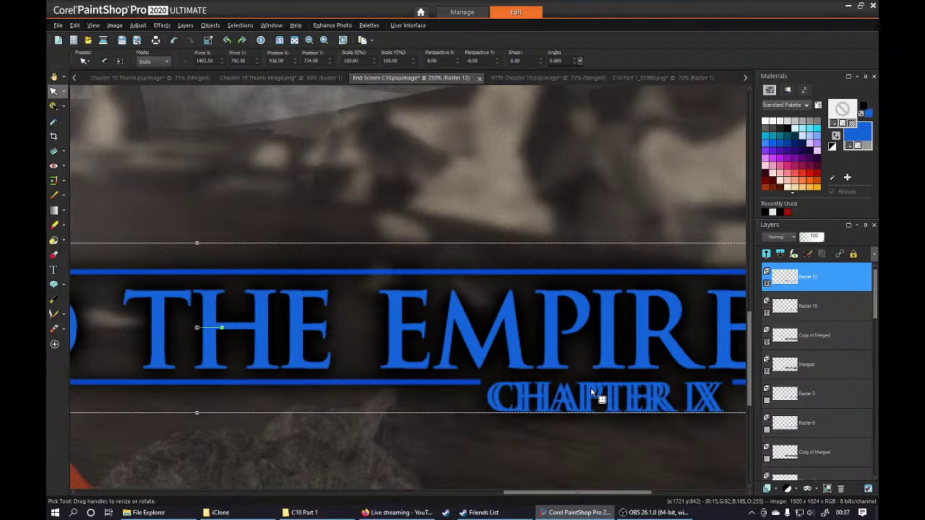
scroll(375, 342, up, 4)
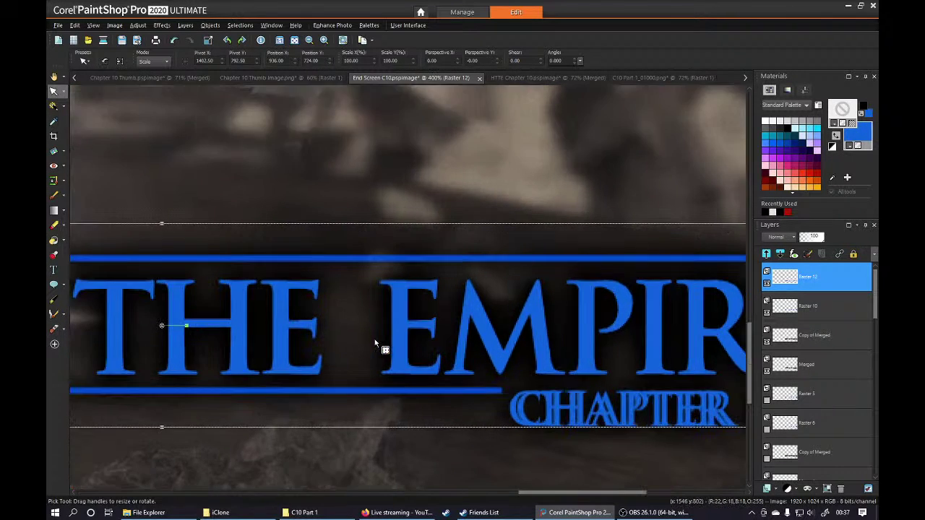
scroll(469, 378, down, 5)
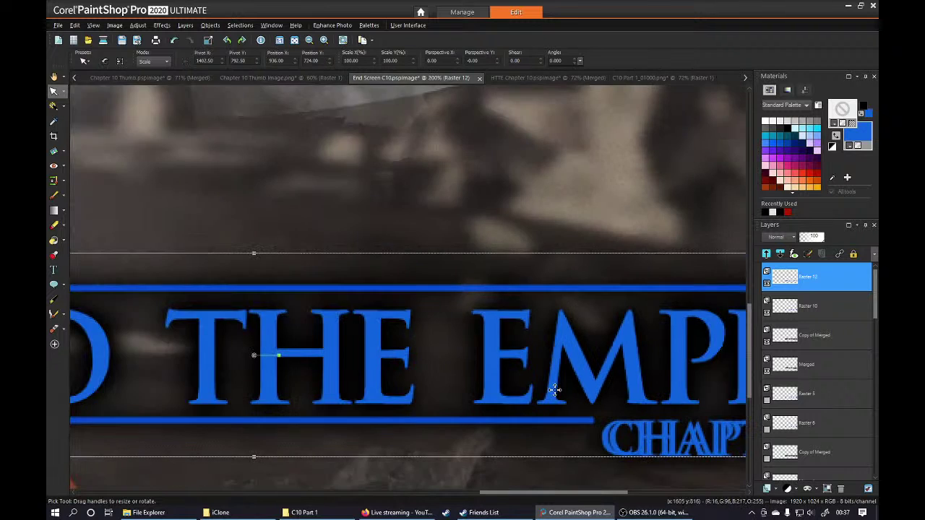
scroll(567, 395, down, 2)
scroll(300, 354, up, 8)
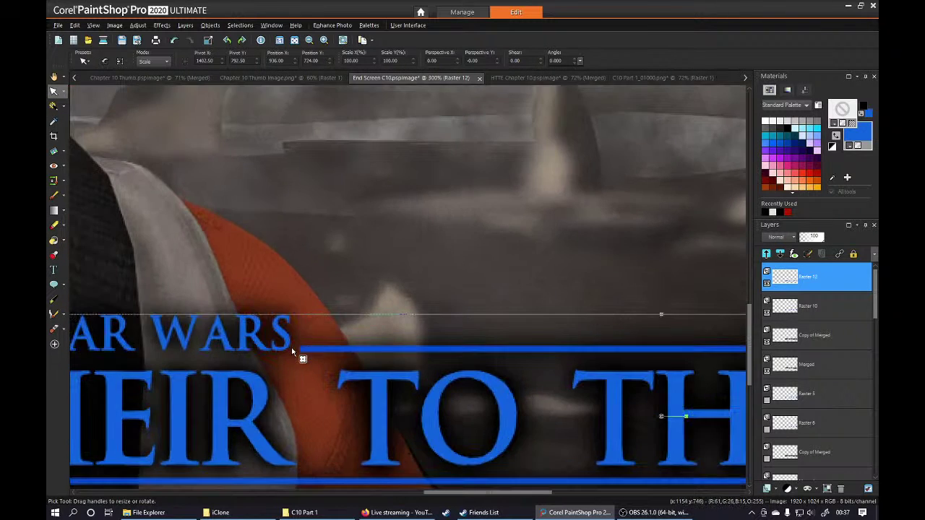
scroll(307, 354, up, 1)
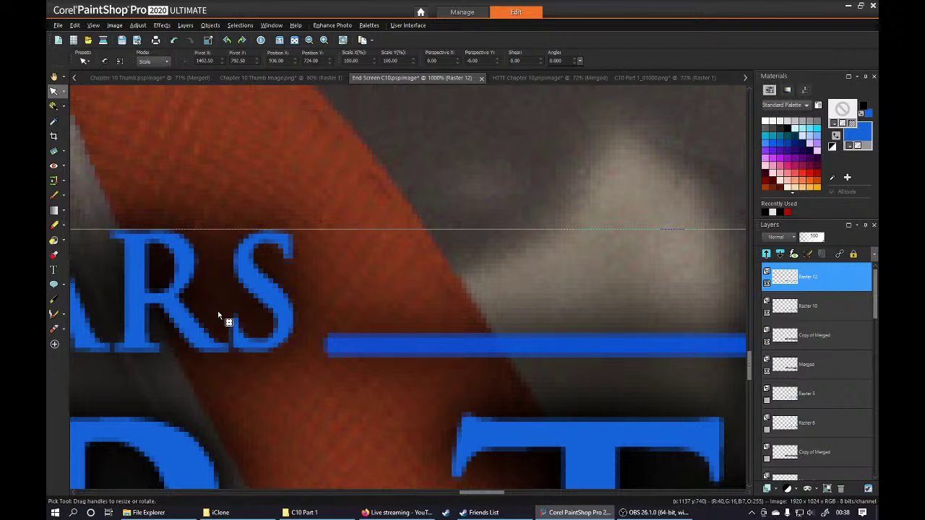
scroll(219, 316, down, 5)
scroll(290, 328, down, 2)
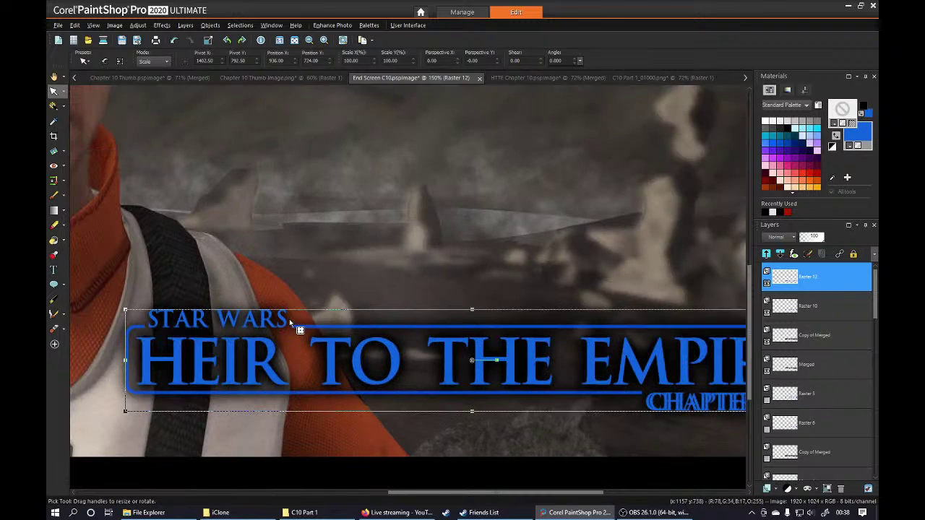
scroll(303, 327, down, 2)
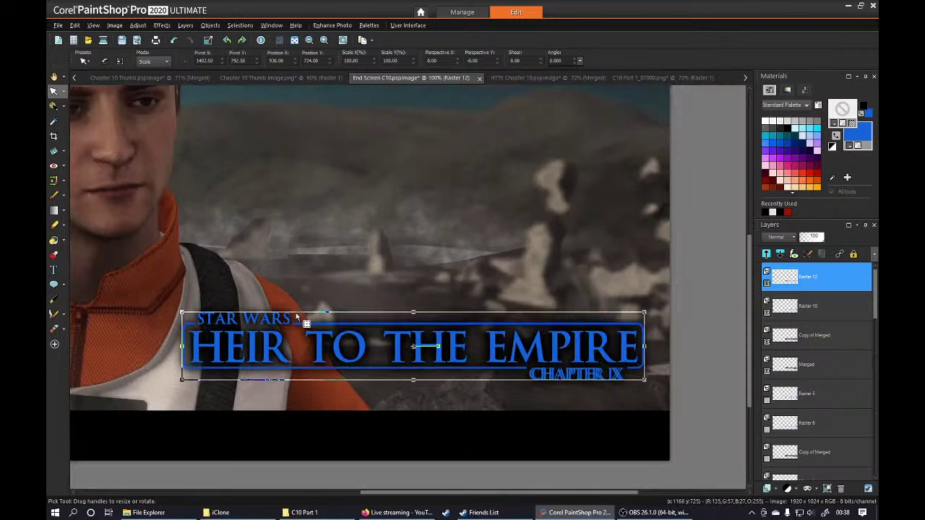
Hide the old CHAPTER IX title layer Raster 10 and the old shadow beneath it.
click(811, 310)
click(766, 313)
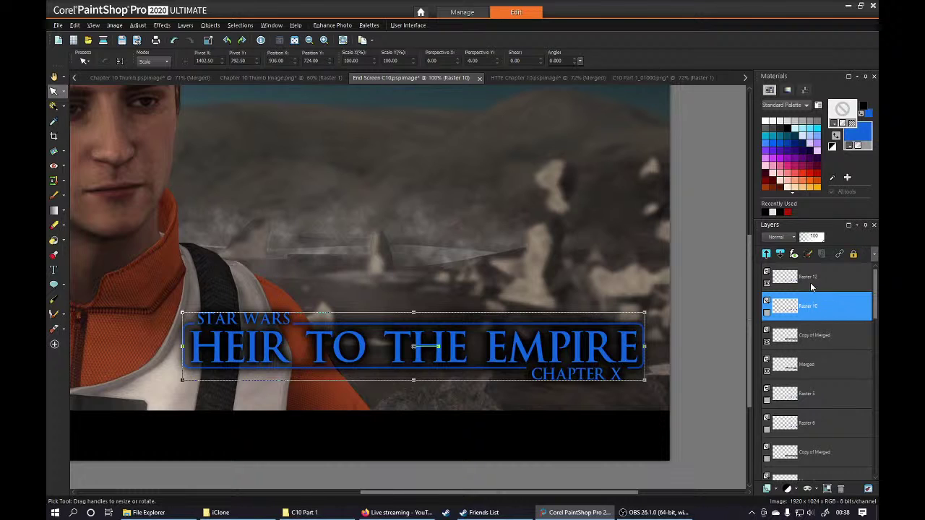
mouse_move(811, 287)
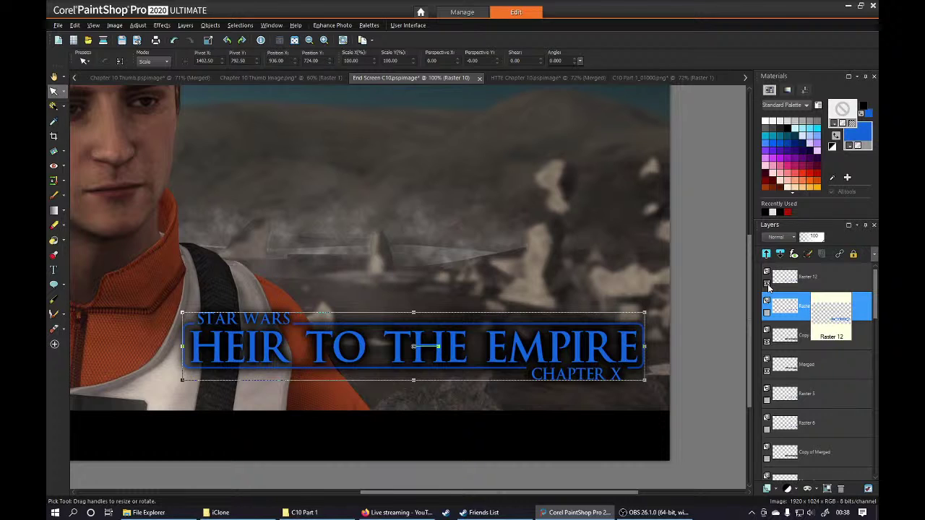
Duplicate the new CHAPTER X title layer Raster 12.
click(818, 286)
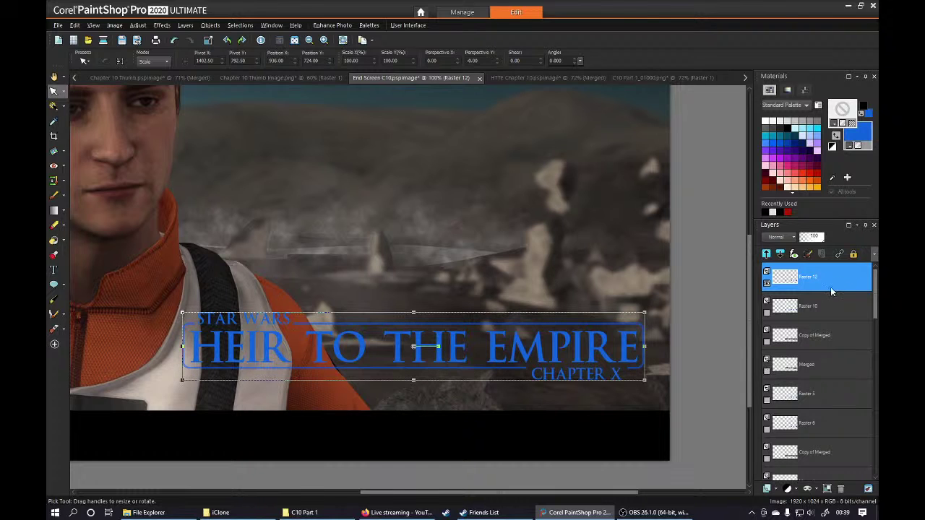
right_click(823, 277)
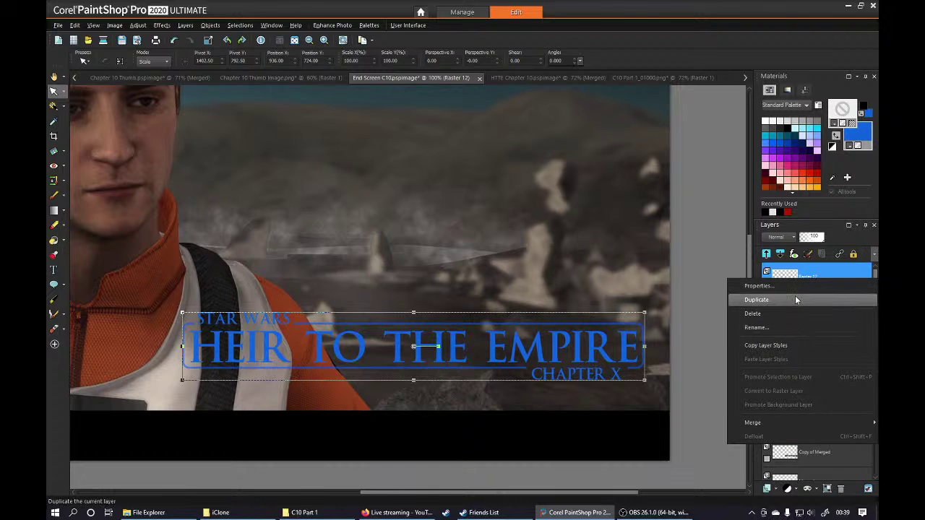
click(796, 300)
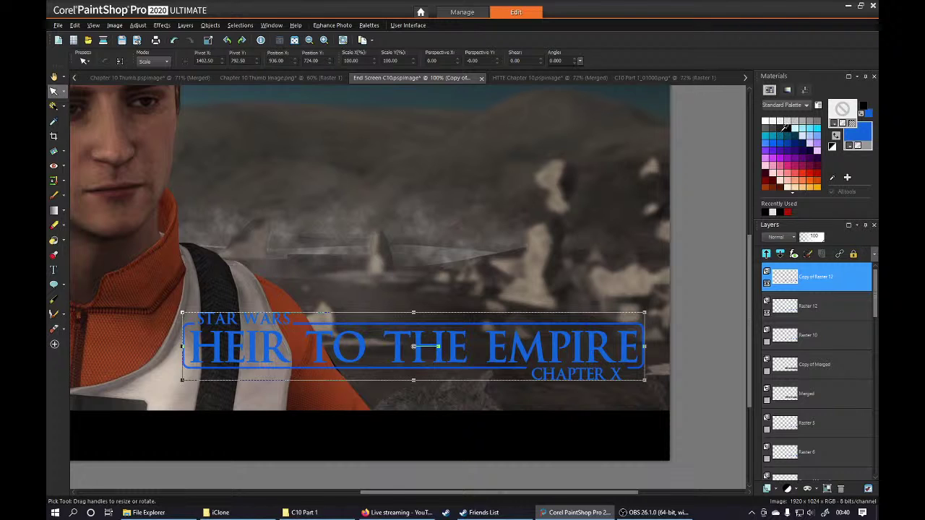
Darken the duplicated title layer with a Brightness/Contrast adjustment at brightness -255.
mouse_move(778, 287)
click(137, 24)
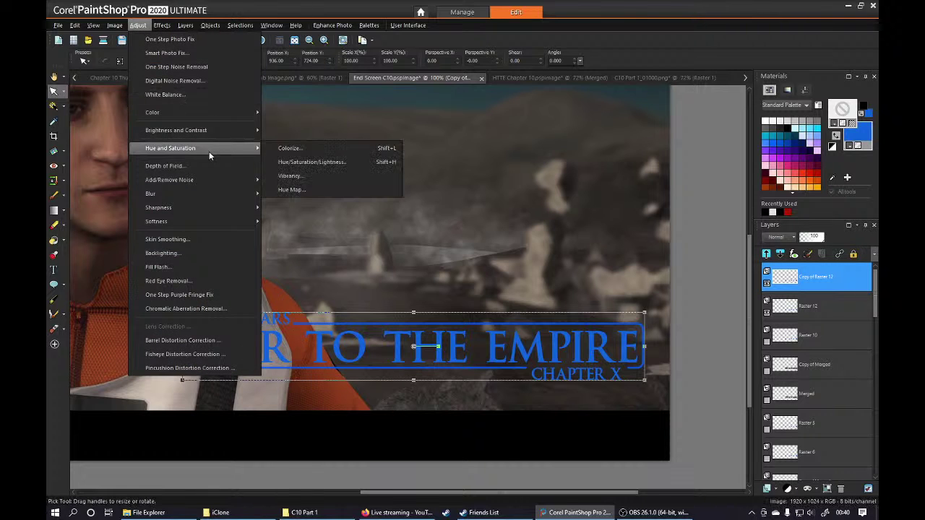
mouse_move(163, 26)
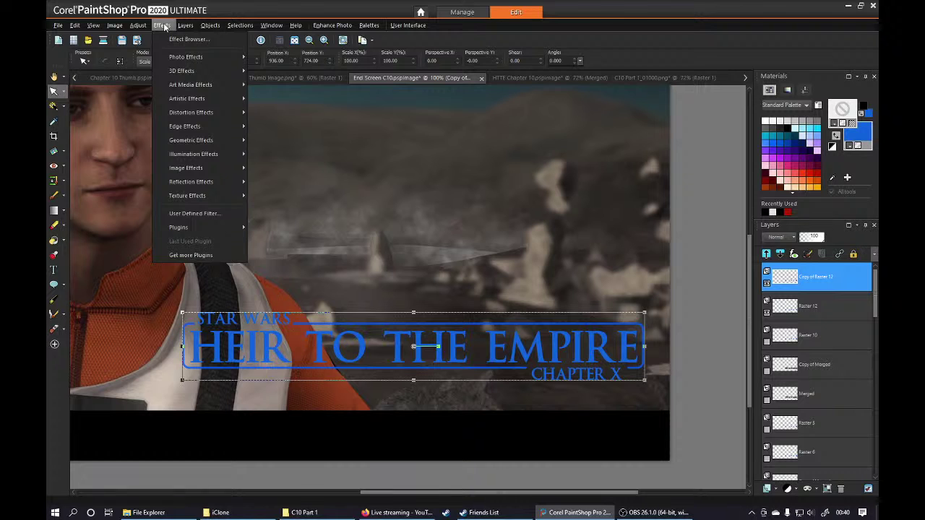
click(163, 26)
click(115, 25)
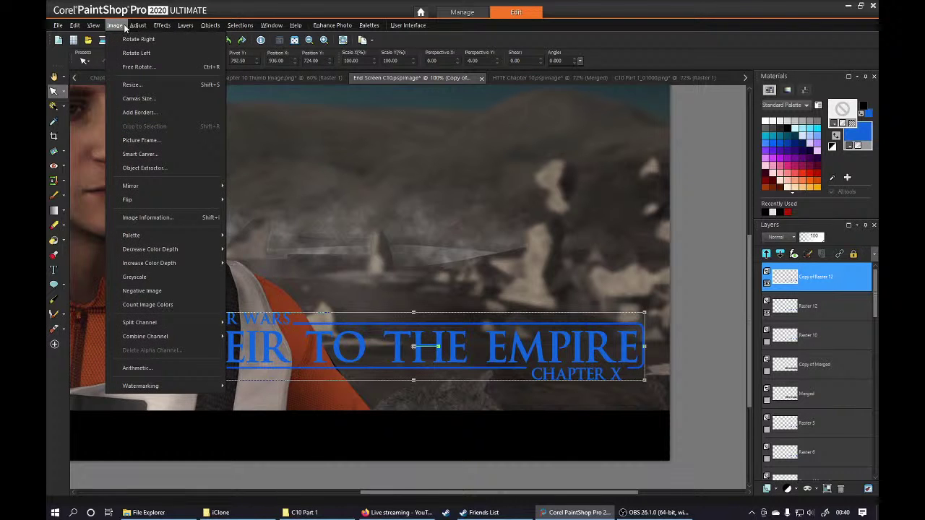
mouse_move(163, 25)
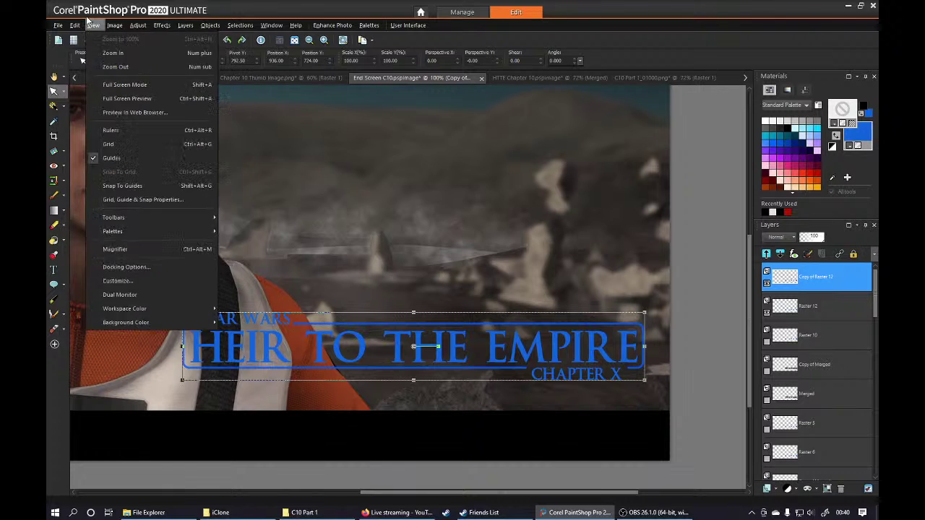
mouse_move(75, 26)
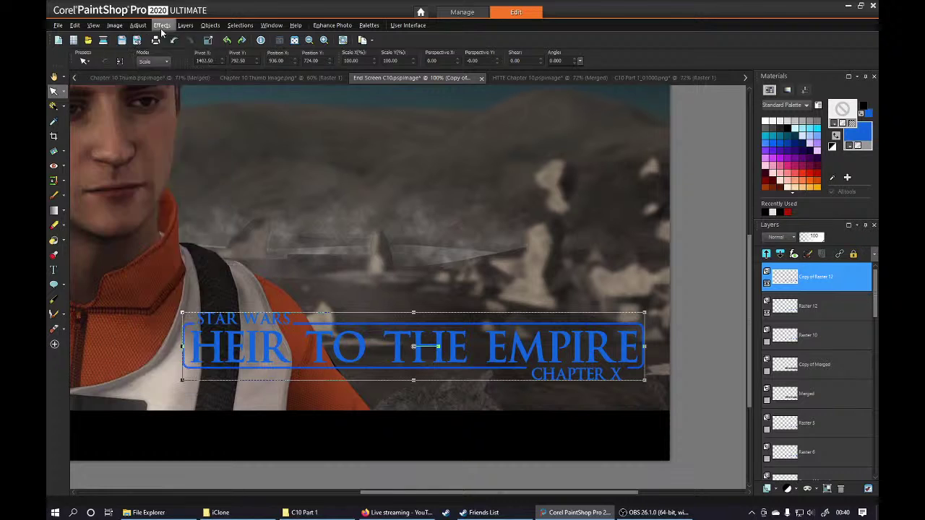
mouse_move(213, 132)
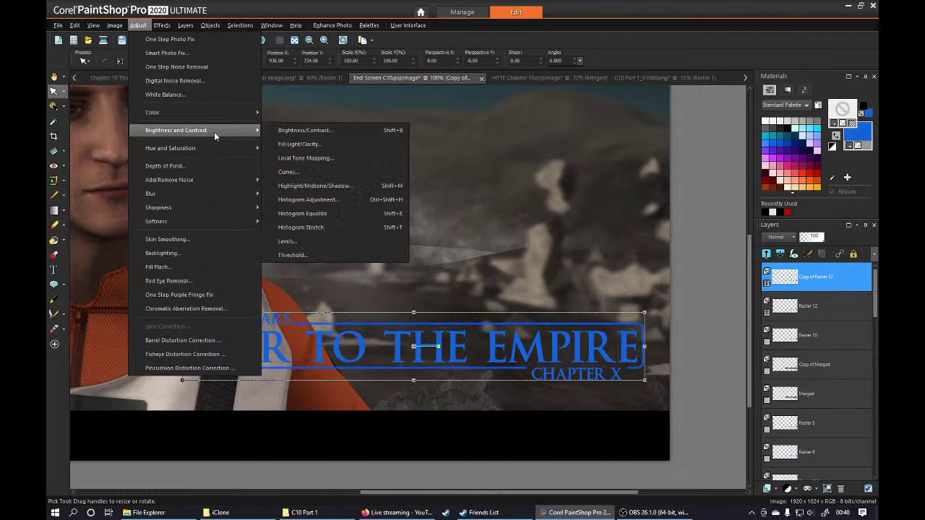
click(295, 132)
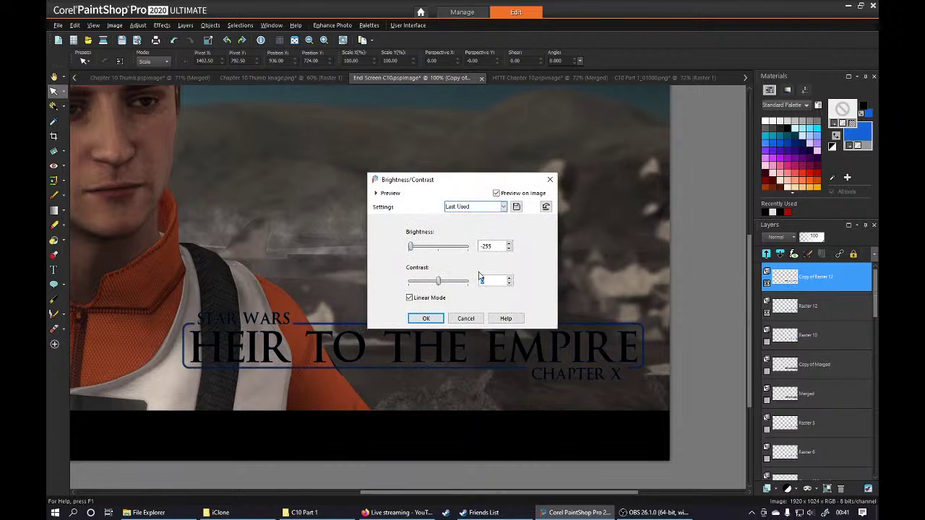
click(426, 319)
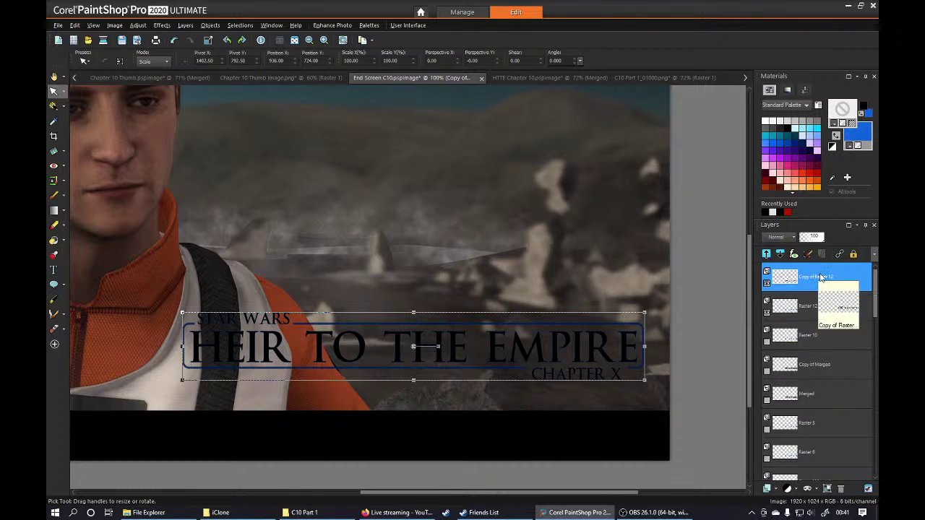
Move the darkened title copy beneath the blue Raster 12 title layer and check Raster 12's visibility.
drag(816, 276, 815, 321)
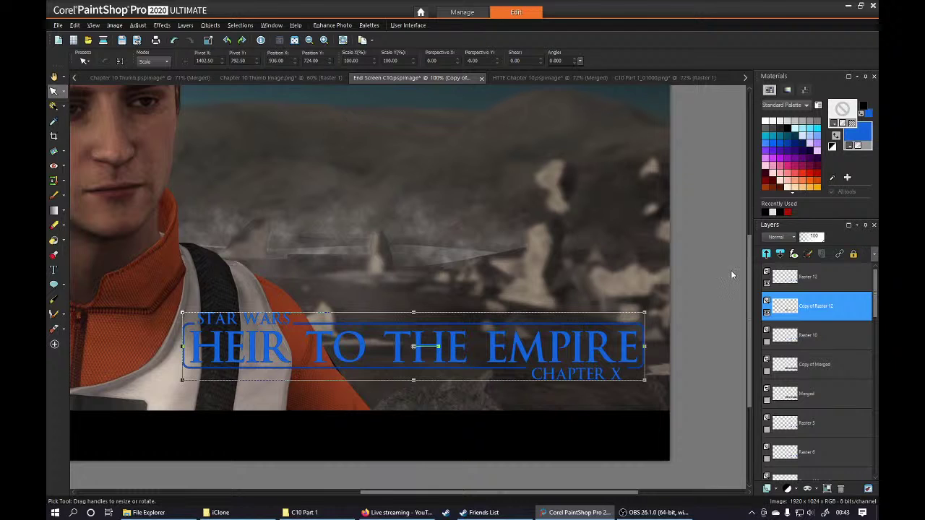
mouse_move(807, 324)
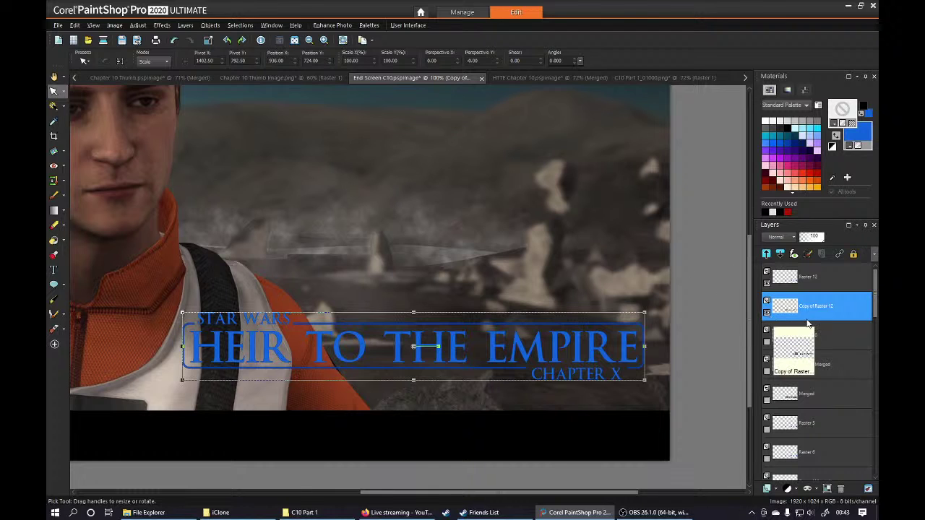
click(766, 283)
click(767, 284)
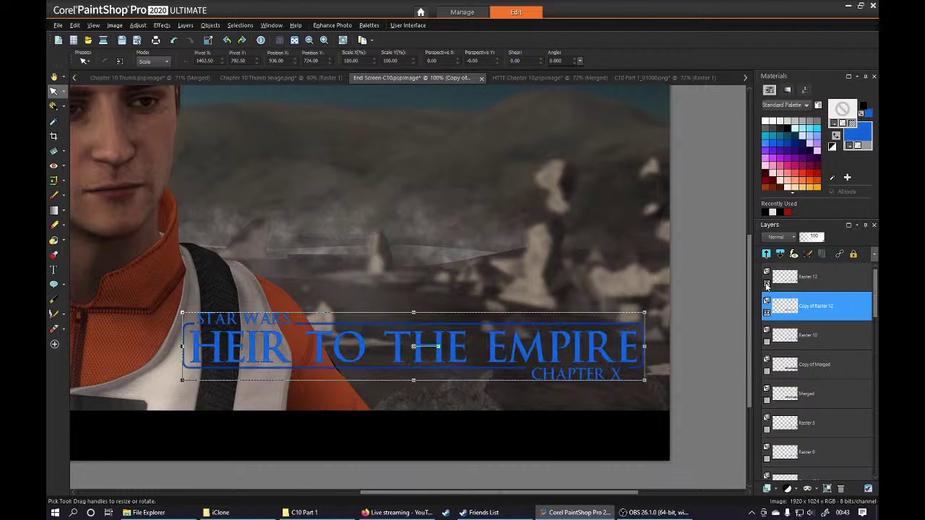
Duplicate the darkened title copy three times to make four stacked shadow layers beneath the blue title.
right_click(809, 306)
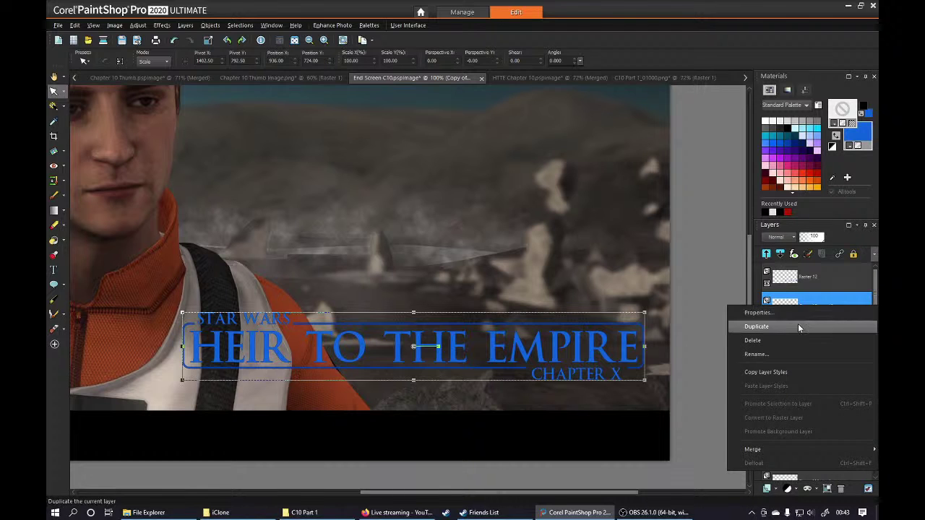
click(797, 326)
right_click(825, 310)
click(798, 327)
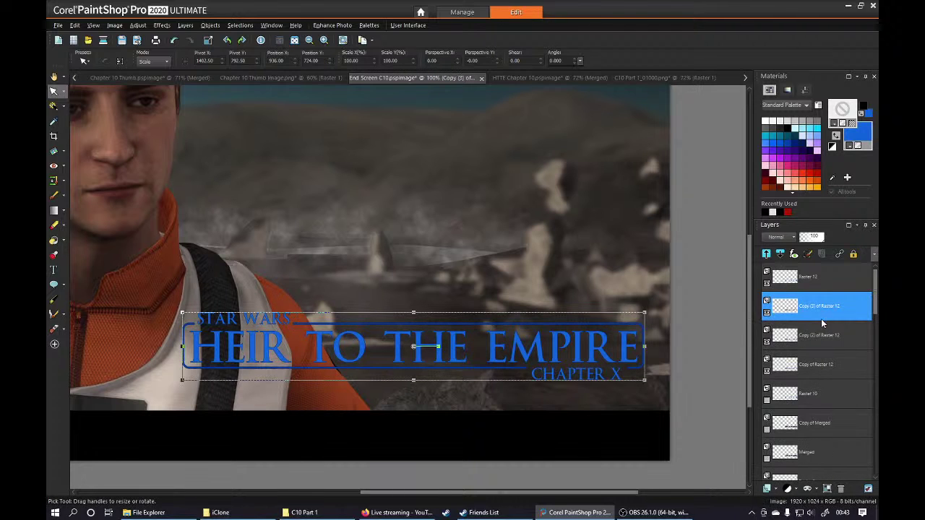
right_click(823, 312)
click(789, 337)
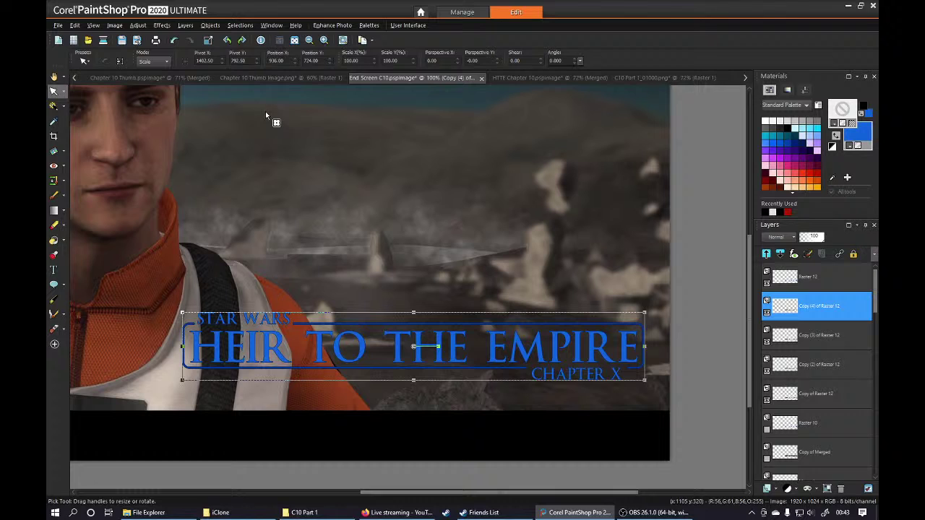
Apply a Gaussian Blur with radius 5 to the topmost dark title copy, Copy (4) of Raster 12.
click(162, 26)
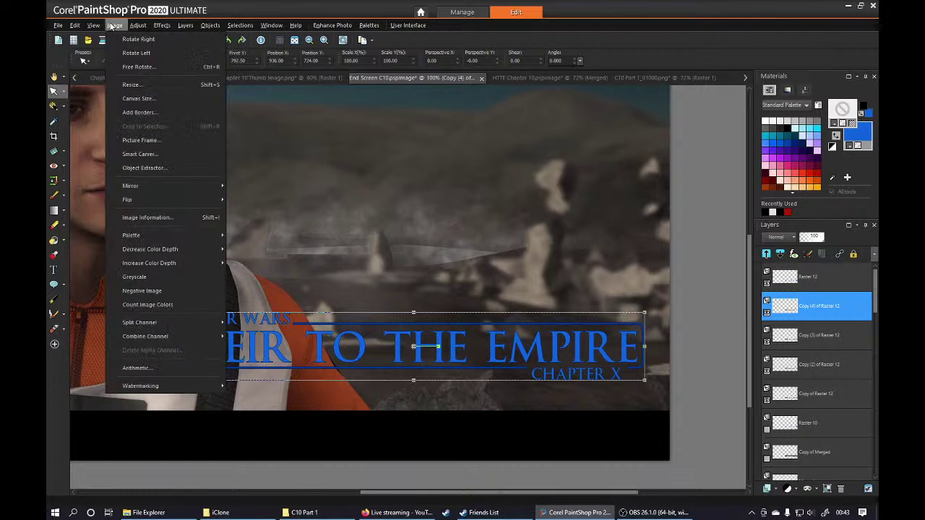
mouse_move(137, 26)
mouse_move(217, 194)
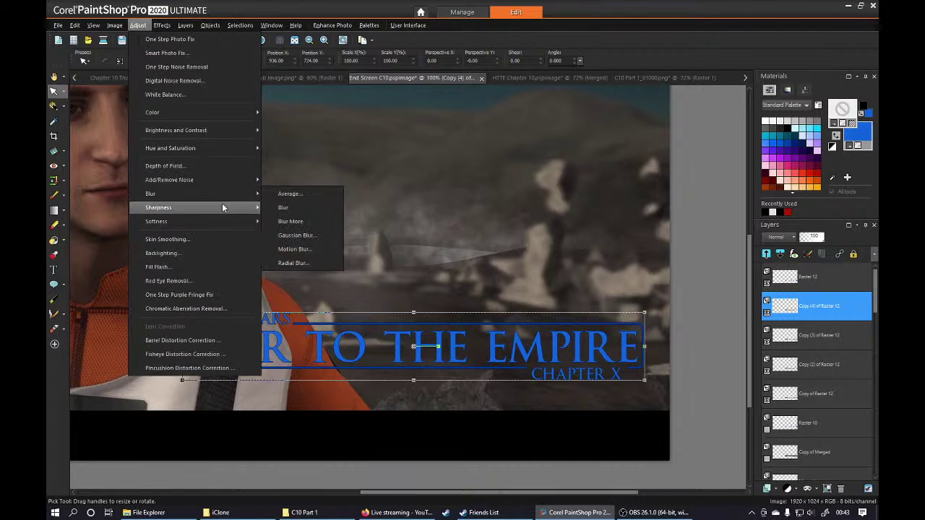
click(297, 237)
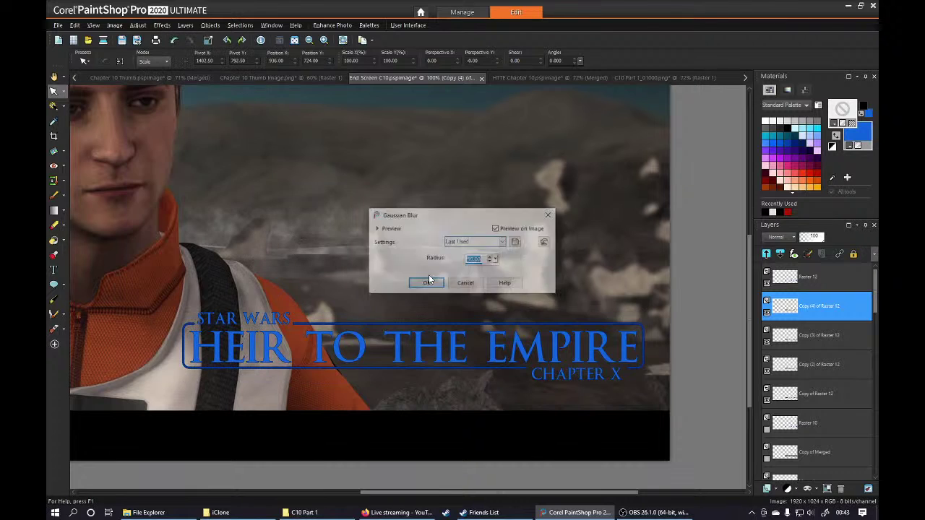
click(433, 286)
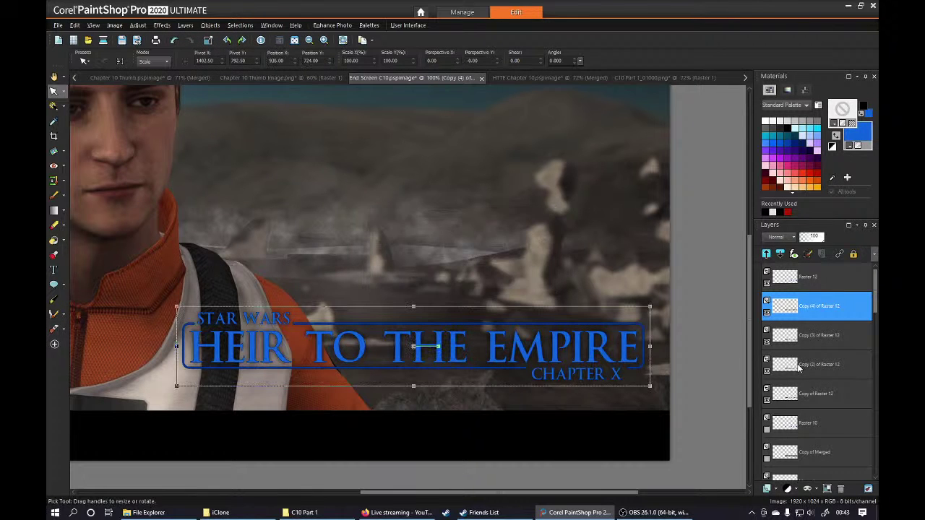
Apply a Gaussian Blur with radius 10 to the dark layer Copy (3) of Raster 12.
click(820, 339)
click(182, 26)
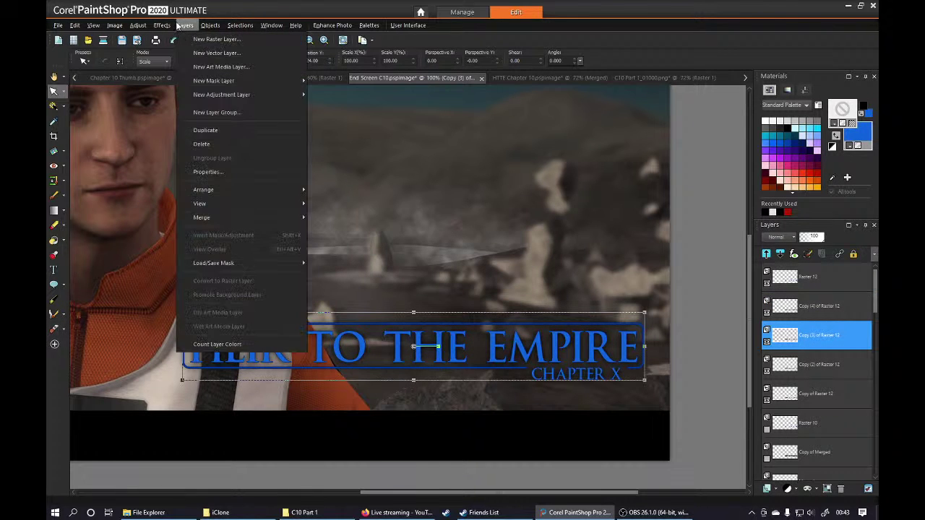
mouse_move(159, 26)
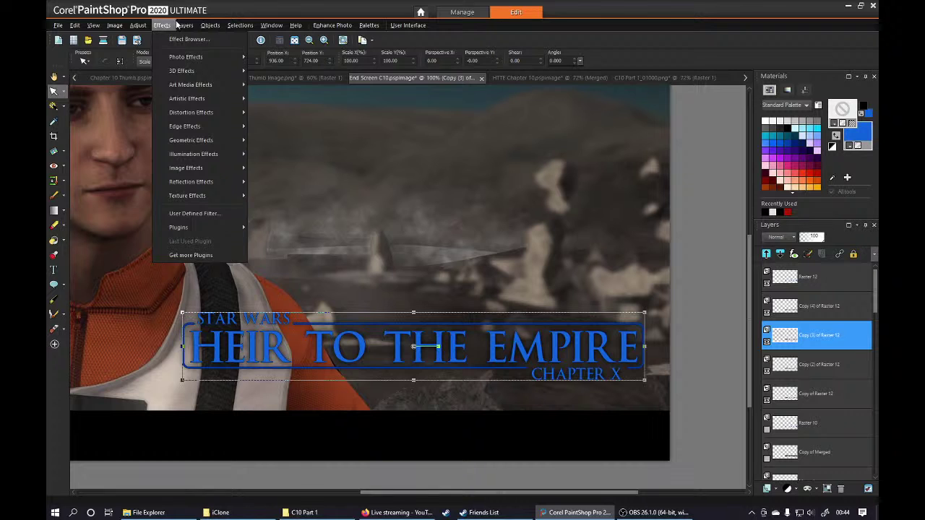
mouse_move(205, 189)
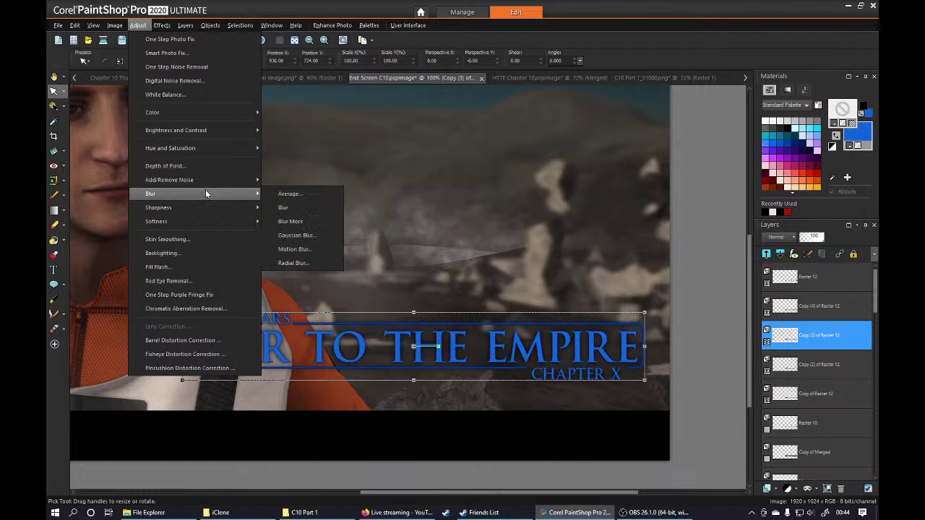
click(314, 238)
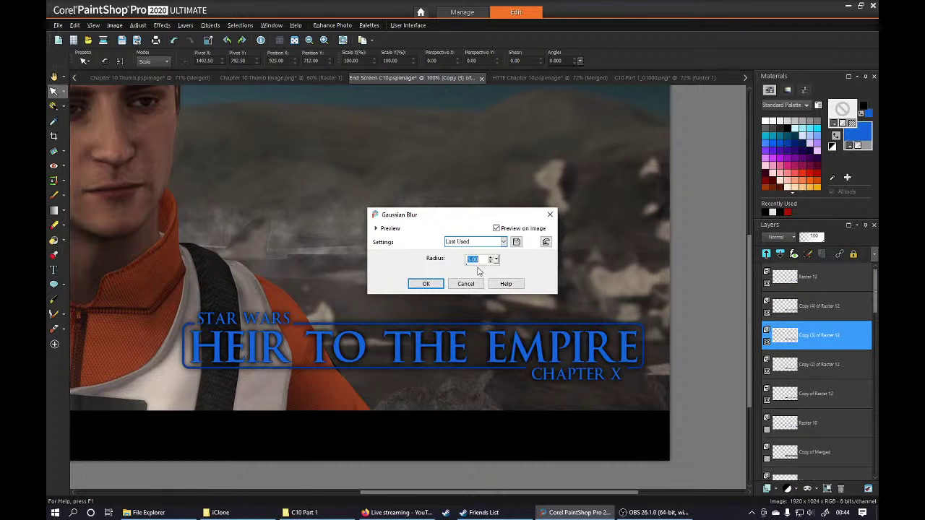
text(10)
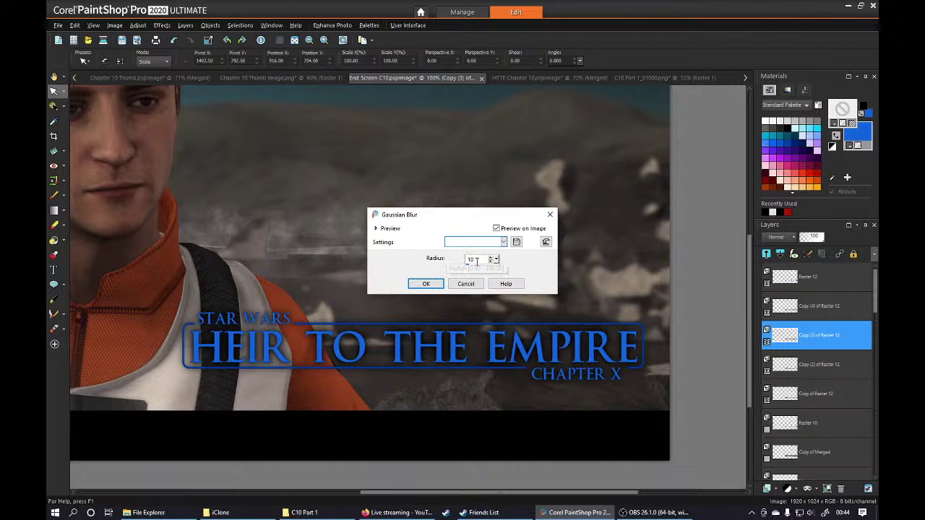
click(433, 285)
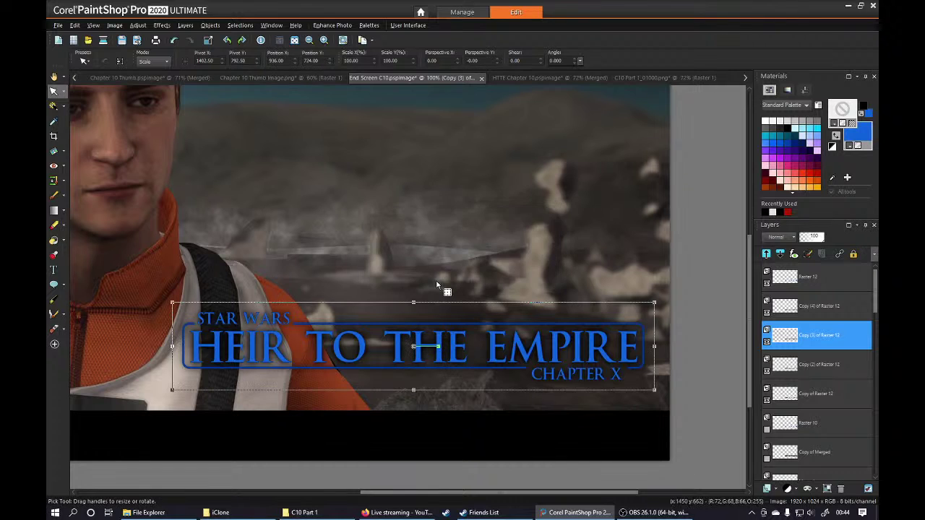
Apply a Gaussian Blur with radius 20 to the dark layer Copy (2) of Raster 12.
click(811, 364)
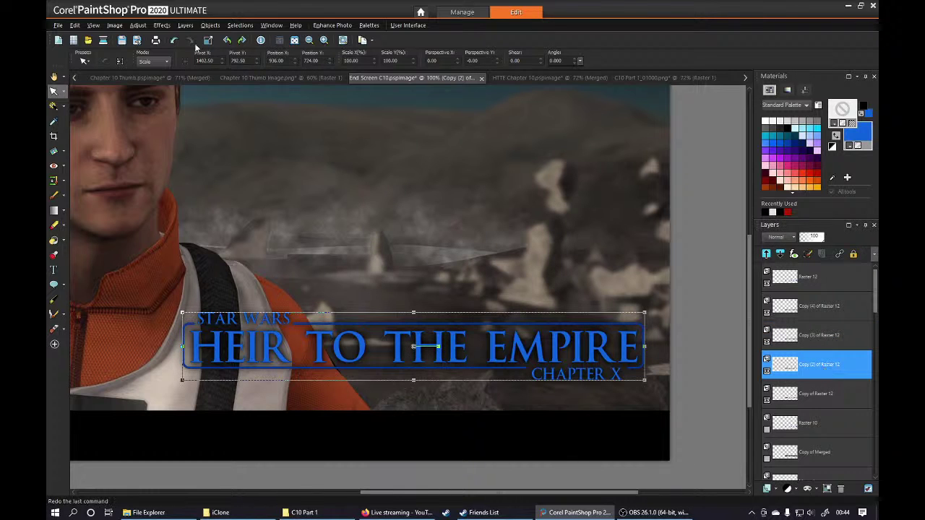
click(185, 25)
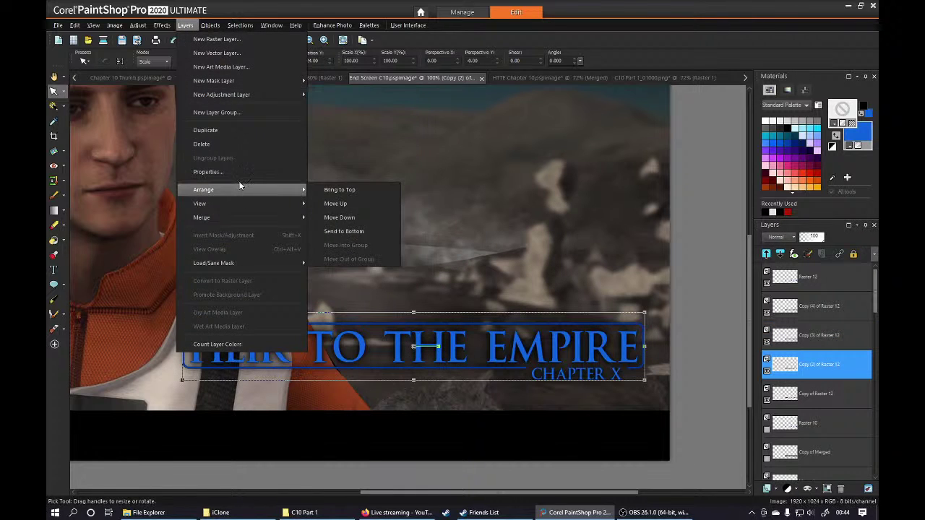
mouse_move(148, 28)
mouse_move(222, 196)
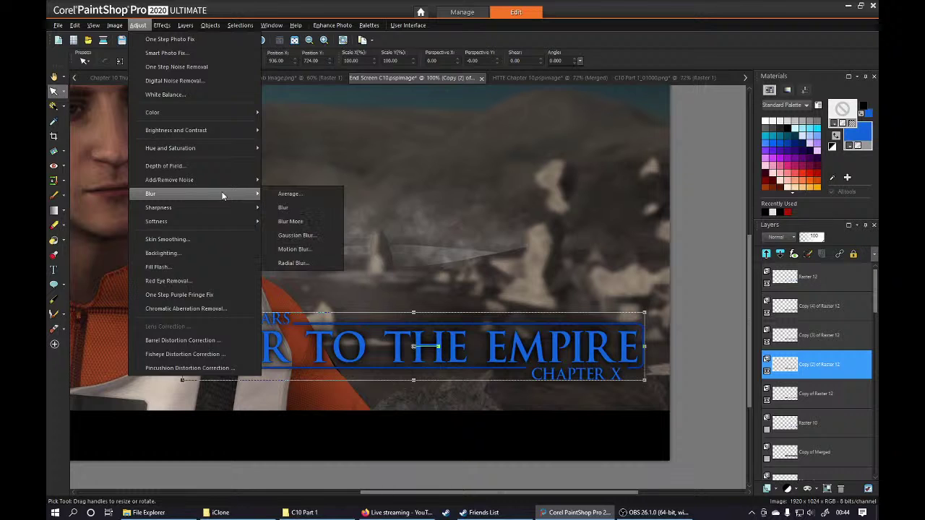
click(299, 235)
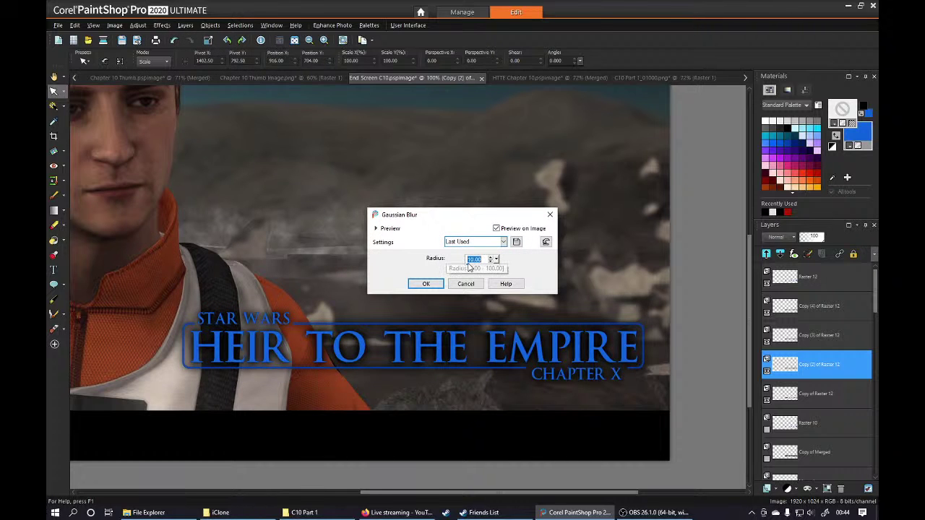
drag(472, 259, 448, 257)
click(425, 283)
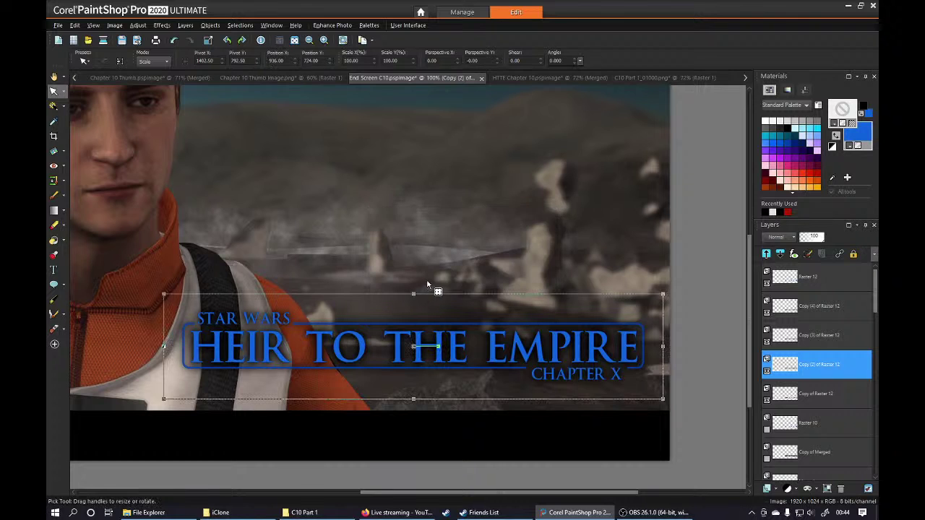
Apply a Gaussian Blur with radius 10 to the lowest dark title layer, Copy of Raster 12.
click(820, 397)
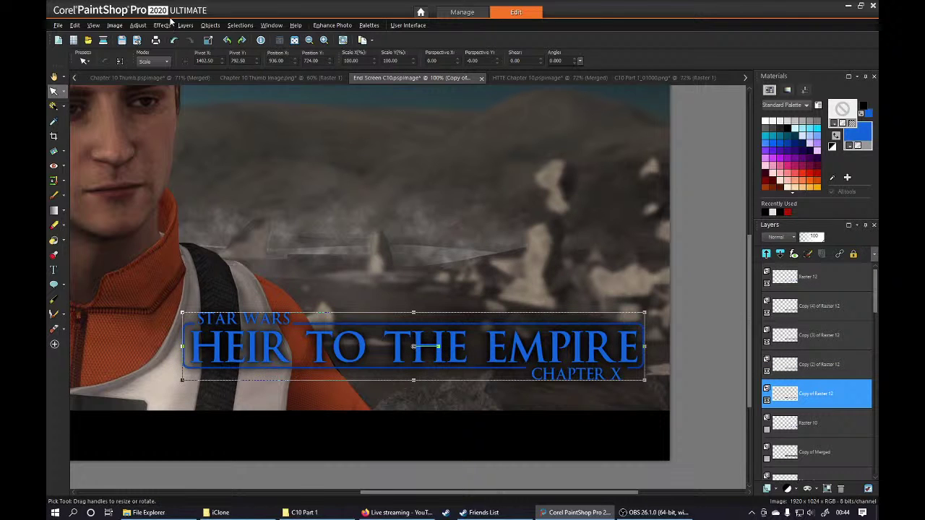
click(137, 25)
mouse_move(236, 196)
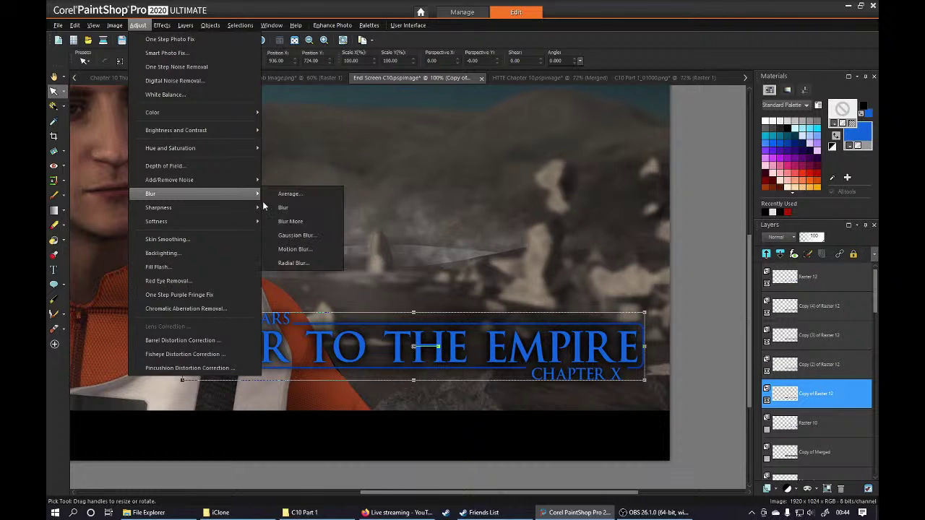
click(306, 238)
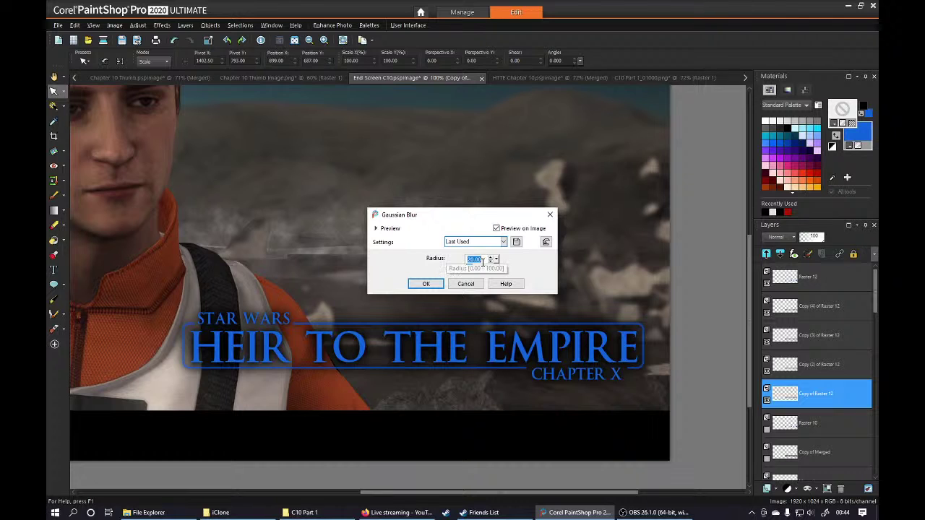
text(3)
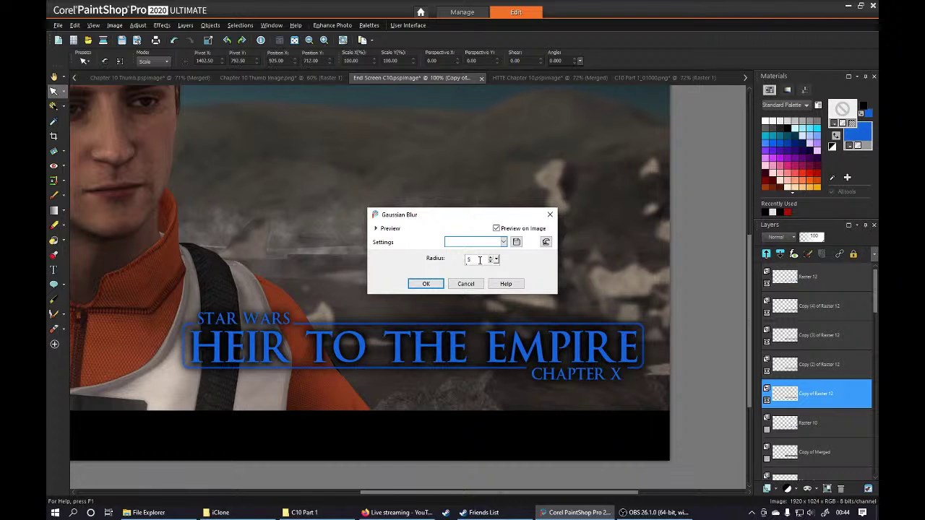
key(BackSpace)
text(10)
click(426, 283)
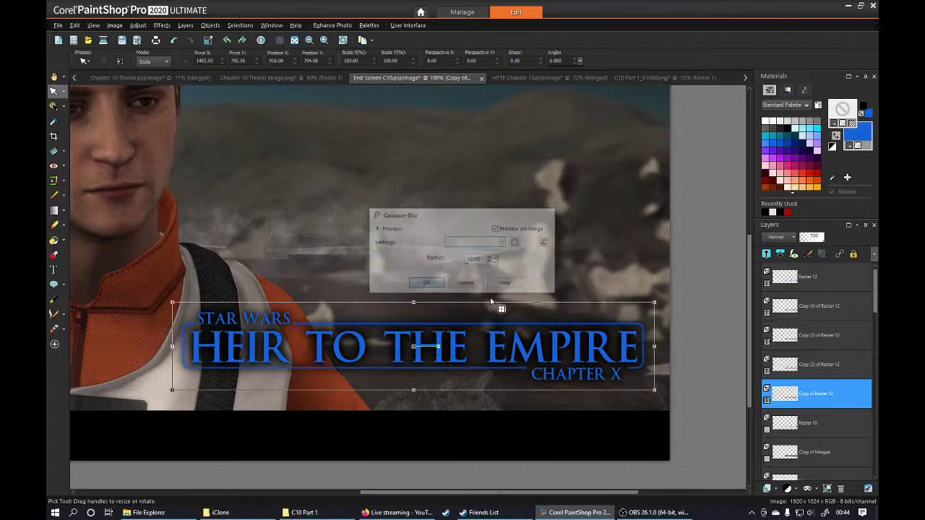
Select all four blurred shadow layers together, try duplicating them, and undo the duplication.
shift+click(826, 308)
right_click(826, 308)
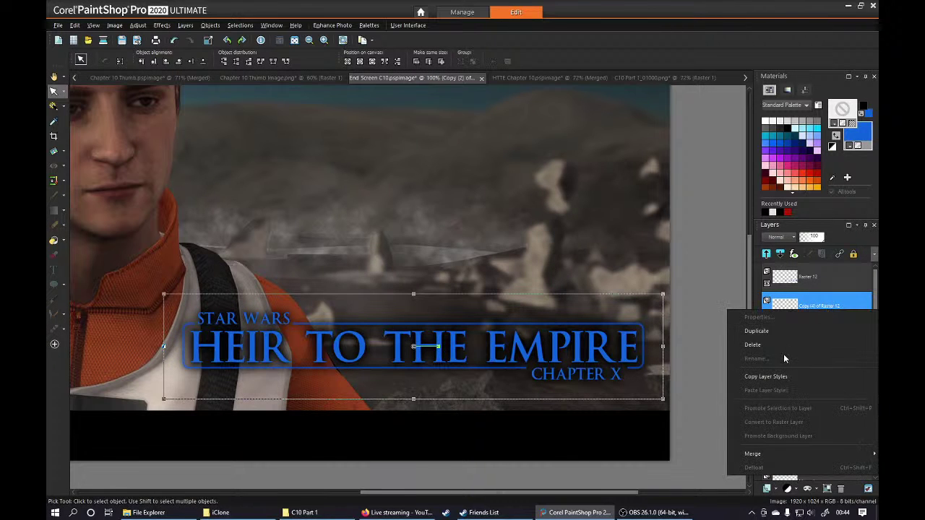
click(770, 334)
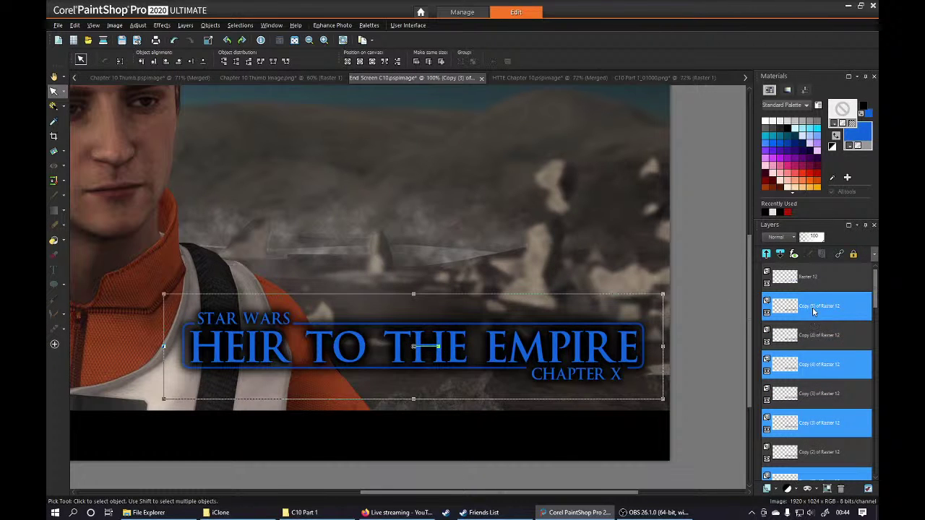
key(ctrl+z)
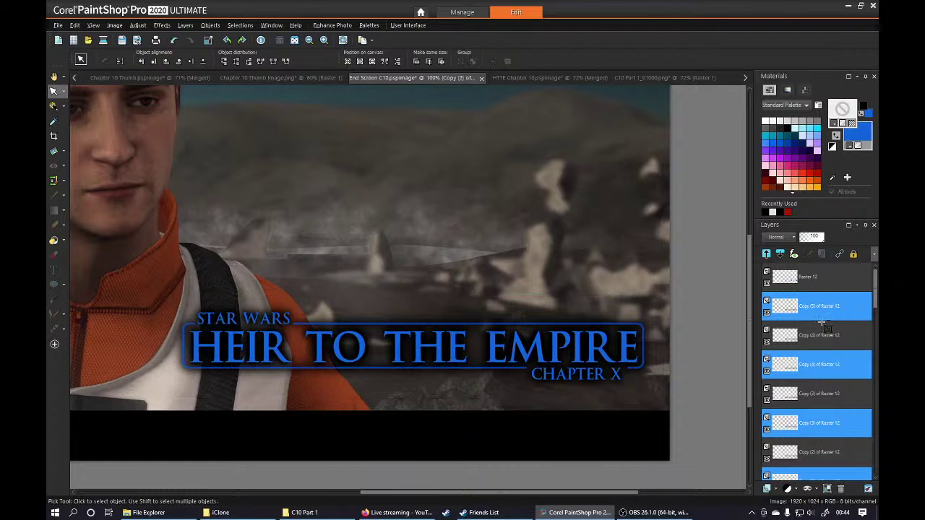
Try merging with Merge Visible and undo that merge.
right_click(812, 309)
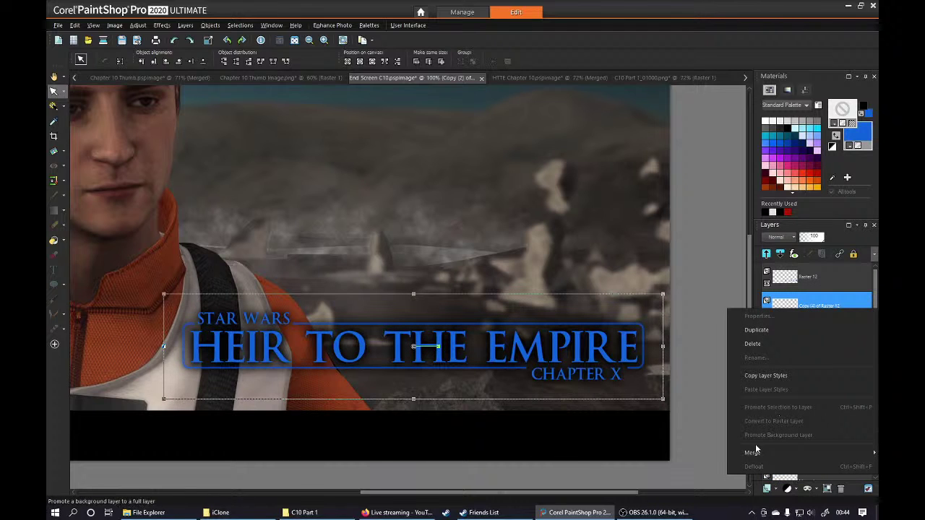
mouse_move(755, 450)
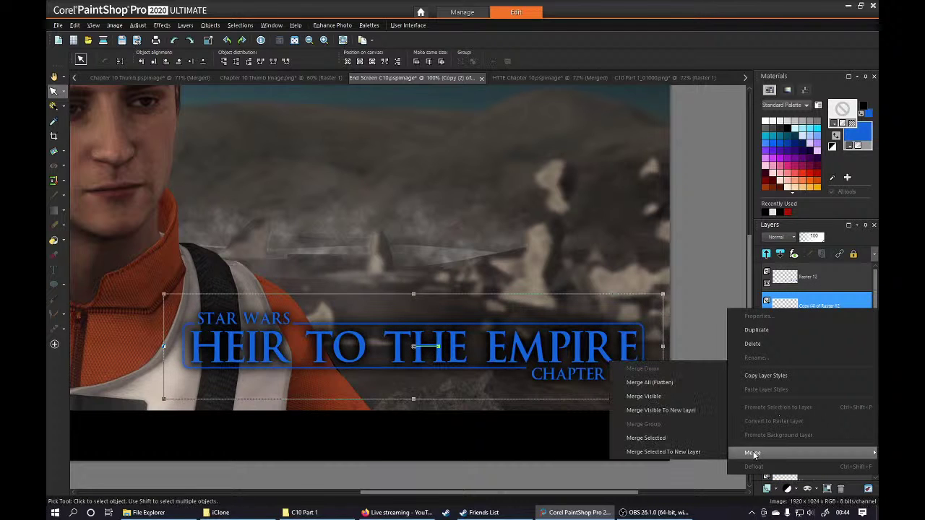
click(677, 396)
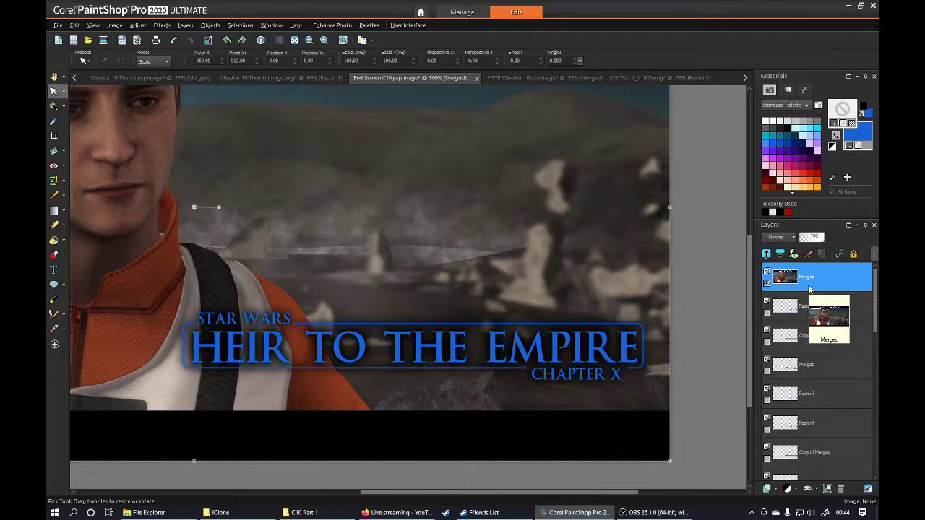
key(ctrl+z)
Merge only the four selected blurred shadow layers into a single layer beneath the blue title.
right_click(805, 305)
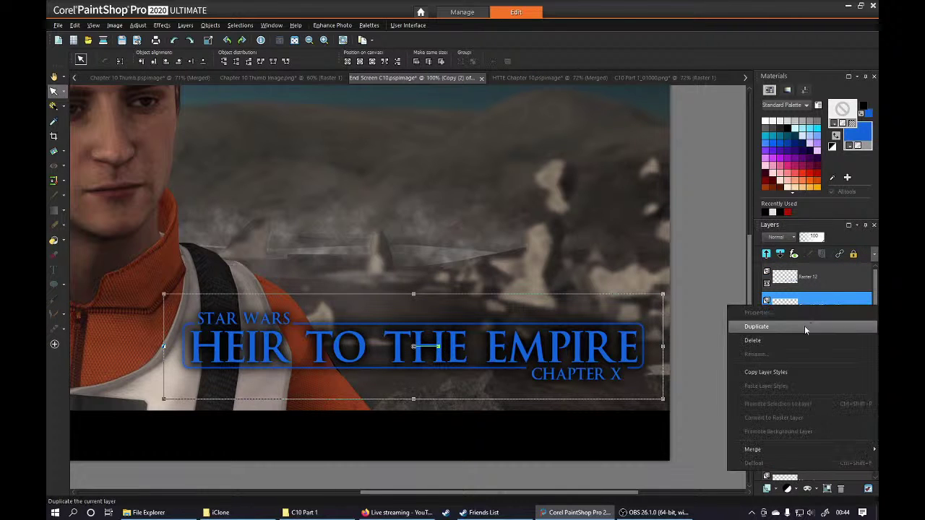
mouse_move(752, 449)
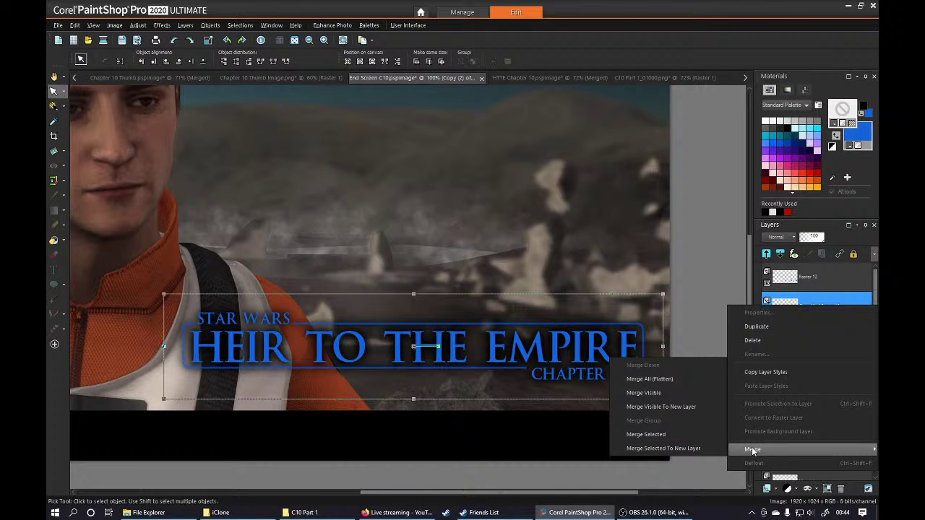
click(700, 434)
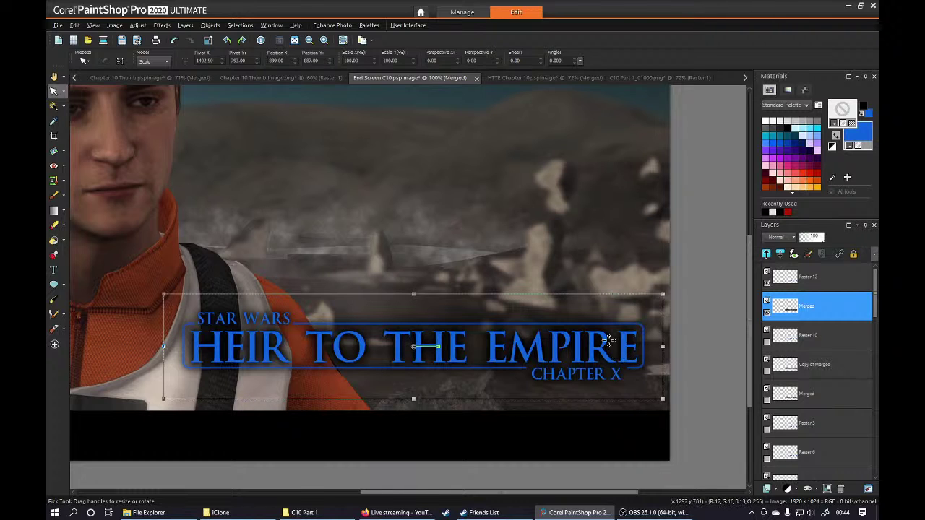
Duplicate the merged blurred shadow layer and set the copy's opacity to about 69 to deepen the shadow behind the title.
right_click(816, 308)
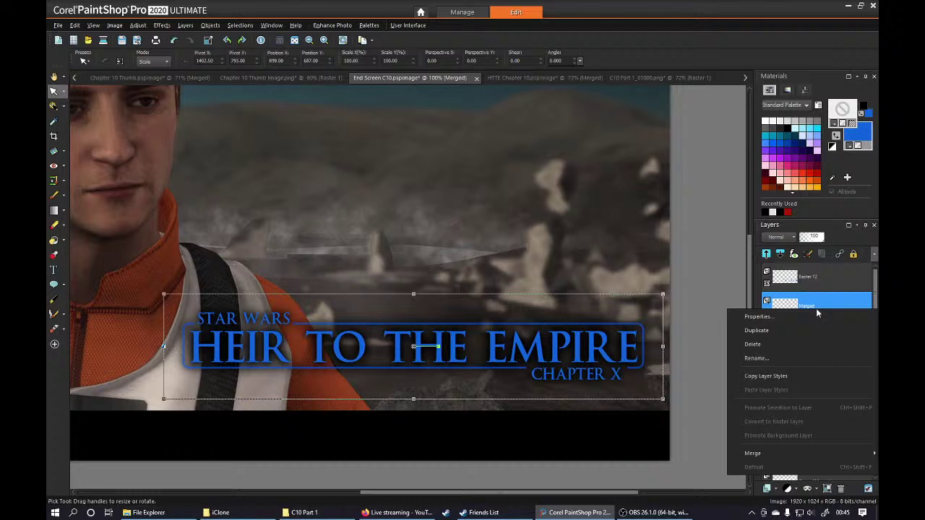
click(780, 332)
drag(812, 243, 805, 241)
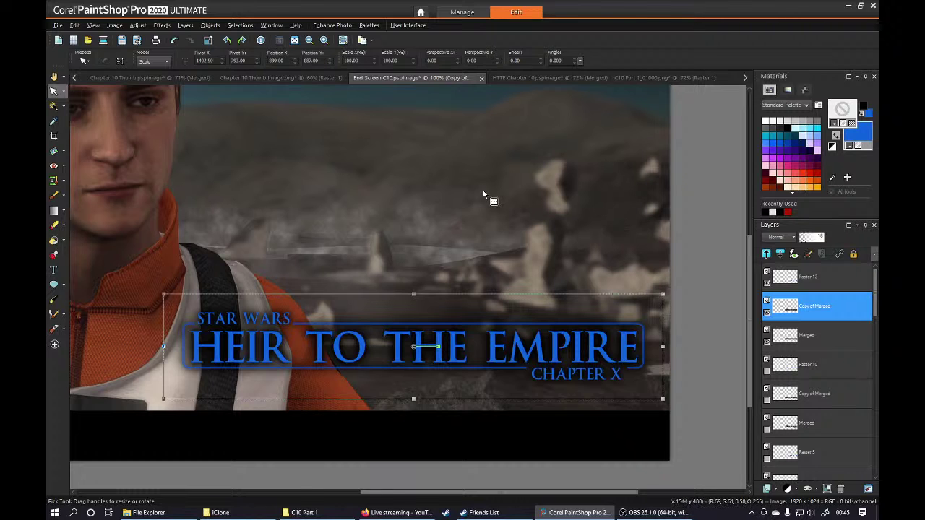
scroll(481, 189, down, 1)
scroll(486, 192, down, 1)
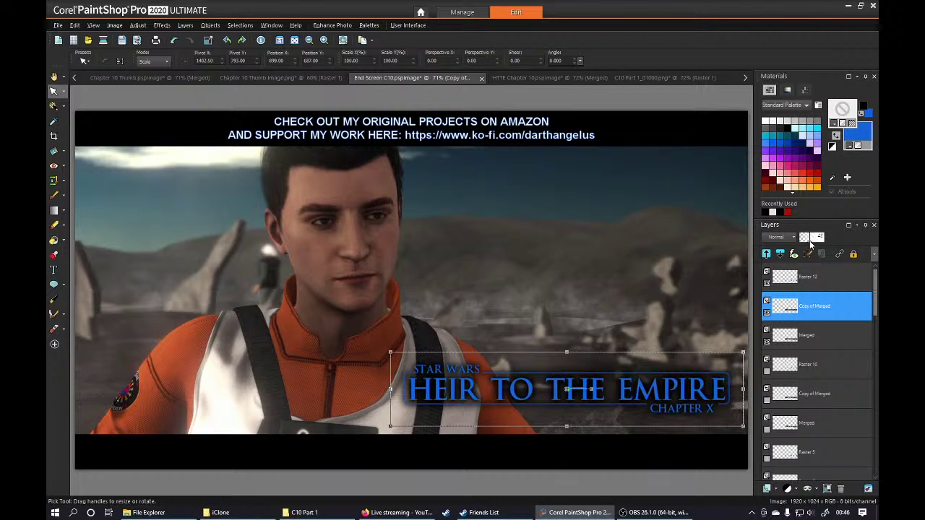
drag(809, 241, 815, 244)
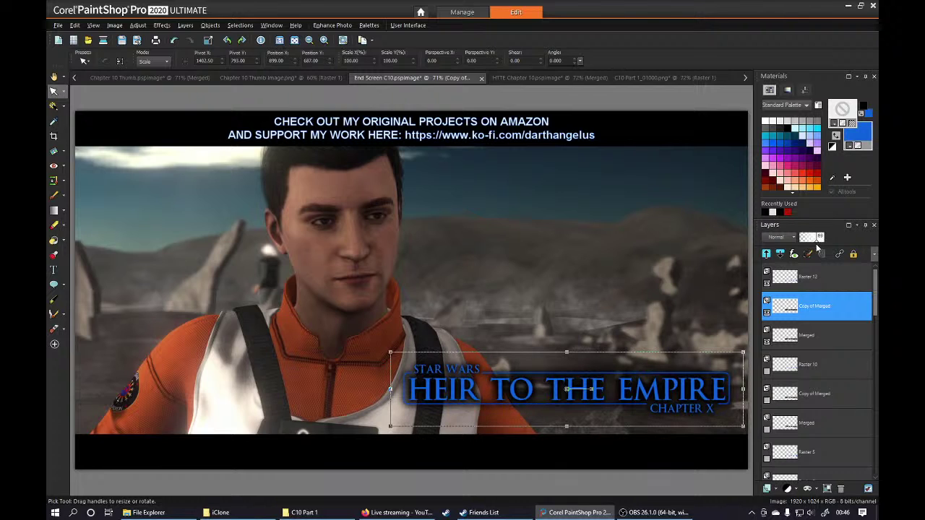
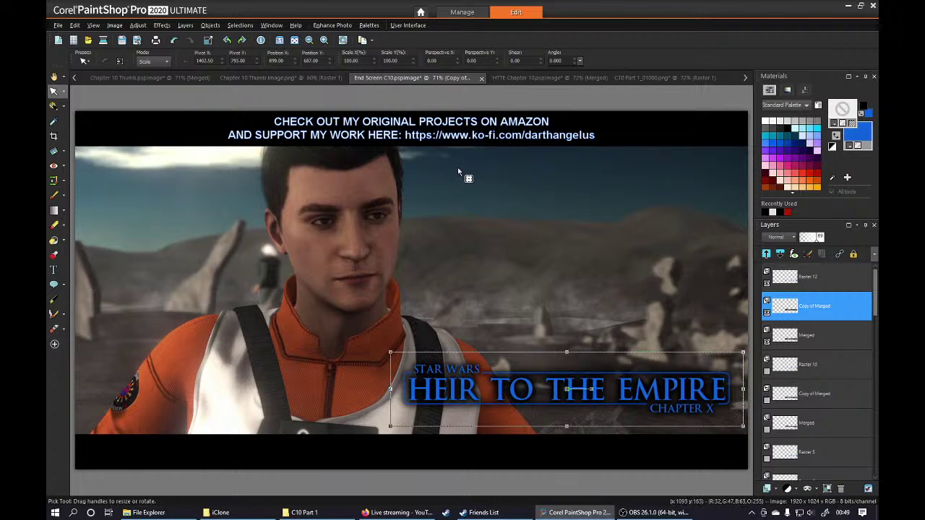
Save the End Screen C10 image and the Chapter 10 Thumb image in their existing files.
click(58, 25)
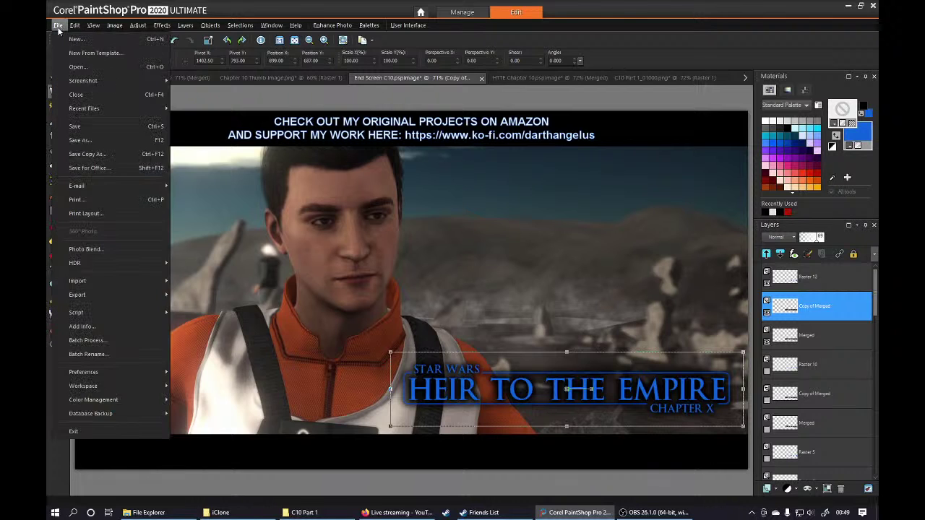
click(99, 127)
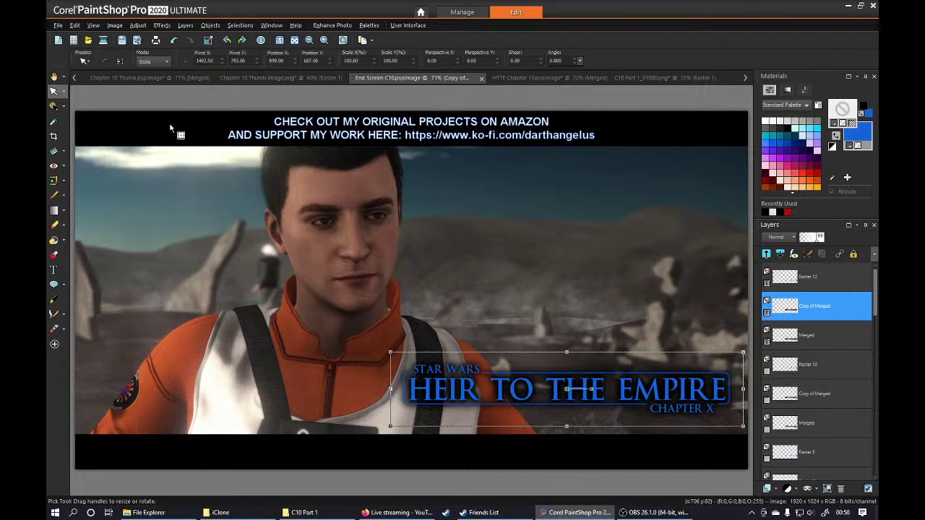
click(151, 78)
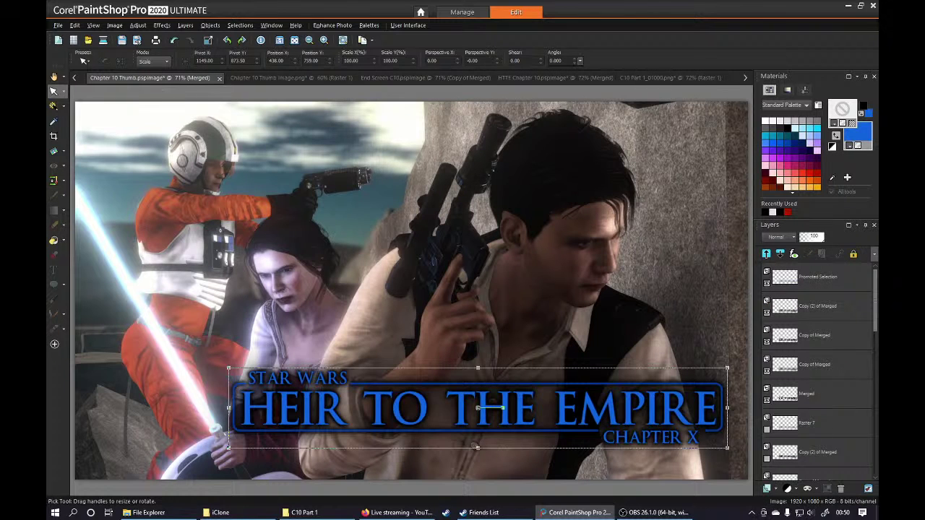
click(57, 25)
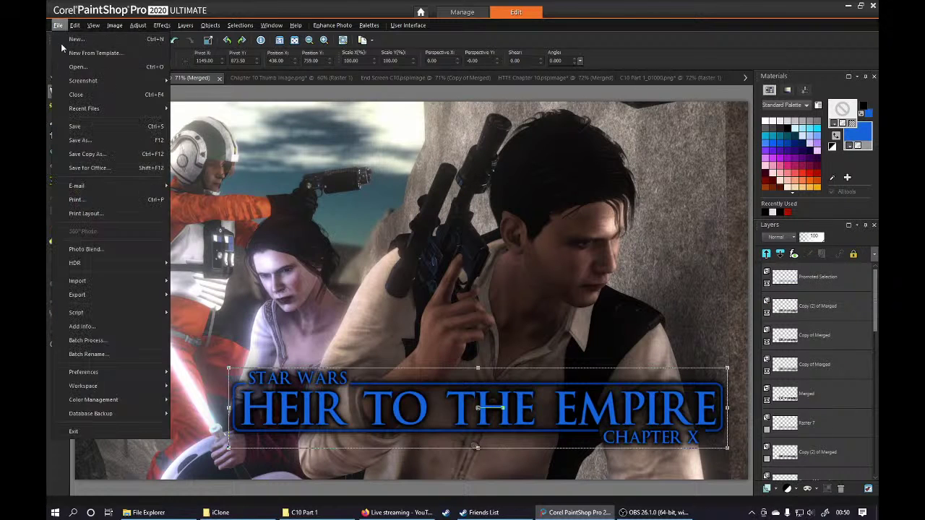
click(97, 126)
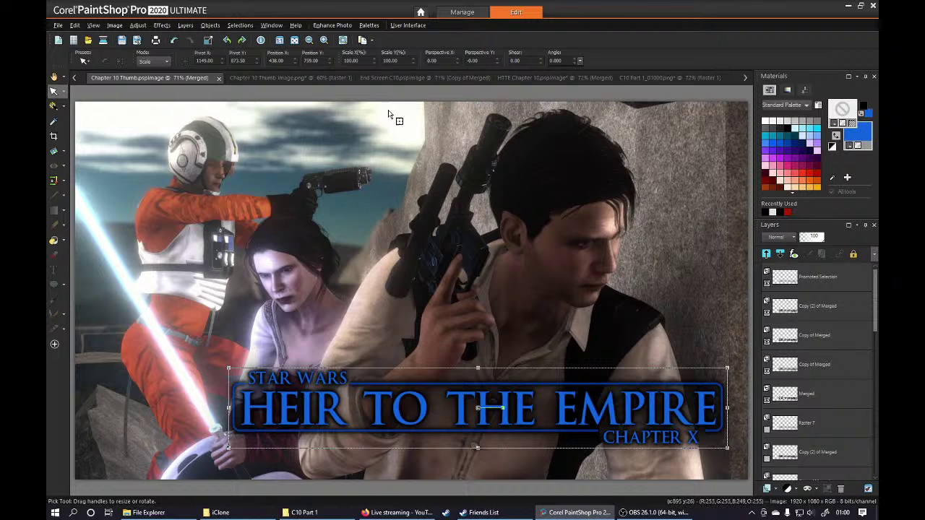
click(400, 78)
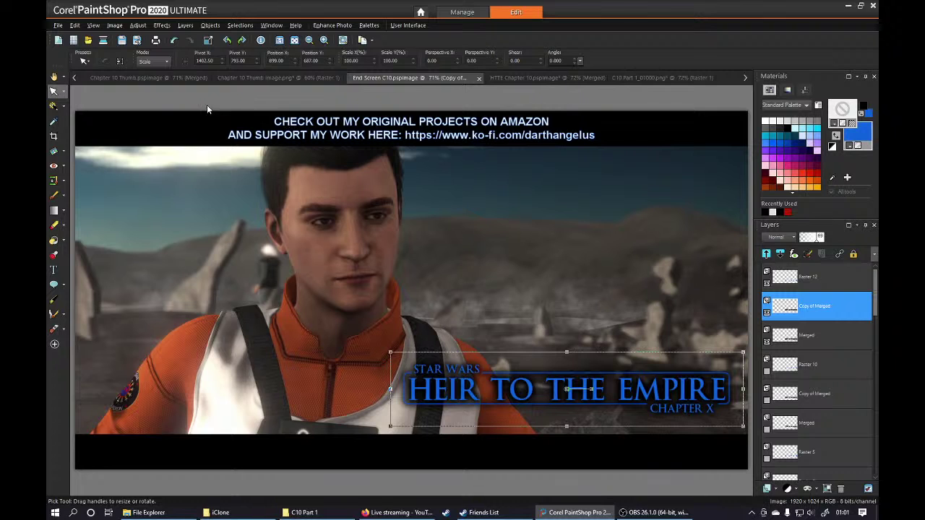
click(175, 78)
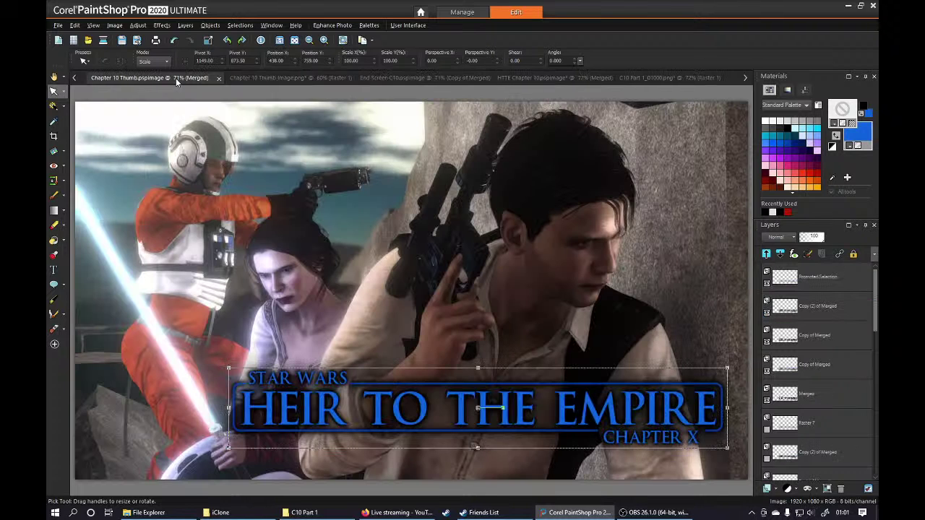
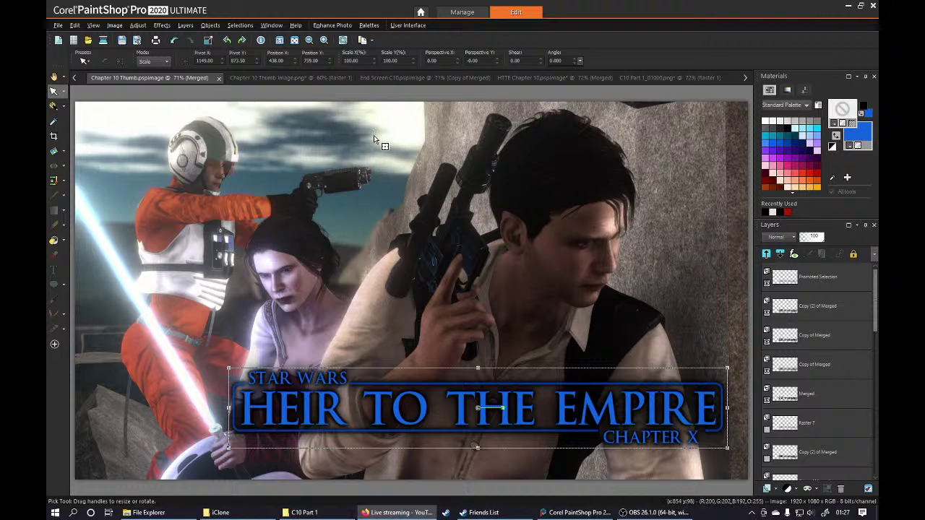
click(380, 77)
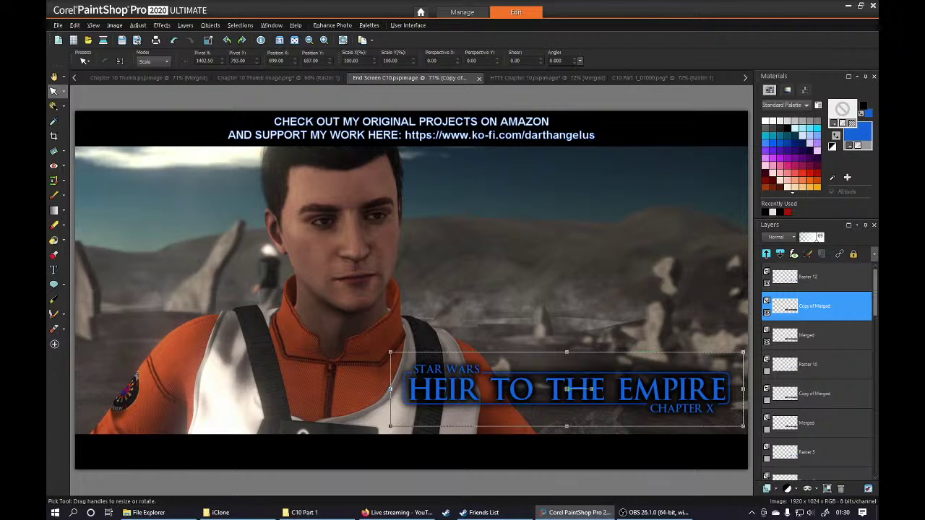
key(alt+Tab)
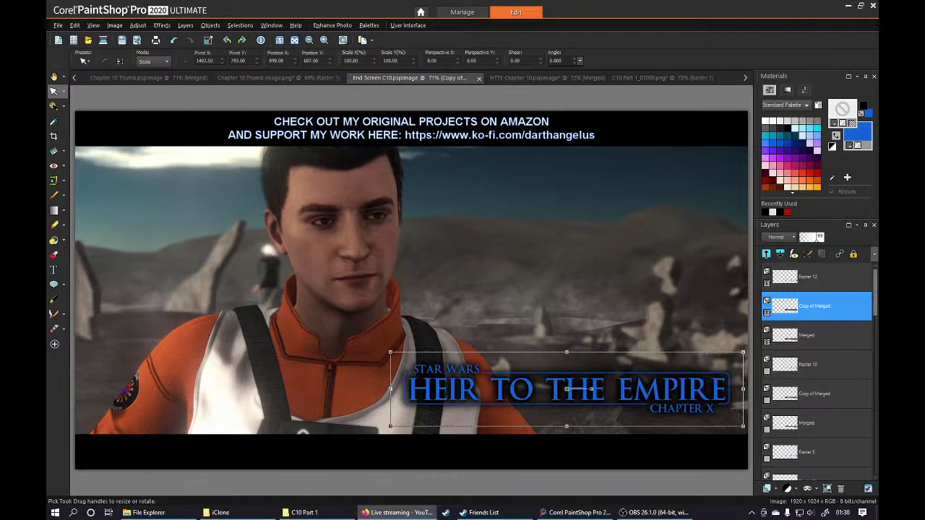